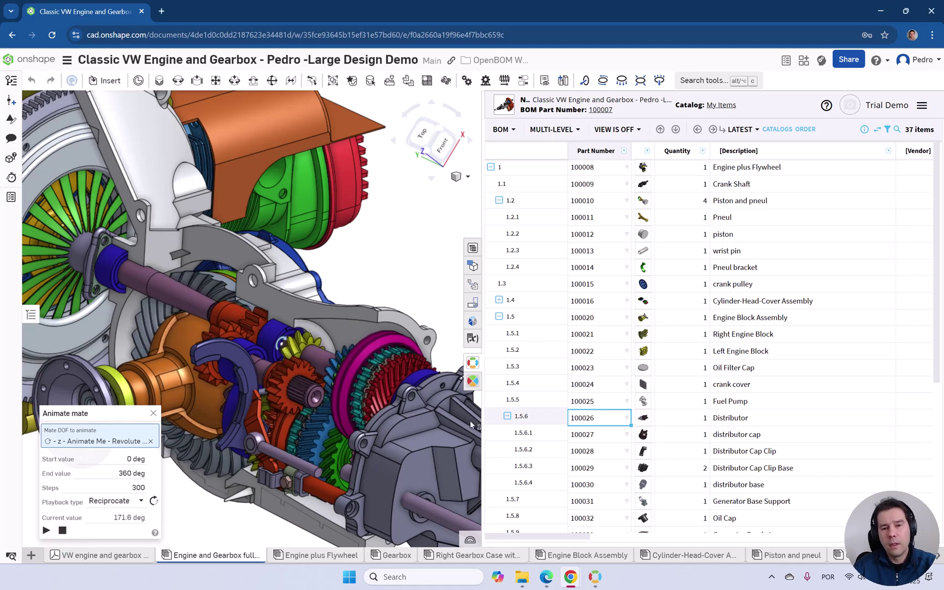
# - Toggle to the native BOM Table and back to OpenBOM, then expand Cylinder-Head-Cover Assembly row 1.4
pyautogui.click(473, 249)
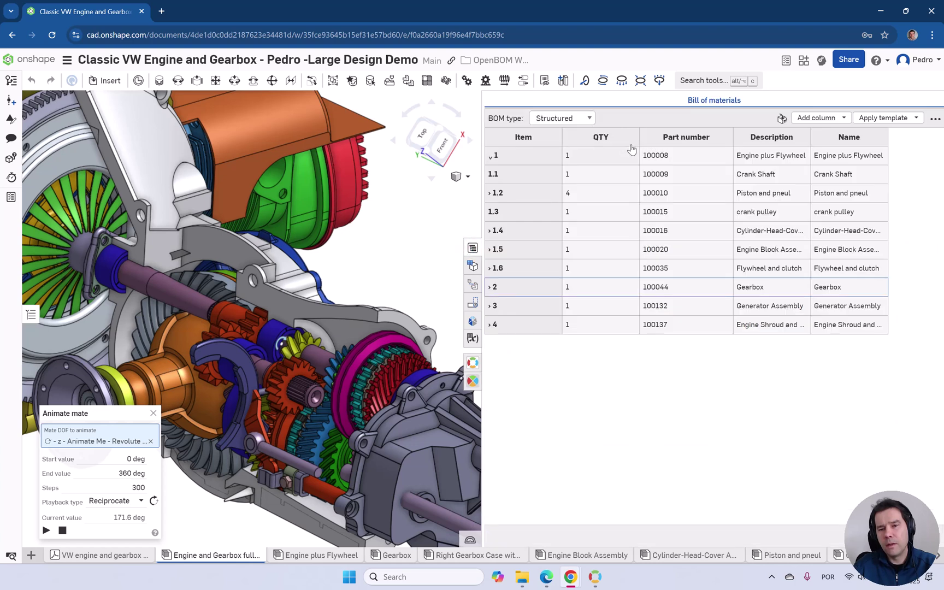
pyautogui.click(472, 364)
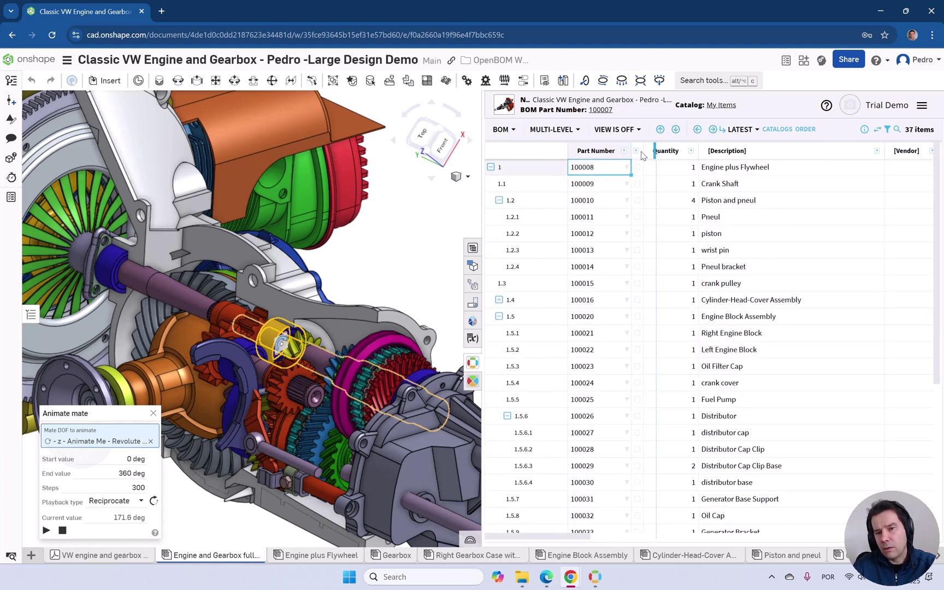
pyautogui.click(499, 317)
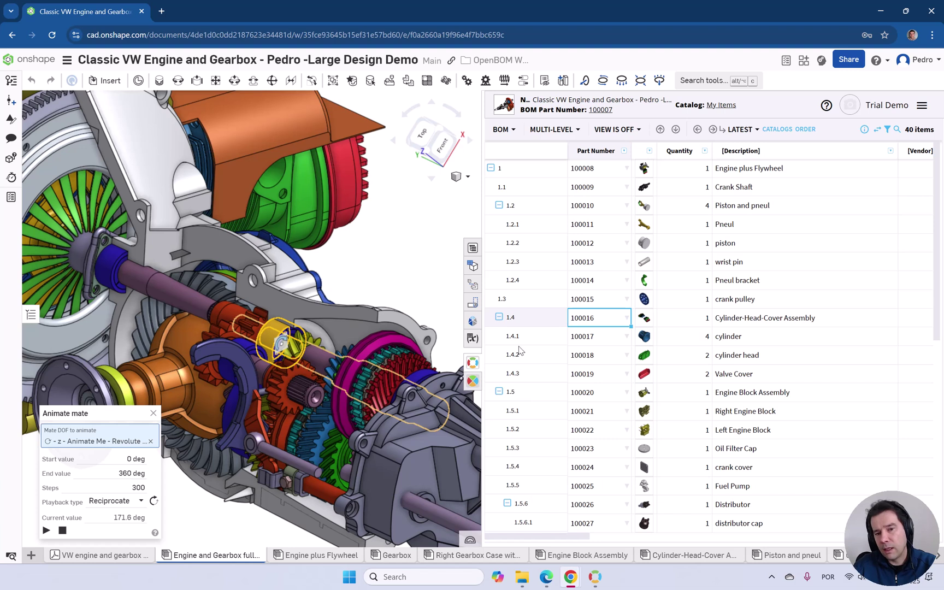
pyautogui.scroll(-3, 521, 350)
pyautogui.scroll(3, 538, 391)
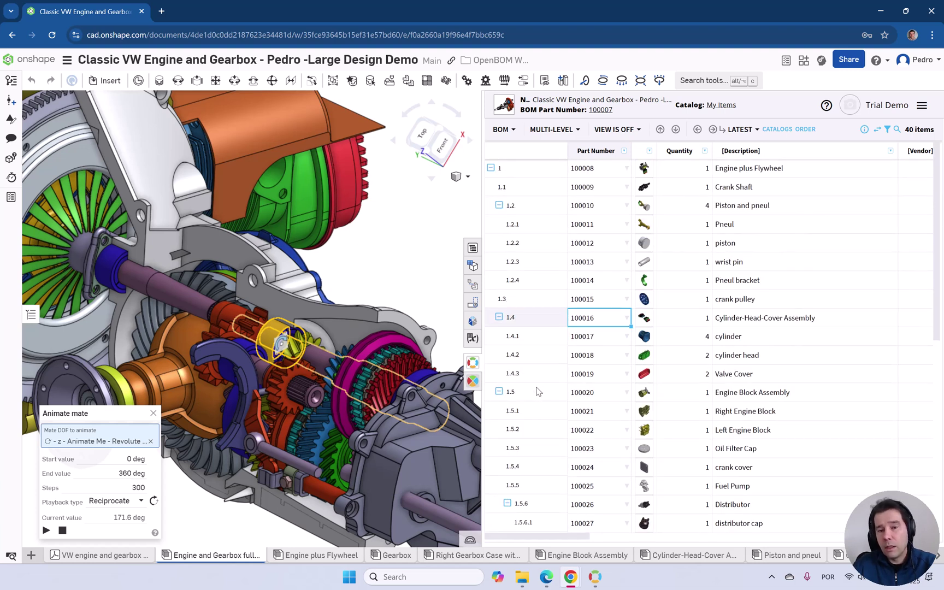
# - Show Where used for part 100010 and trace it to top-level BOM 100007
pyautogui.rightClick(591, 209)
pyautogui.click(618, 417)
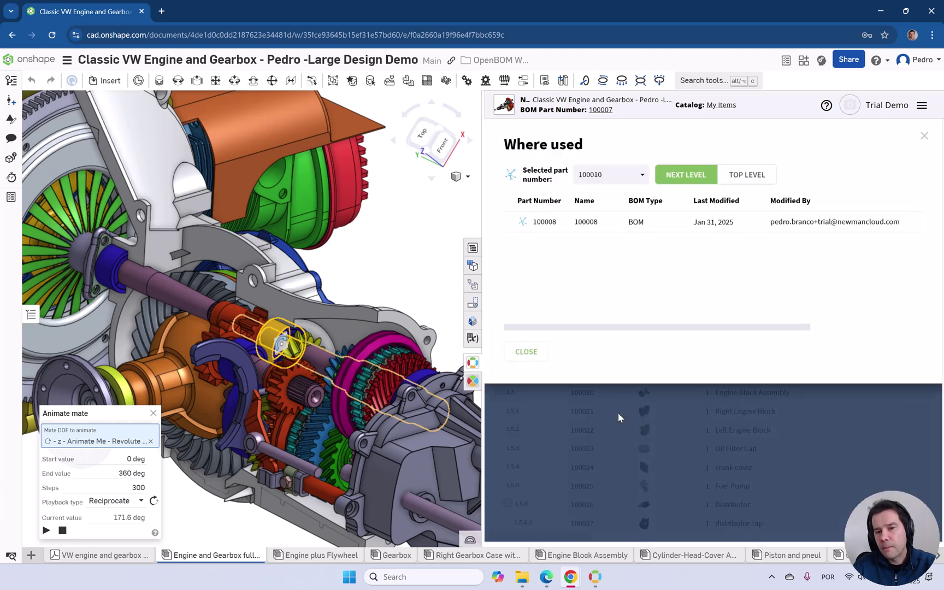
pyautogui.click(728, 182)
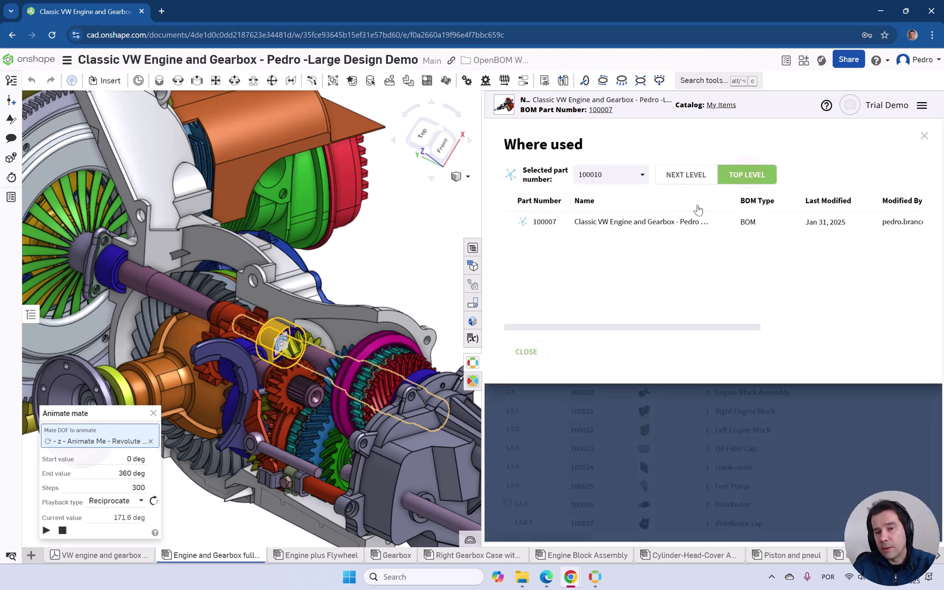
# - View BOM 100007 as a tree, expanding it and Engine plus Flywheel, then close the tree
pyautogui.click(523, 222)
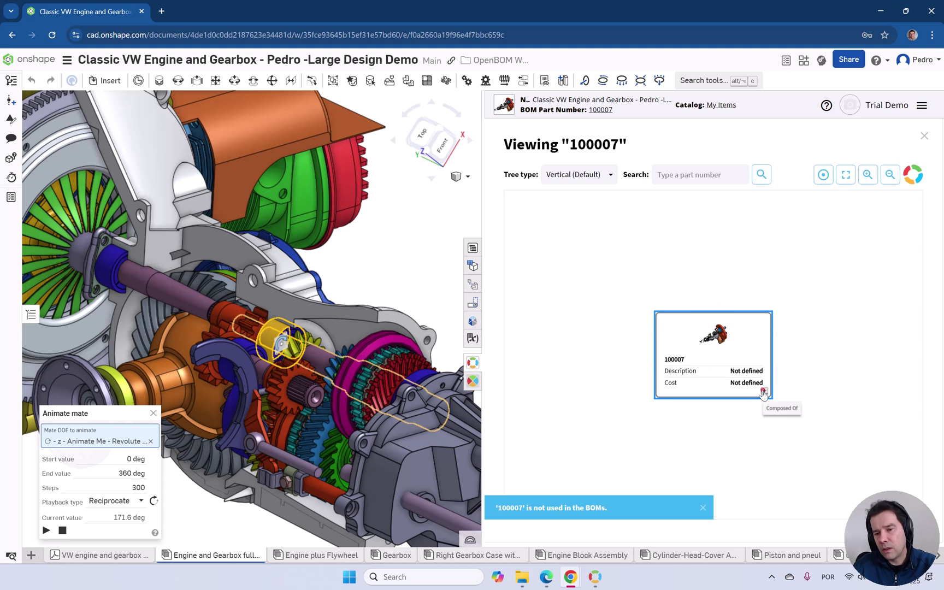
pyautogui.click(764, 417)
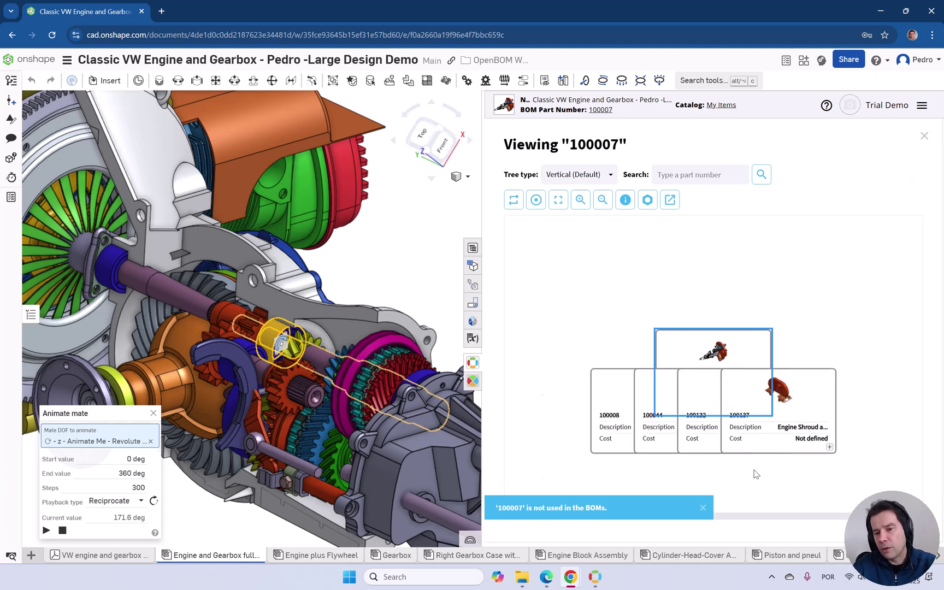
pyautogui.click(574, 455)
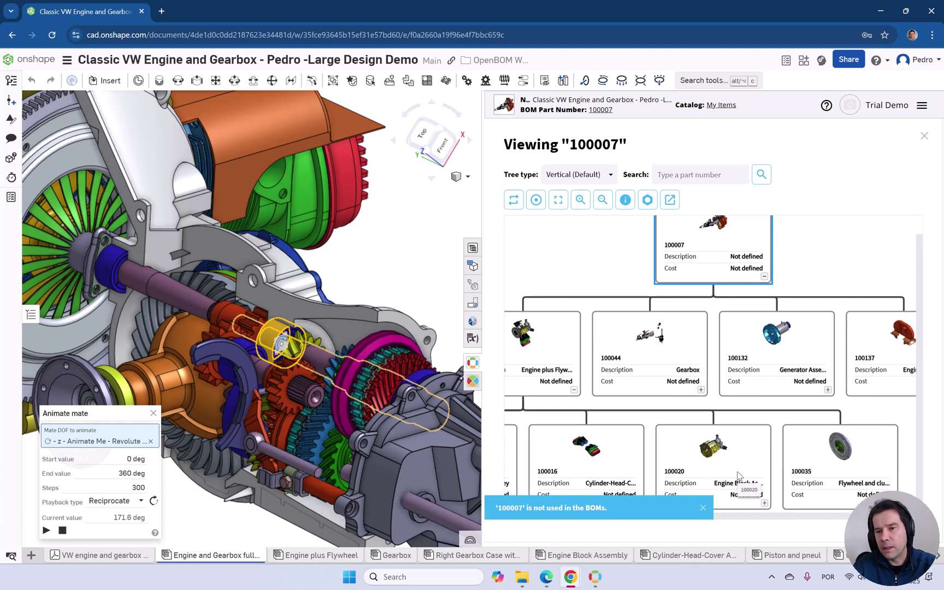
pyautogui.click(923, 138)
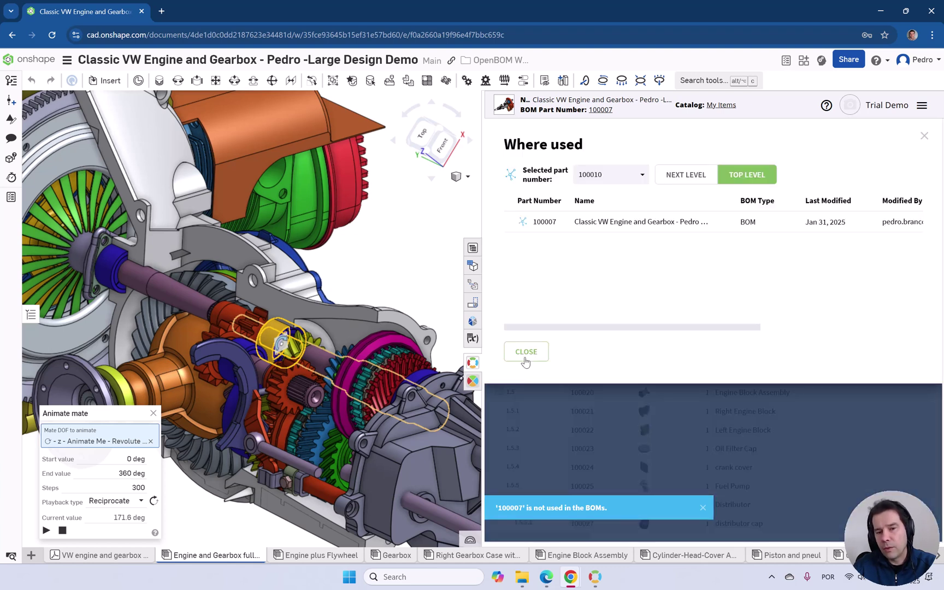
# - Close Where used, switch the BOM from Multi-level to Flattened, and widen the thumbnail column
pyautogui.click(526, 352)
pyautogui.click(562, 133)
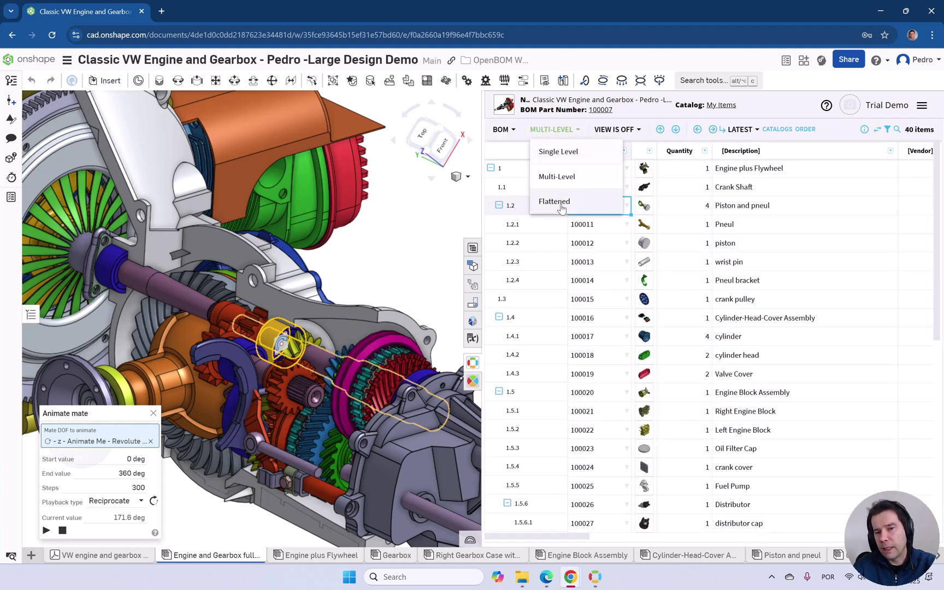
pyautogui.click(562, 207)
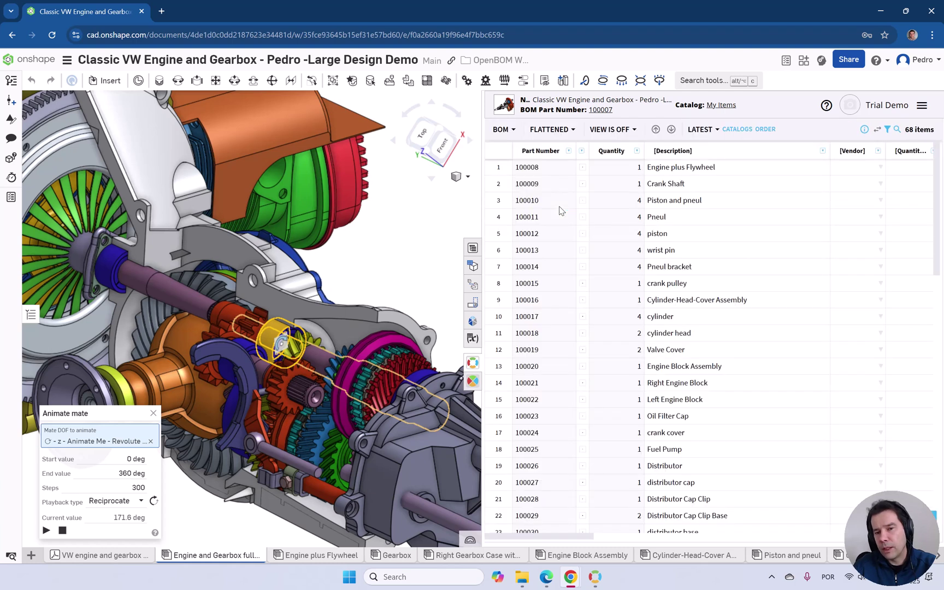
pyautogui.moveTo(588, 148); pyautogui.dragTo(597, 148)
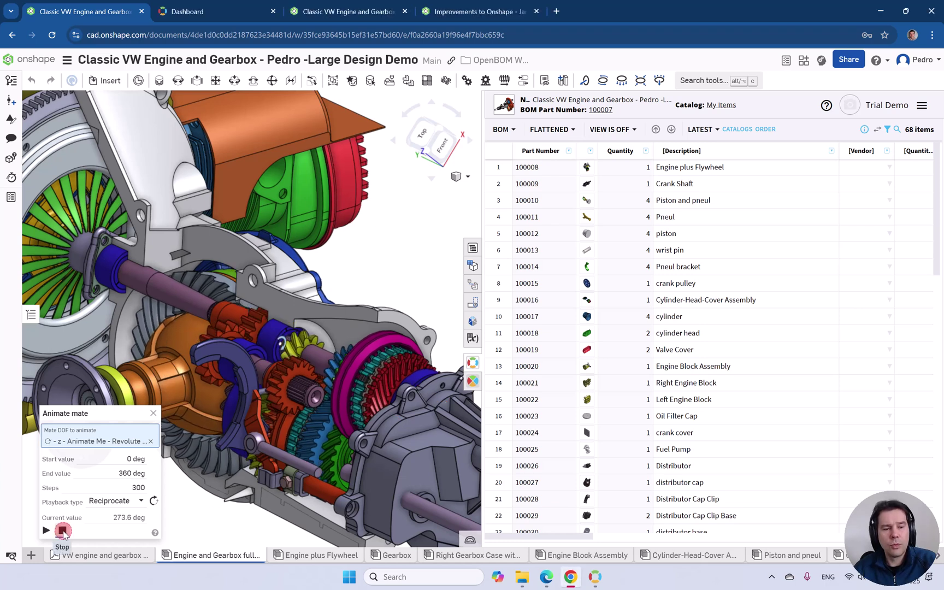
# - Go from the OpenBOM Dashboard through Integrations and the Onshape add-in page to the Onshape App Store
pyautogui.click(62, 530)
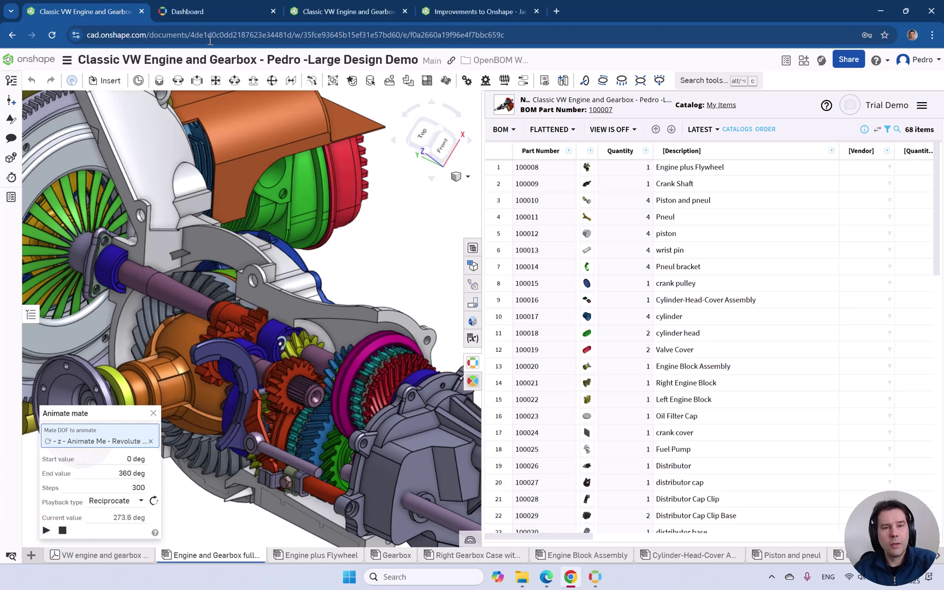
pyautogui.click(224, 10)
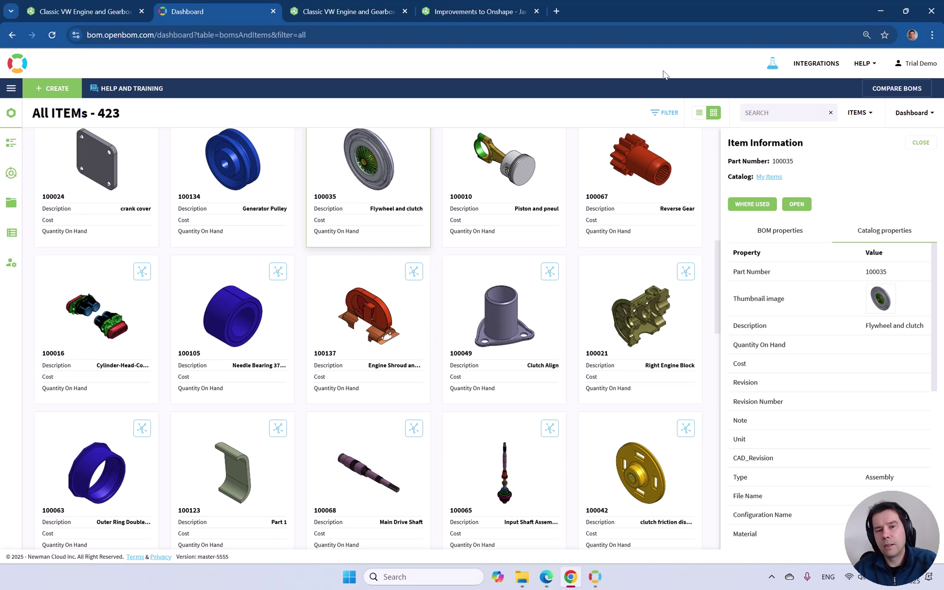
pyautogui.click(828, 66)
pyautogui.scroll(-5, 580, 388)
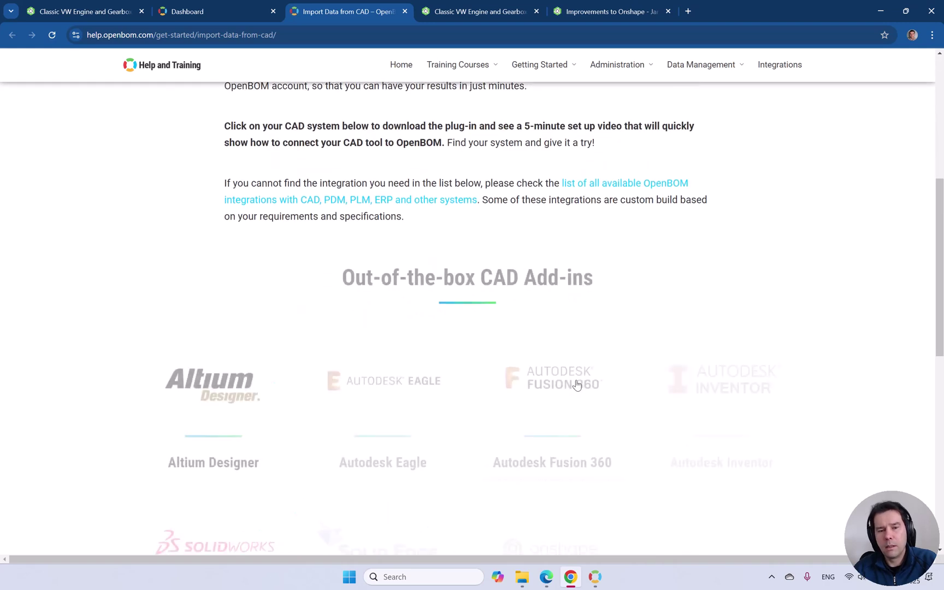
pyautogui.scroll(-3, 577, 386)
pyautogui.scroll(-2, 582, 418)
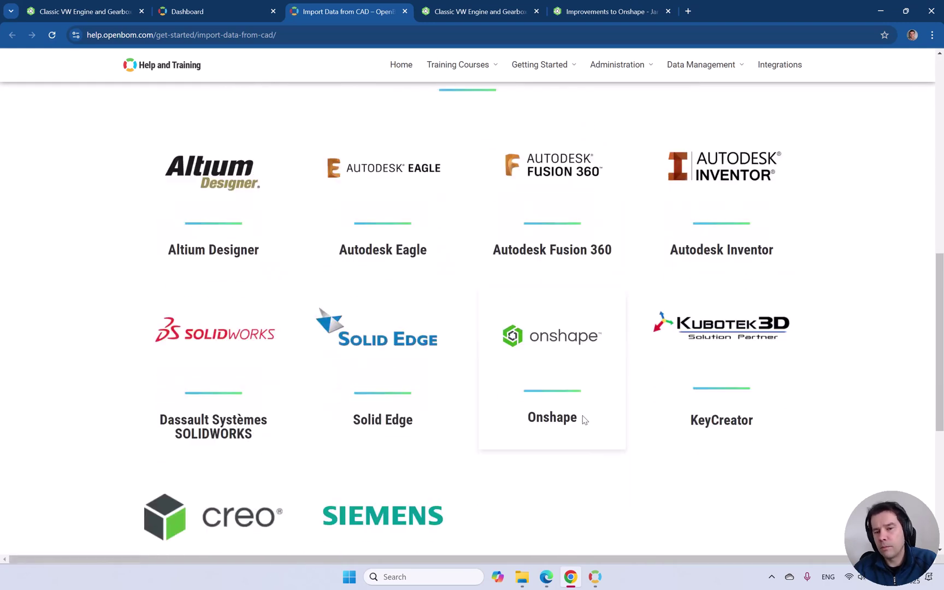
pyautogui.click(554, 306)
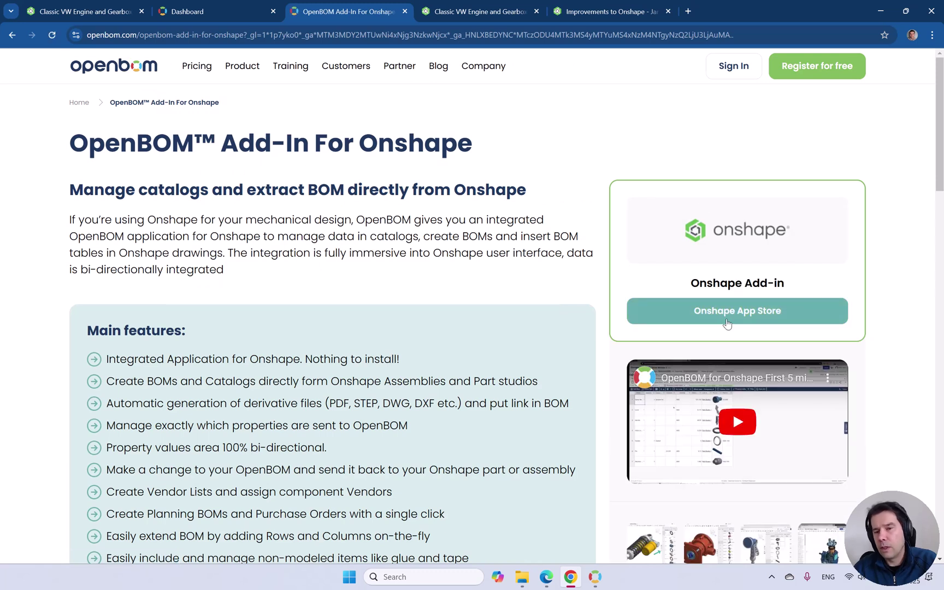
pyautogui.click(727, 312)
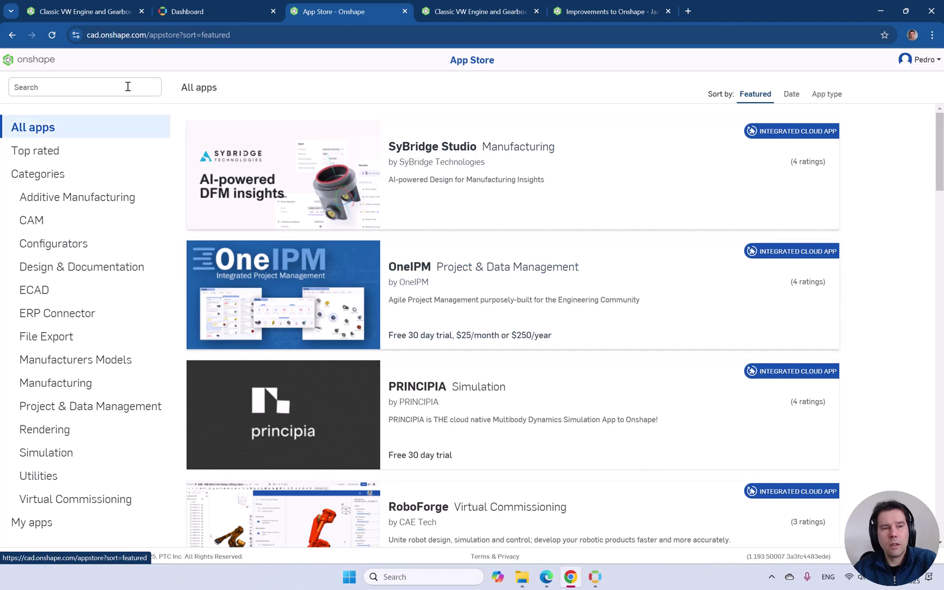
# - Search the App Store for 'openbom', then return to the engine document tab
pyautogui.click(102, 88)
pyautogui.write('openbom')
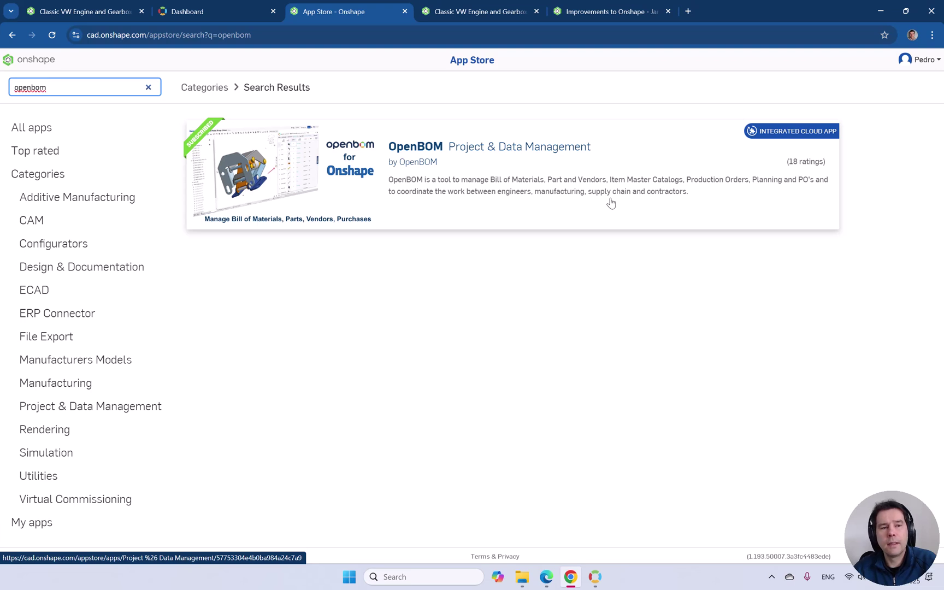
pyautogui.click(95, 11)
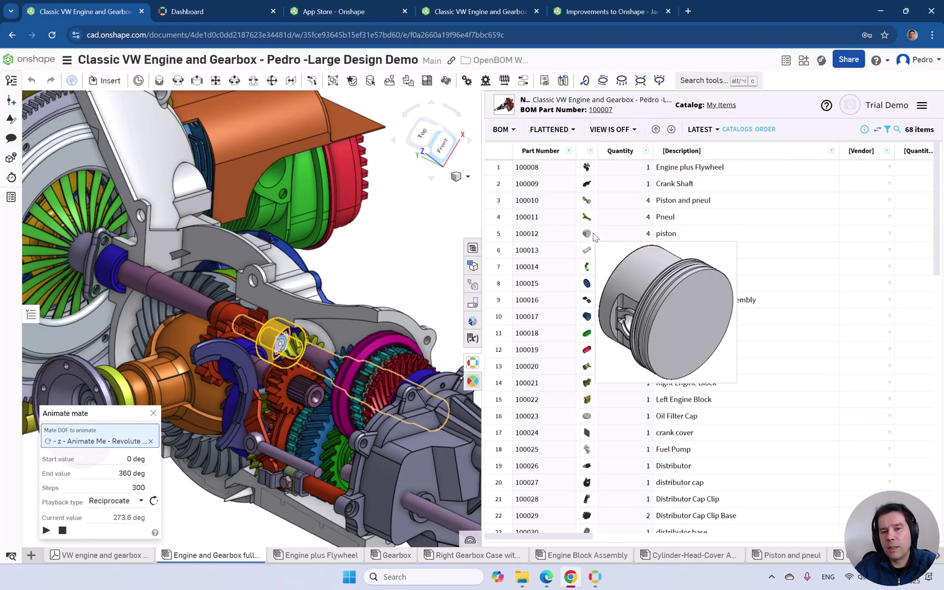
# - Open the demo document's Engine and Gearbox full assembly and show its OpenBOM create-BOM page
pyautogui.click(474, 17)
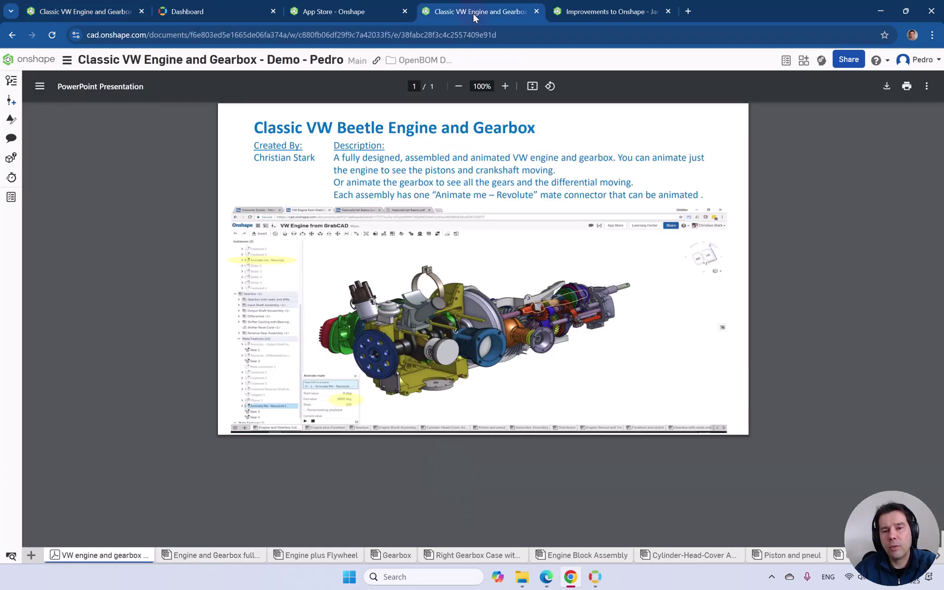
pyautogui.click(221, 556)
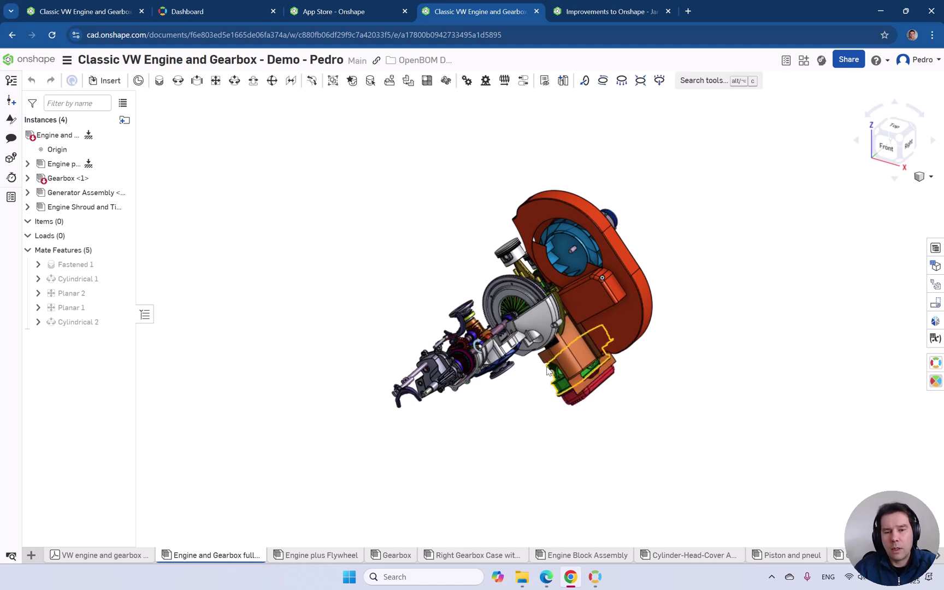
pyautogui.moveTo(594, 404); pyautogui.dragTo(679, 413, button='right')
pyautogui.click(934, 367)
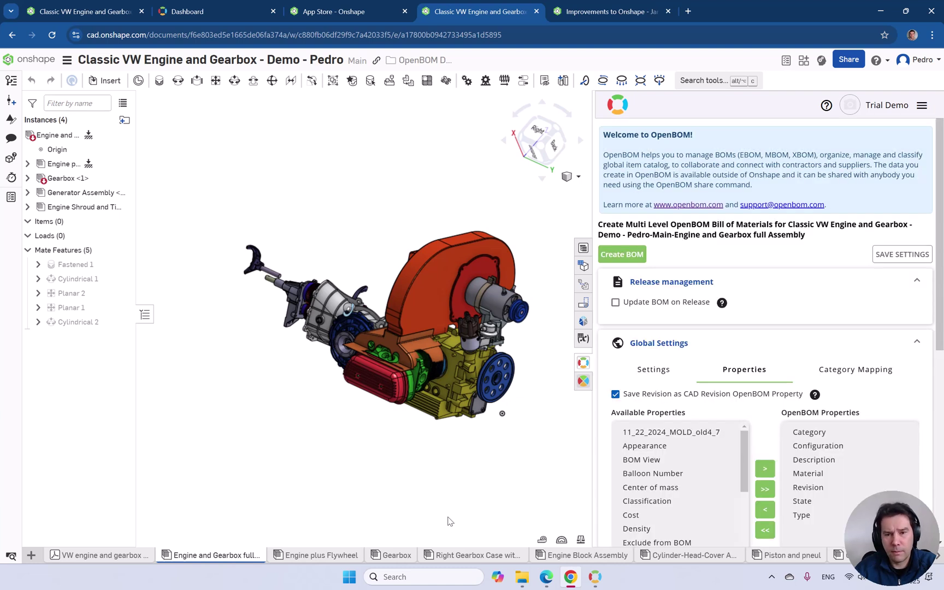
pyautogui.scroll(-2, 770, 447)
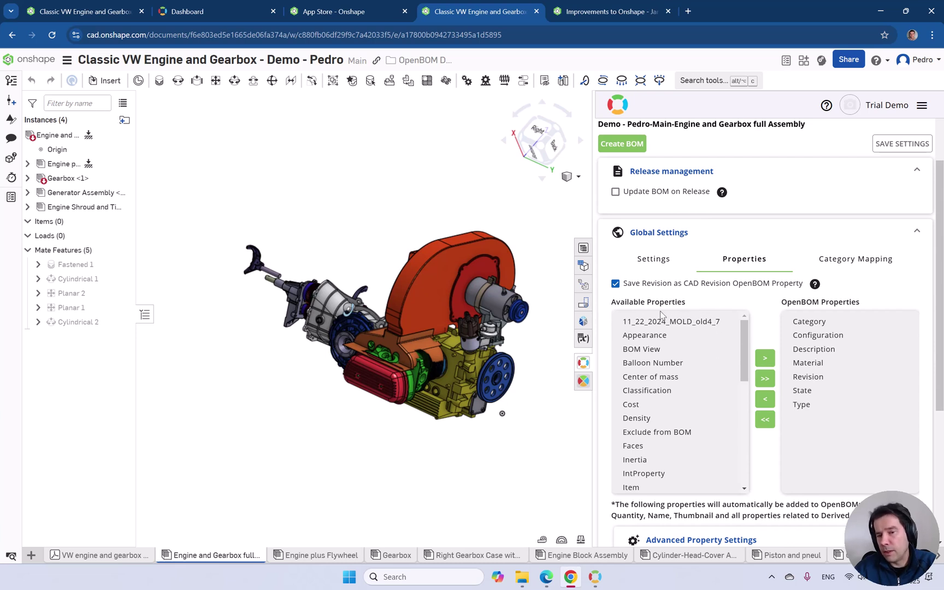
pyautogui.click(653, 259)
pyautogui.scroll(-2, 763, 388)
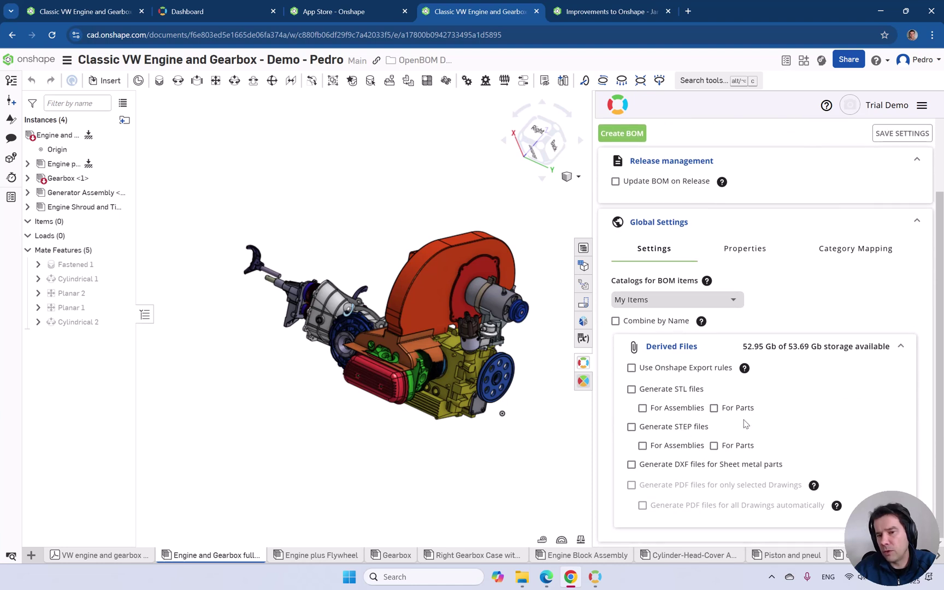
pyautogui.scroll(2, 768, 379)
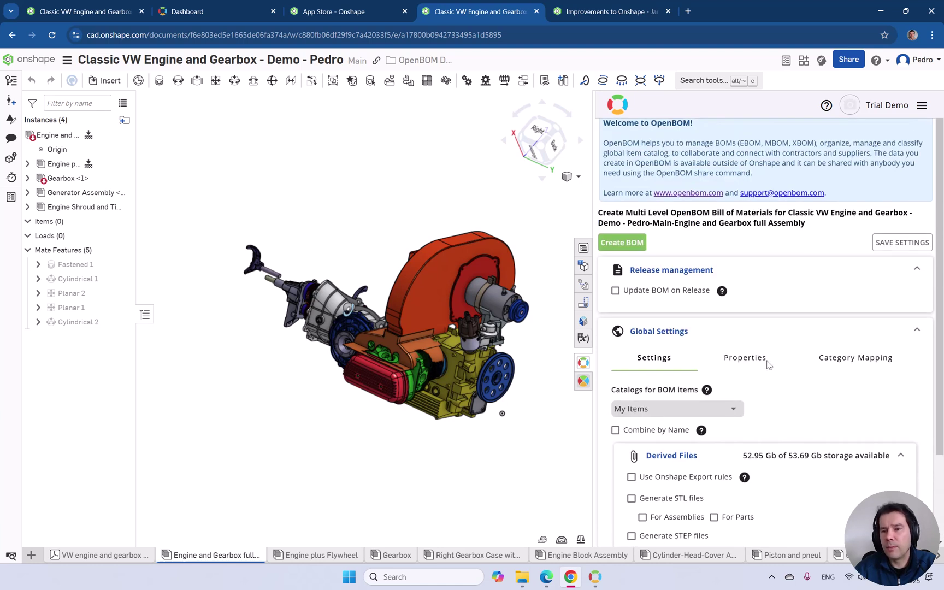
pyautogui.scroll(-2, 769, 364)
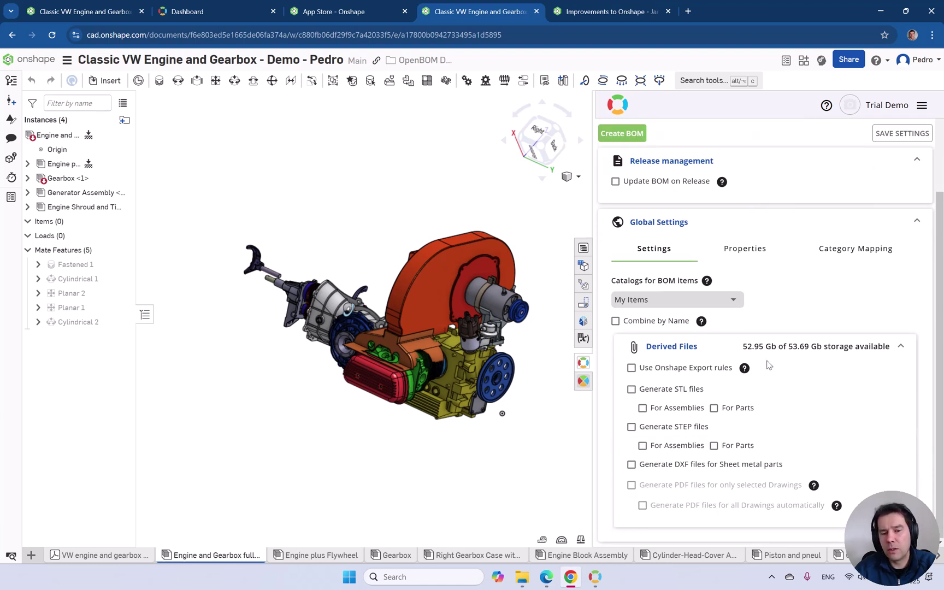
pyautogui.scroll(3, 419, 223)
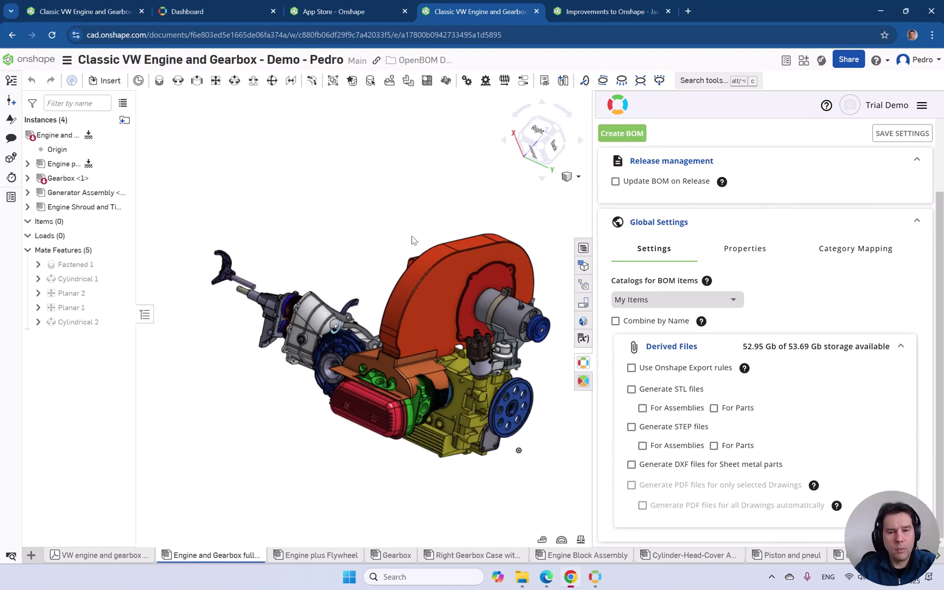
pyautogui.scroll(2, 381, 262)
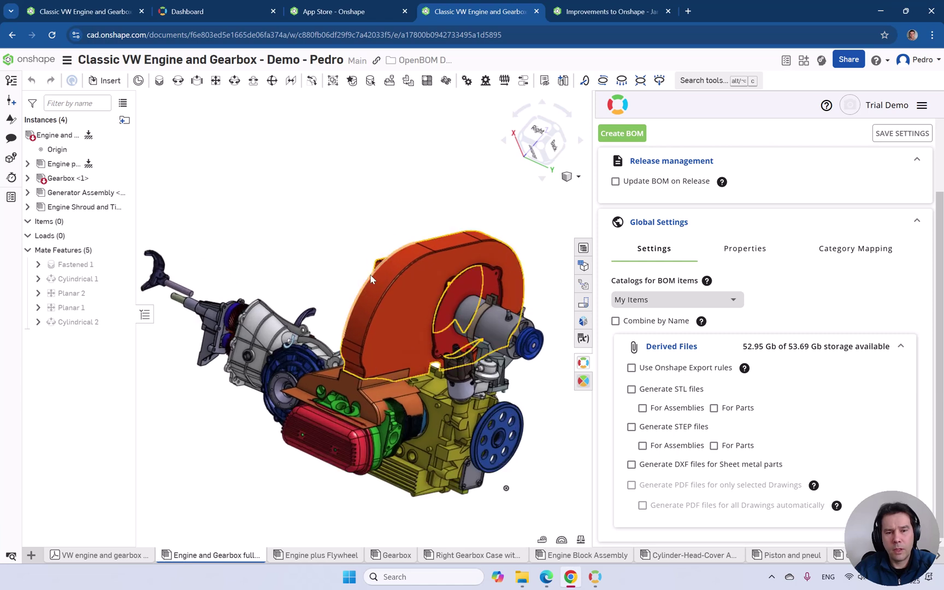
# - Show the assembly's built-in flattened Bill of materials and highlight the parts of rows 5 and 2
pyautogui.click(584, 250)
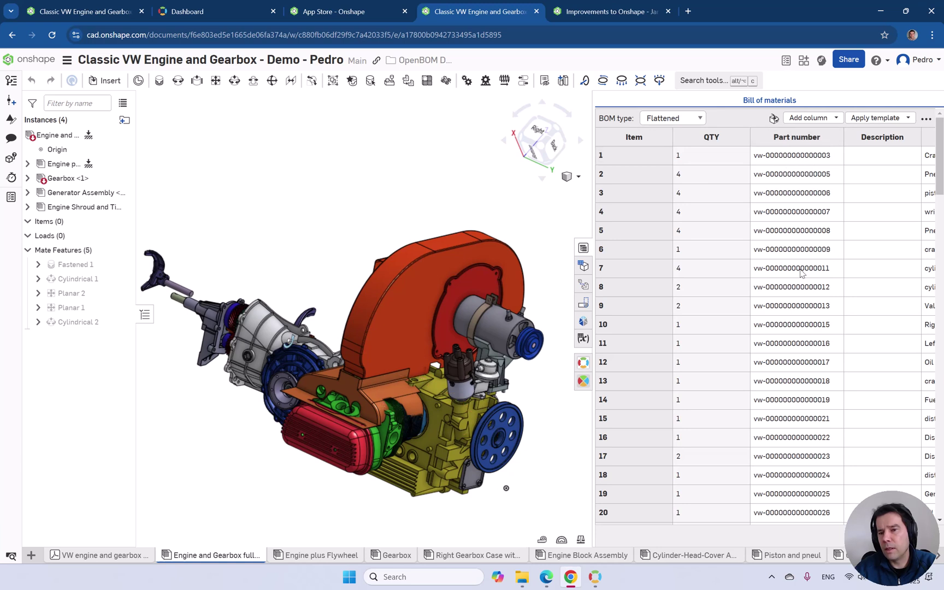
pyautogui.click(813, 238)
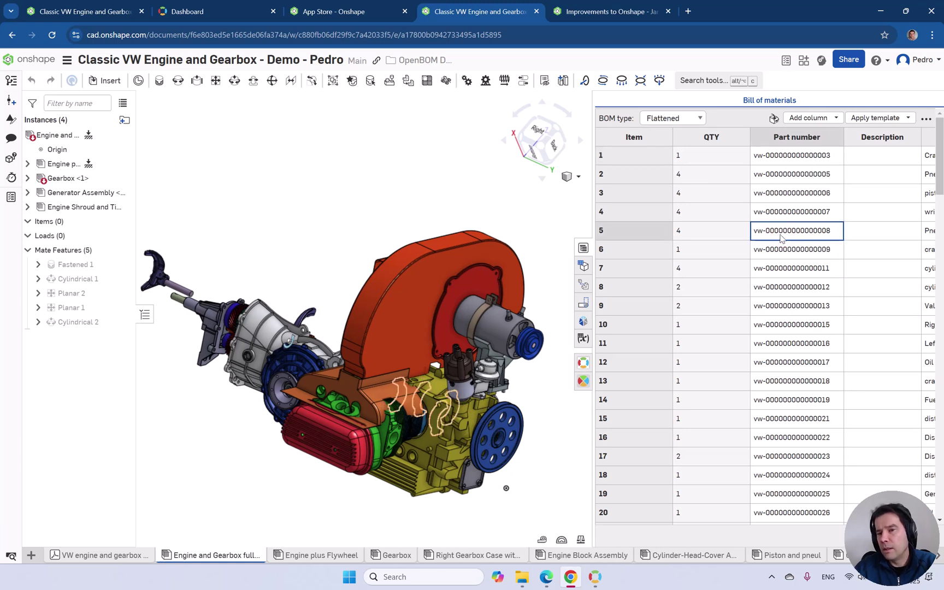
pyautogui.click(802, 180)
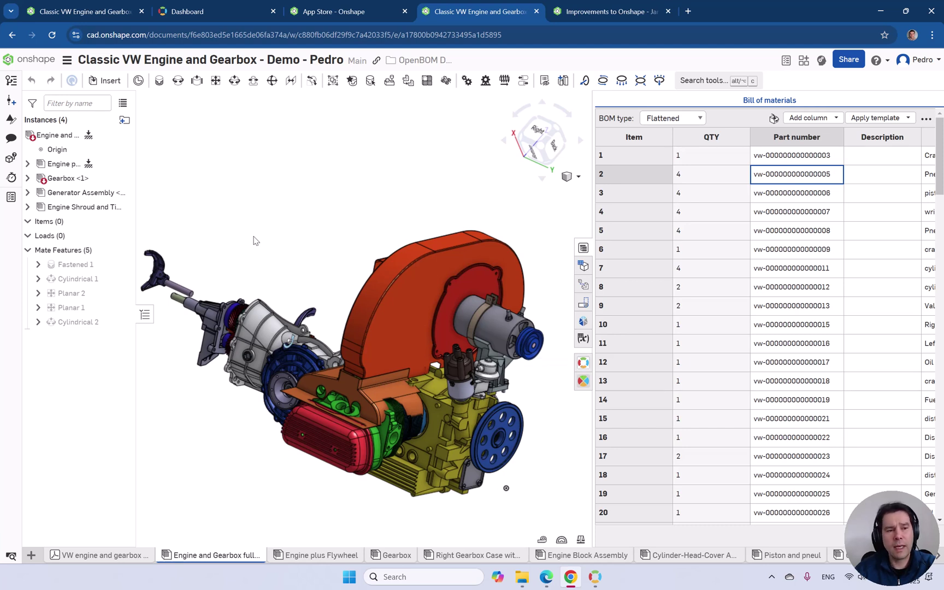
# - Expand Gearbox <1> and open its Properties dialog
pyautogui.click(27, 178)
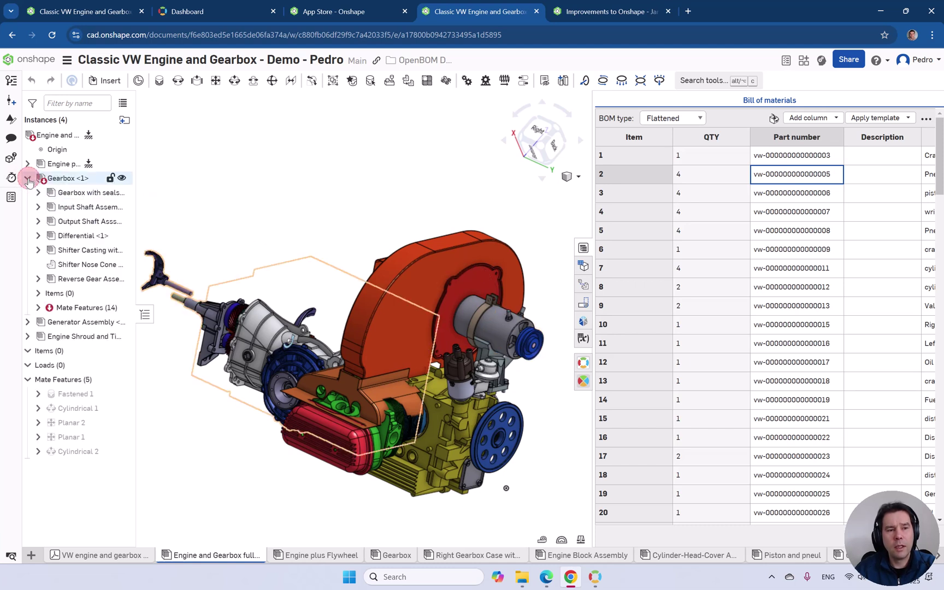
pyautogui.rightClick(59, 182)
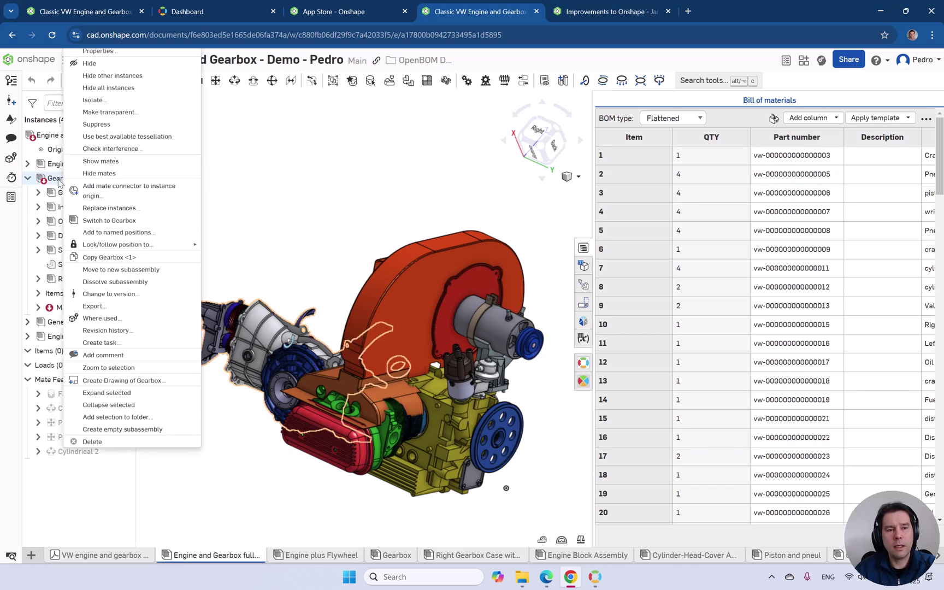
pyautogui.click(117, 58)
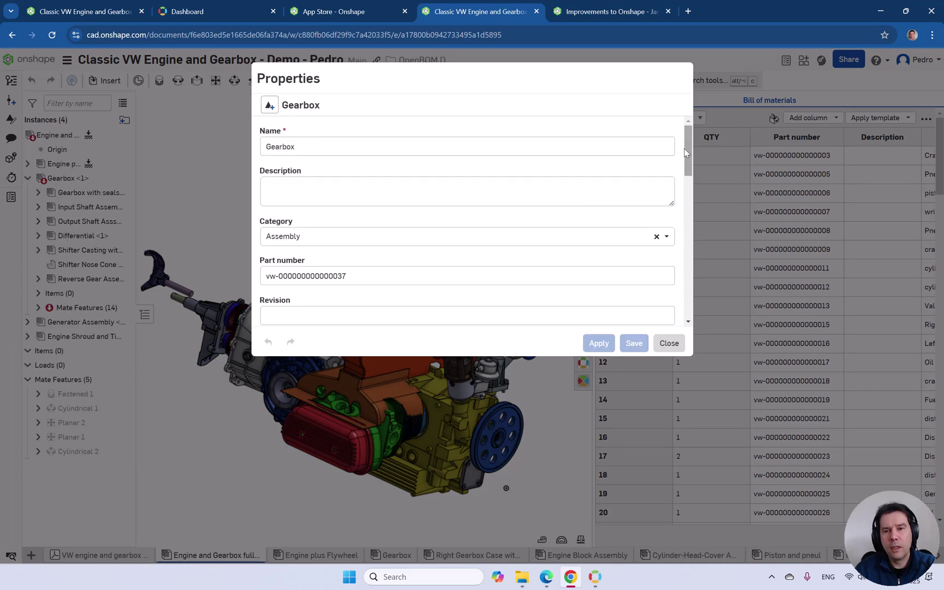
pyautogui.scroll(-6, 686, 152)
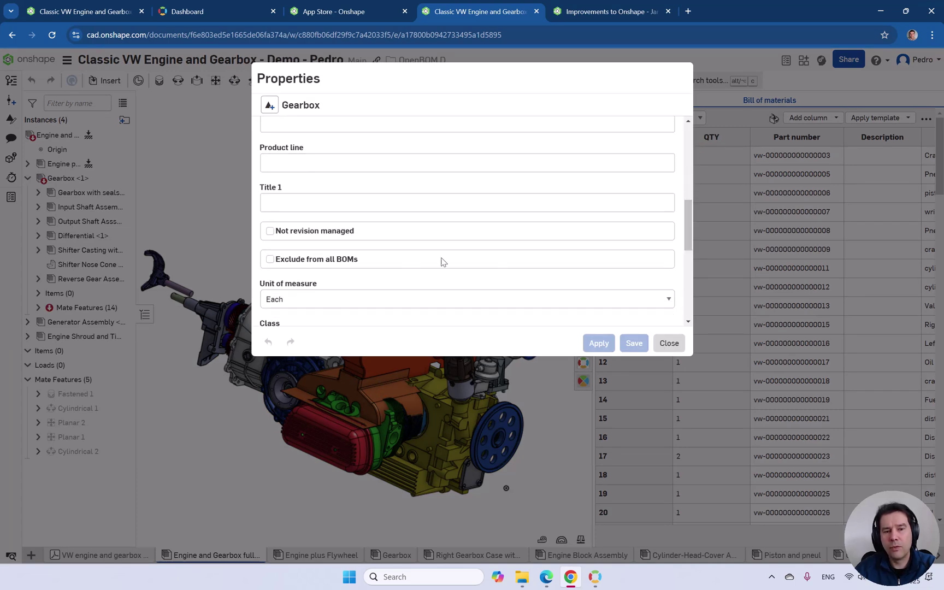
pyautogui.scroll(-4, 686, 252)
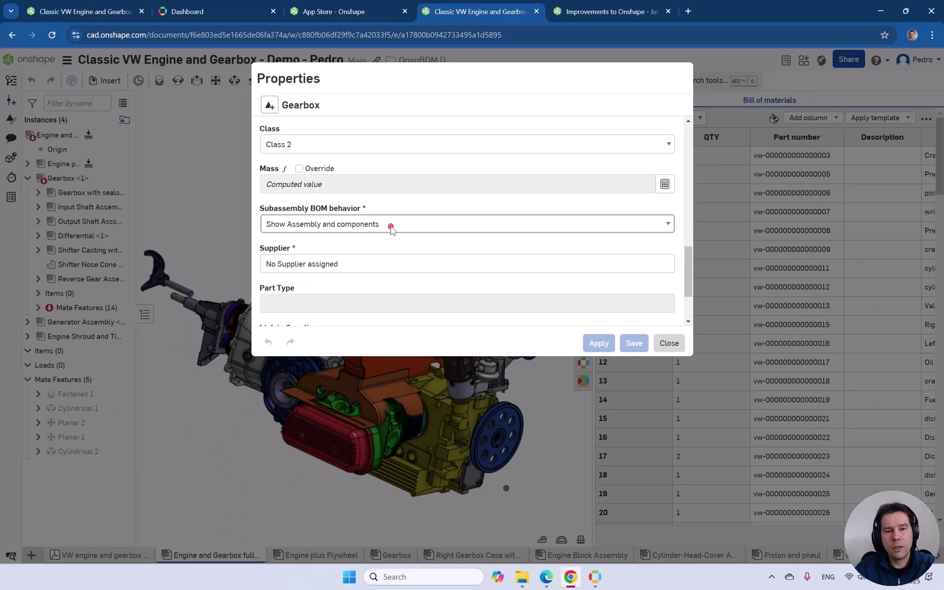
# - Keep BOM behavior Show Assembly and components and category Assembly for the Gearbox
pyautogui.click(390, 224)
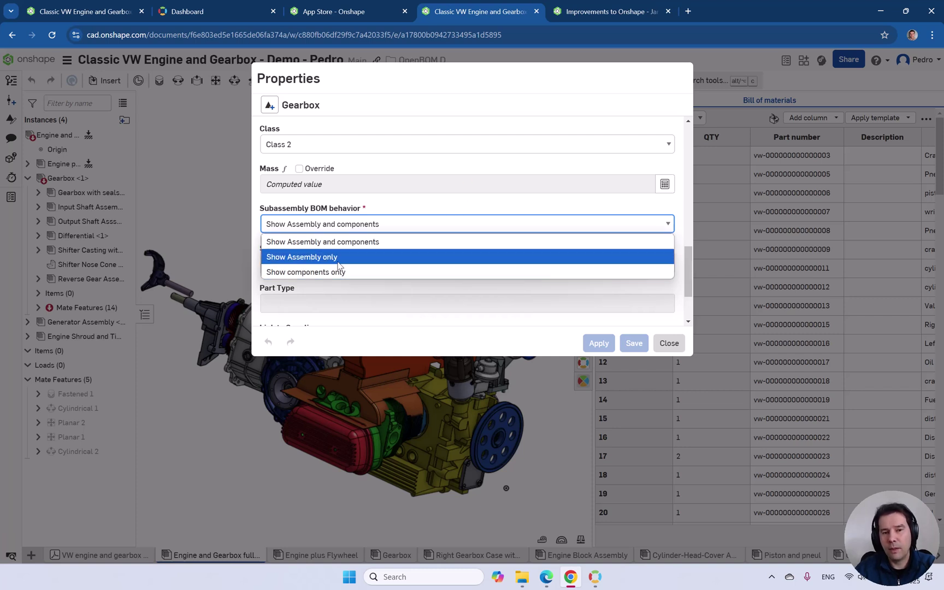
pyautogui.click(470, 212)
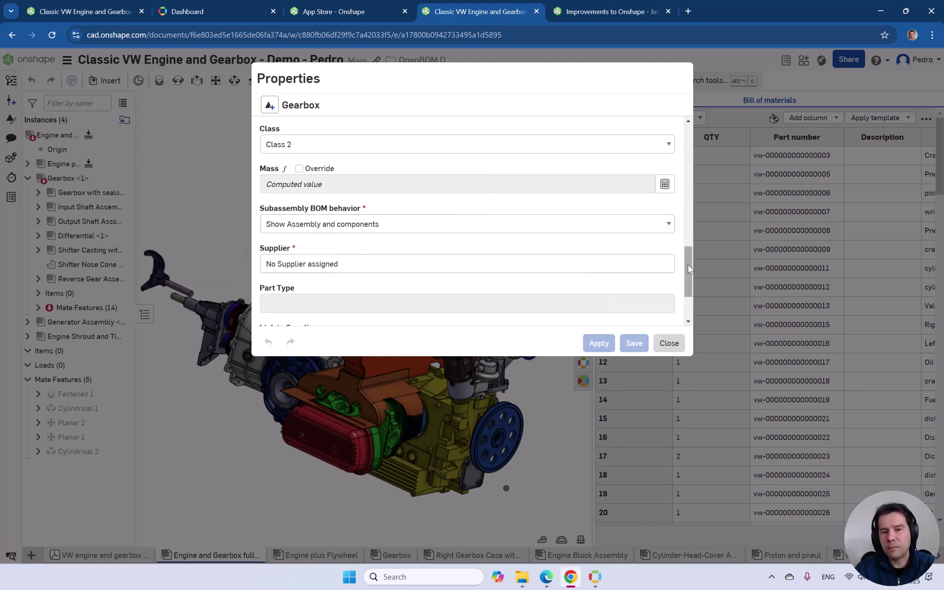
pyautogui.moveTo(688, 266); pyautogui.dragTo(671, 148)
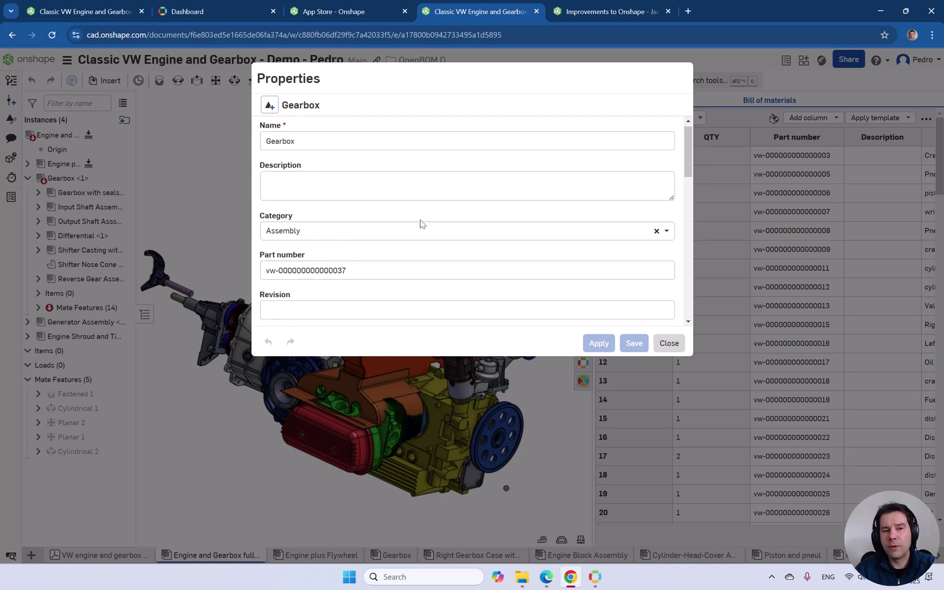
pyautogui.click(463, 232)
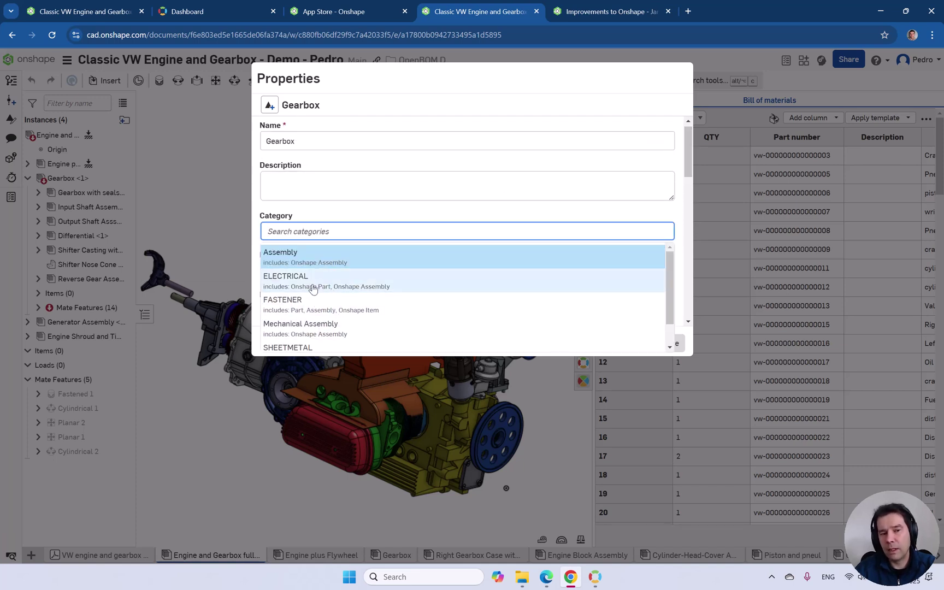
pyautogui.press('Return')
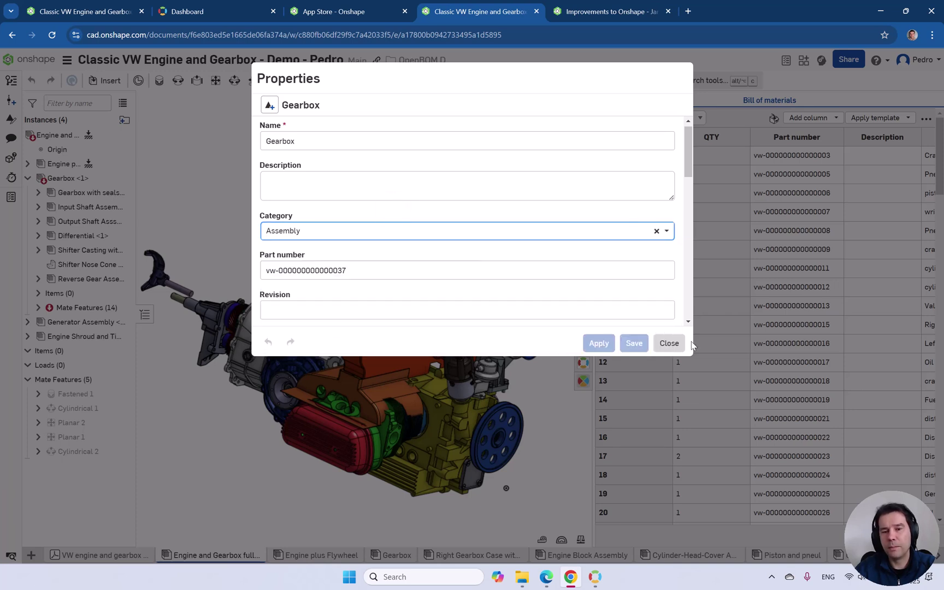
# - Close the Gearbox properties and create the OpenBOM multi-level BOM for the full assembly
pyautogui.click(668, 344)
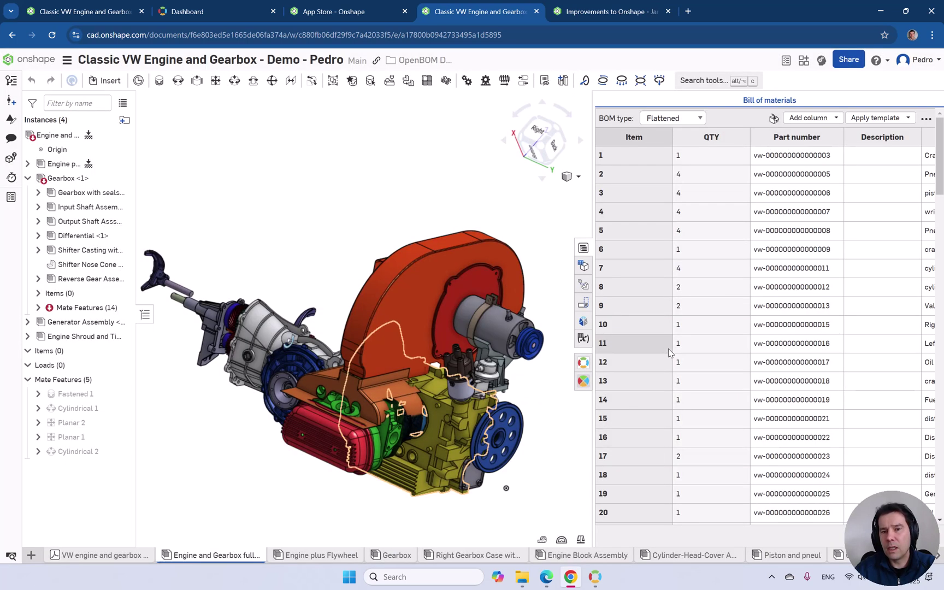
pyautogui.click(584, 363)
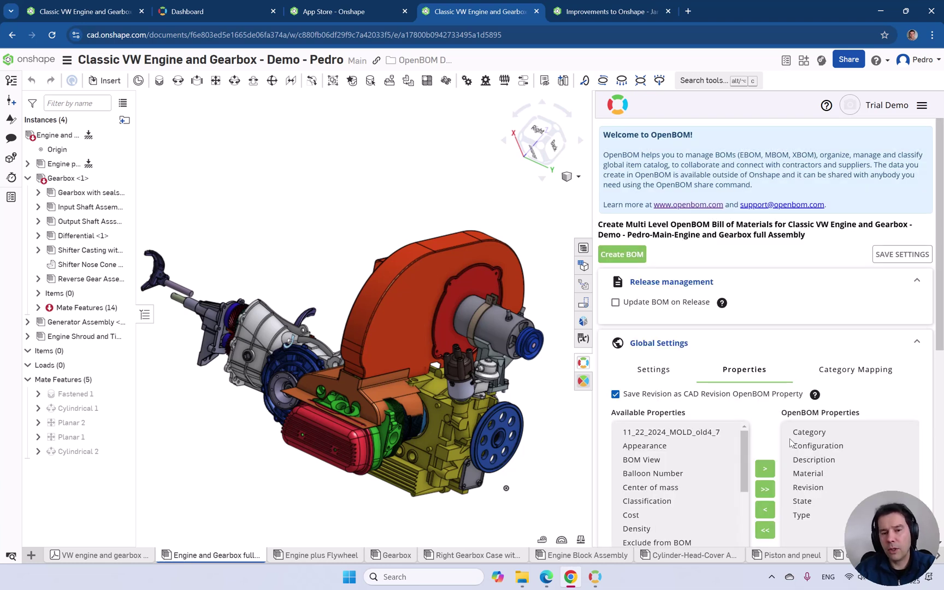
pyautogui.click(637, 258)
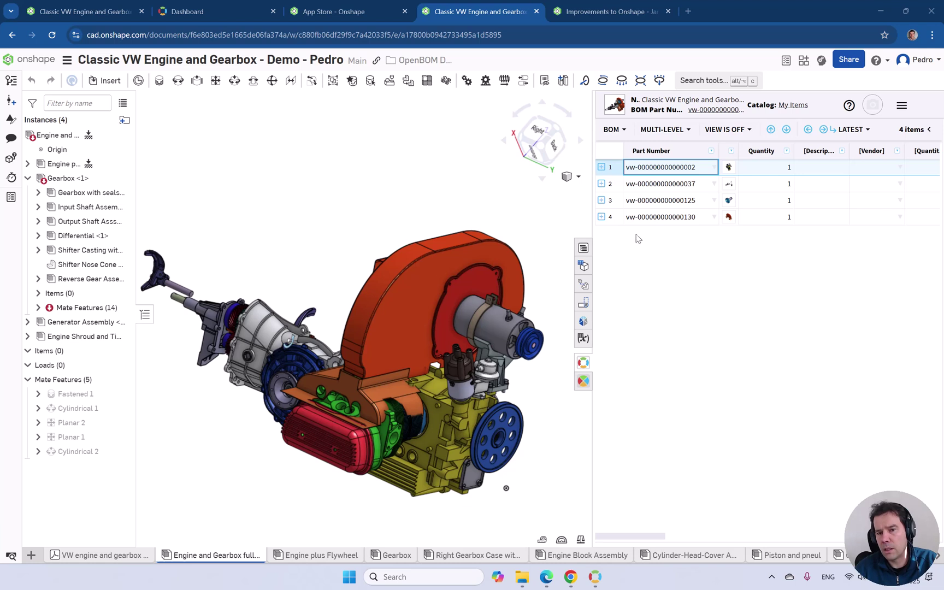
# - Expand OpenBOM rows 1, 1.4 and 1.5 to list 31 items, then show the panel's options menu
pyautogui.click(601, 167)
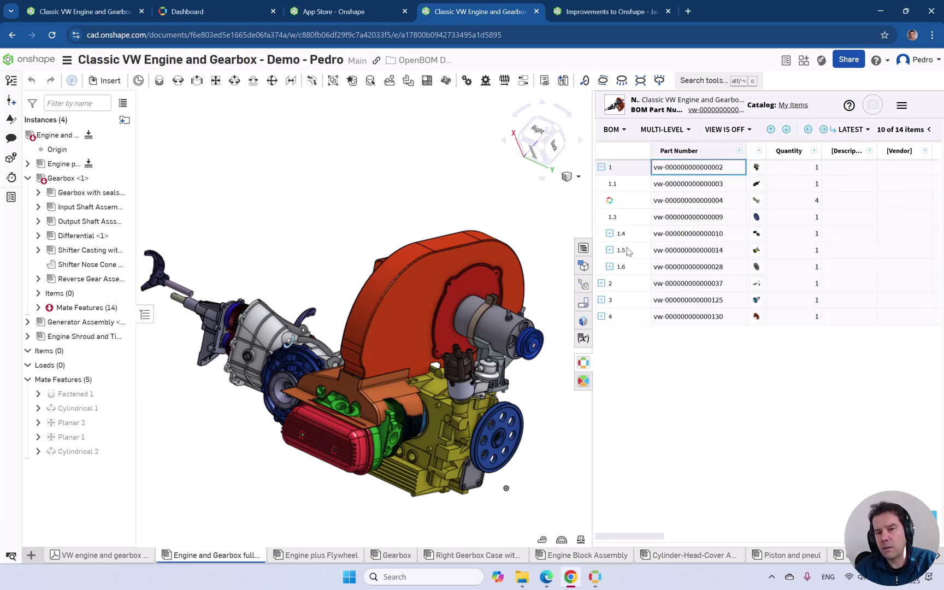
pyautogui.click(609, 300)
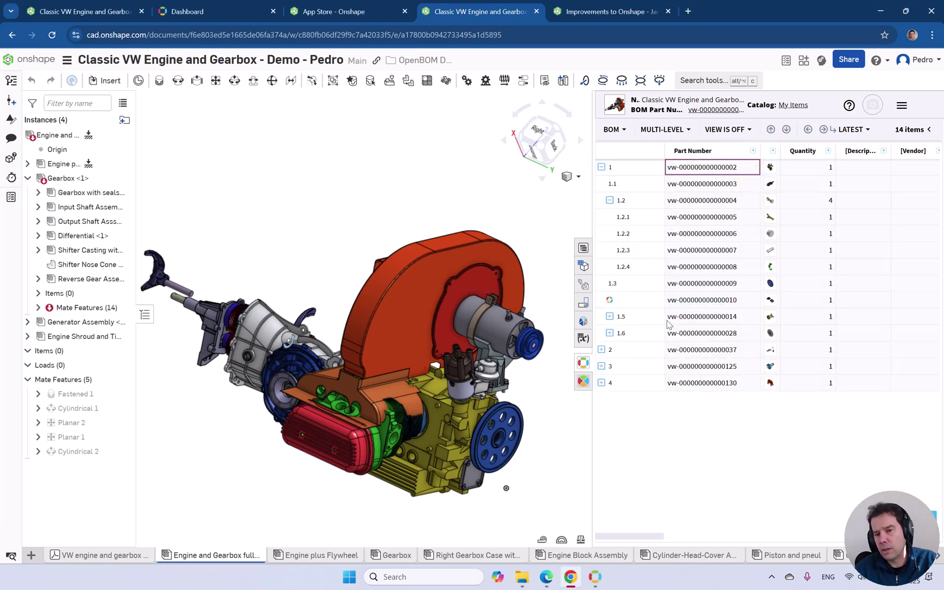
pyautogui.click(610, 366)
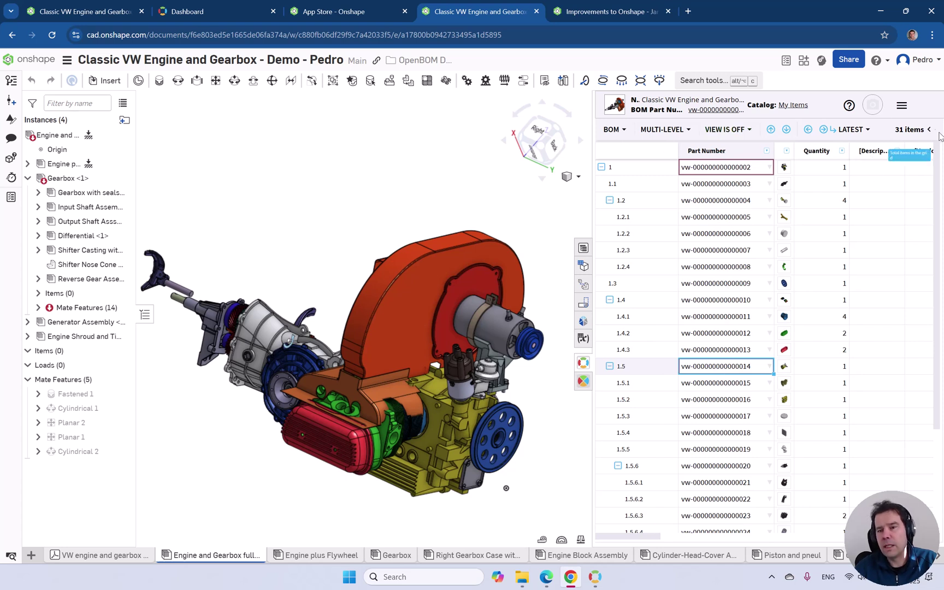
pyautogui.click(902, 108)
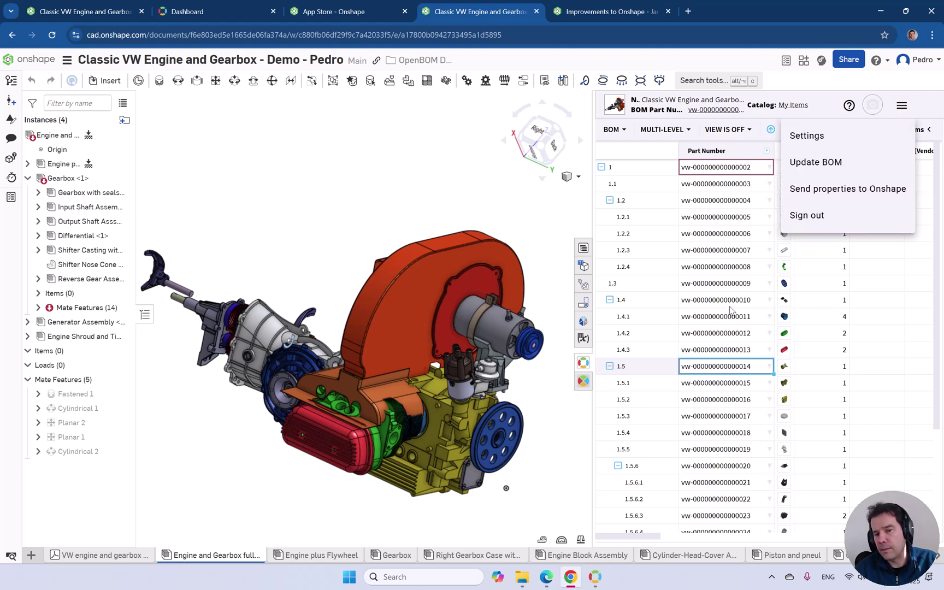
# - Show the OpenBOM Items part-numbering panel, then switch to the OpenBOM All BOMs dashboard
pyautogui.click(584, 382)
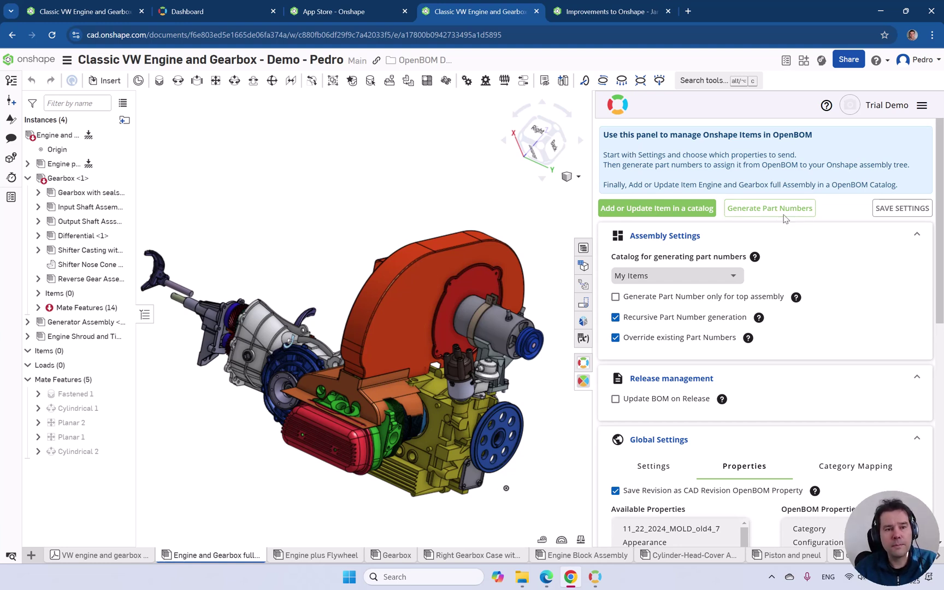
pyautogui.click(222, 13)
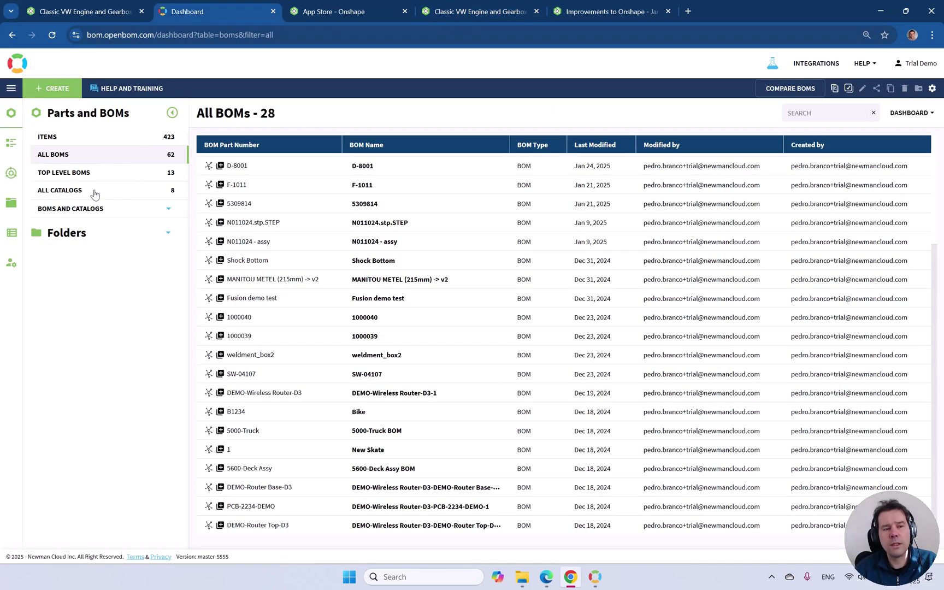
# - Review the All BOMs list, filtering to top-level BOMs and back to all
pyautogui.click(100, 157)
pyautogui.click(92, 174)
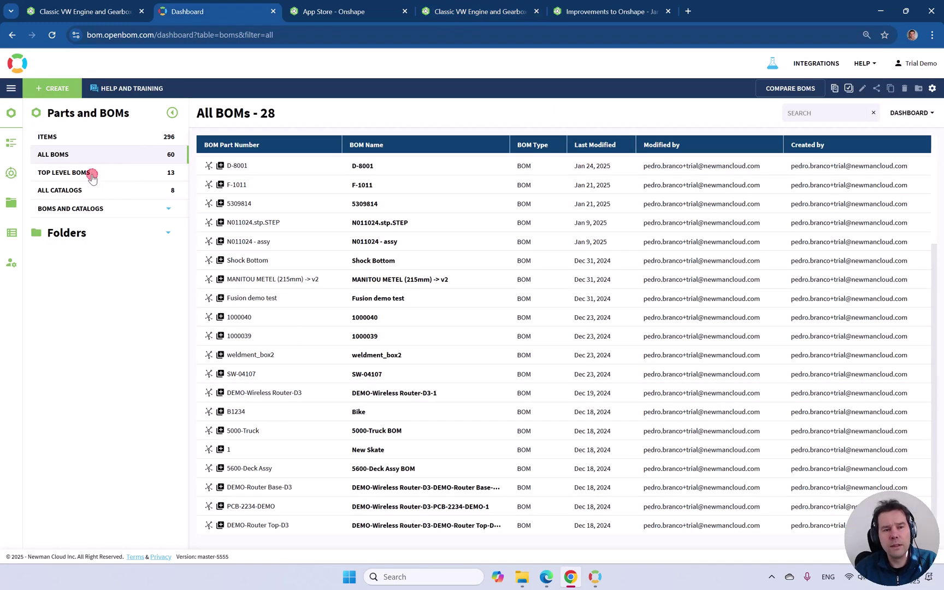
pyautogui.click(86, 157)
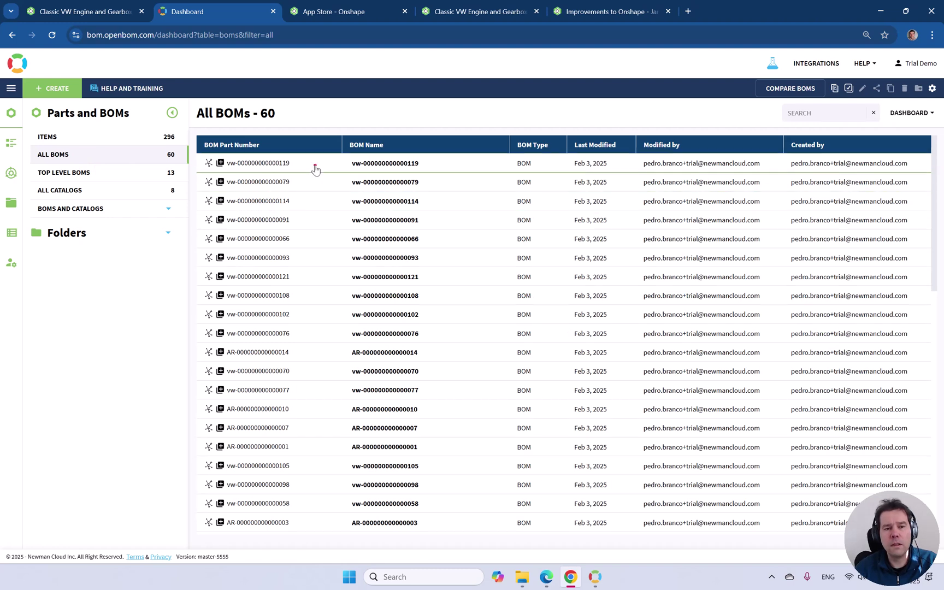
pyautogui.scroll(-8, 324, 280)
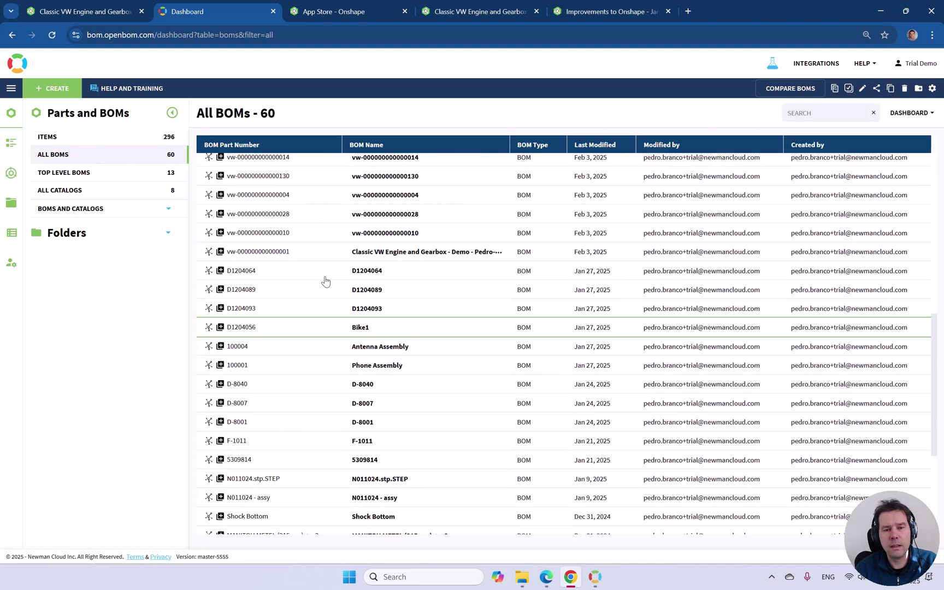
# - Move the 32 selected engine BOMs to the trash and return to the Onshape assembly
pyautogui.click(312, 251)
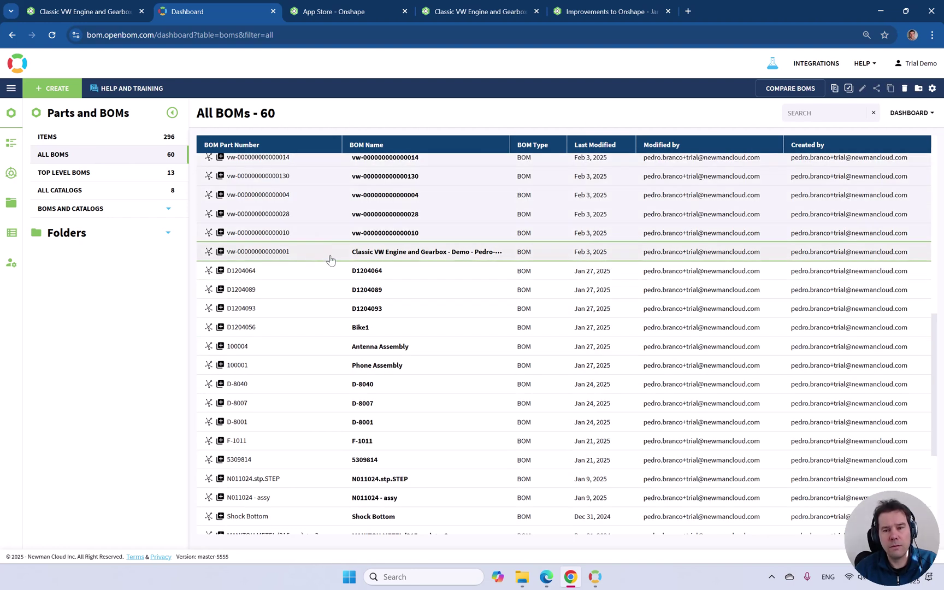
pyautogui.click(906, 91)
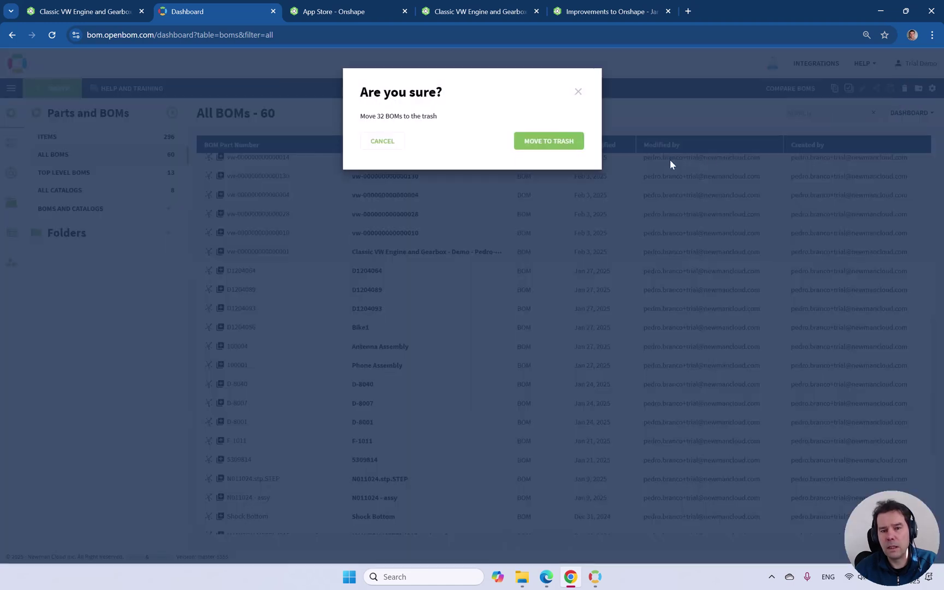
pyautogui.click(555, 145)
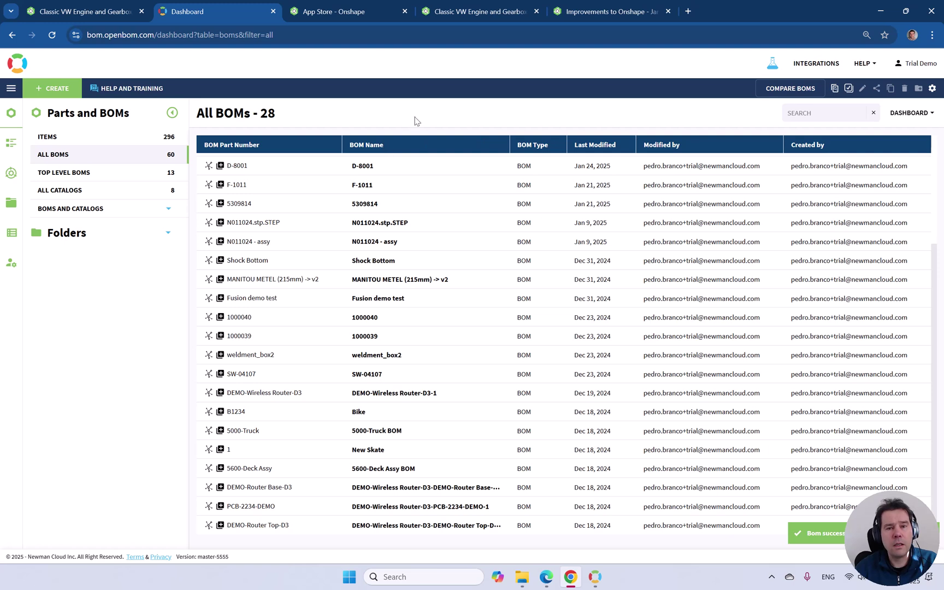
pyautogui.click(484, 12)
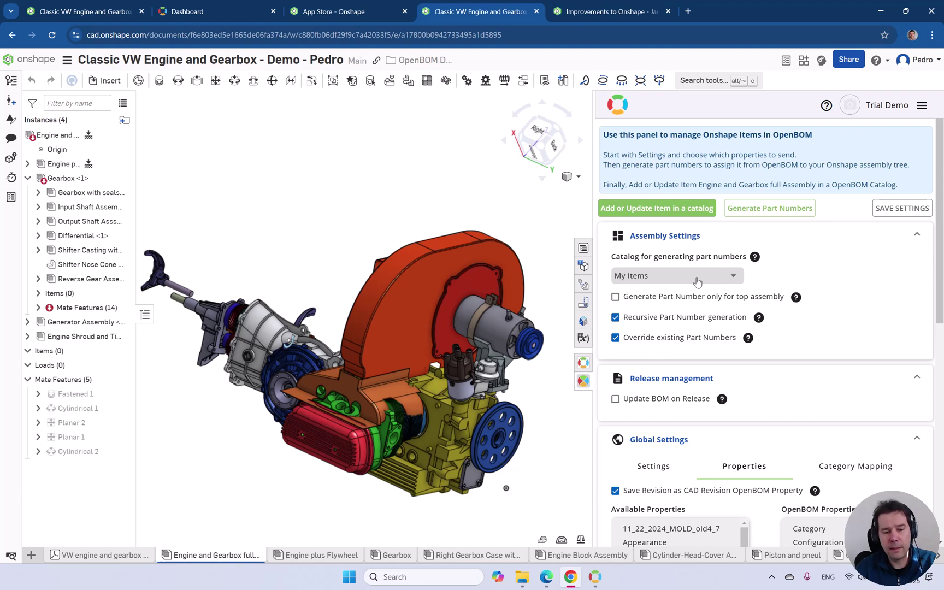
# - Open the My Items catalog and check its Part Number Setup range, cancelling without changes
pyautogui.click(197, 15)
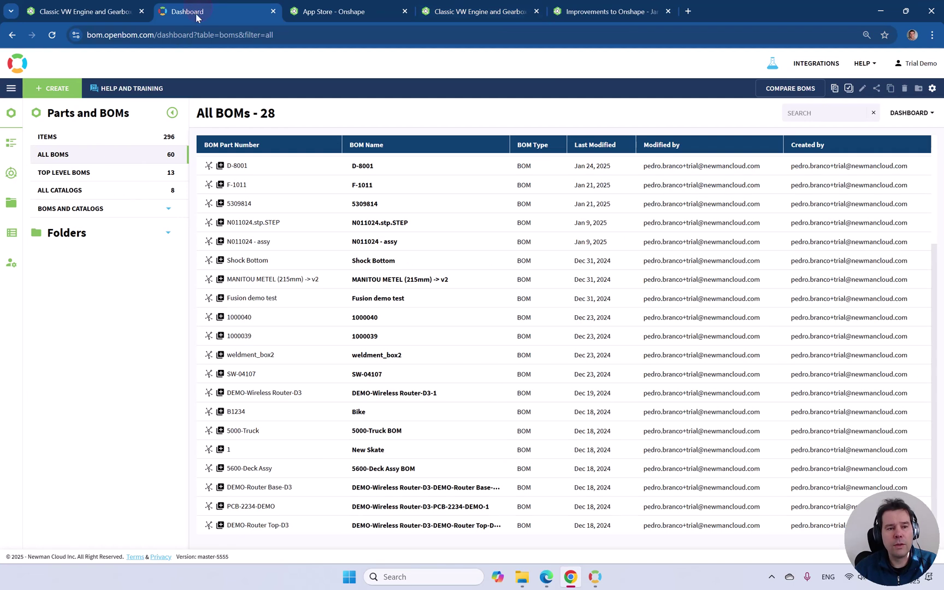
pyautogui.click(80, 192)
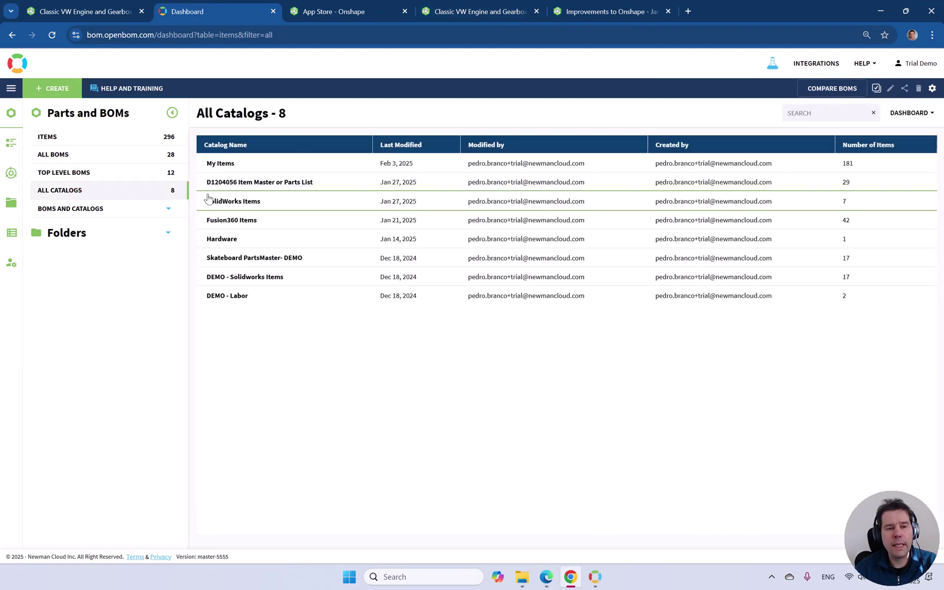
pyautogui.click(220, 163)
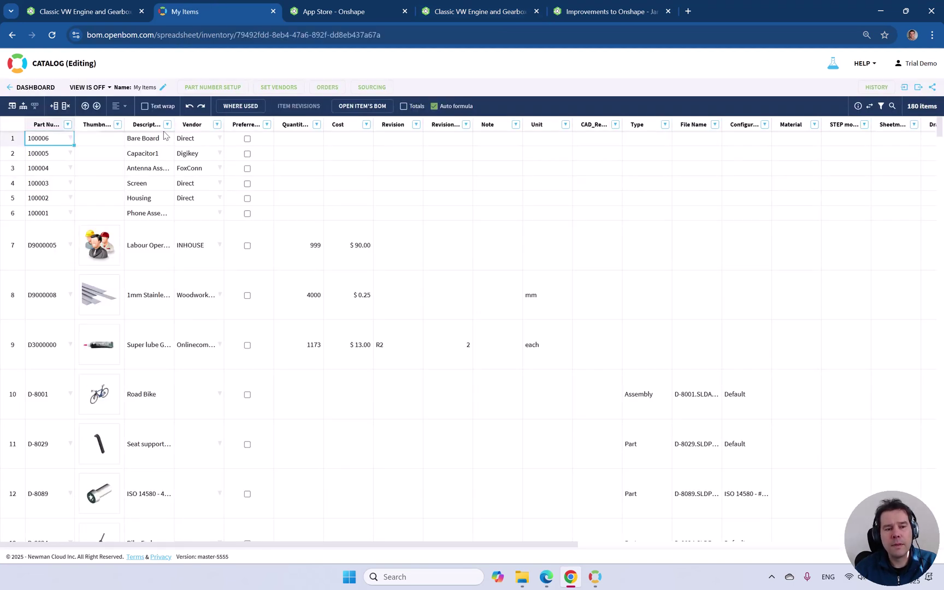
pyautogui.click(200, 88)
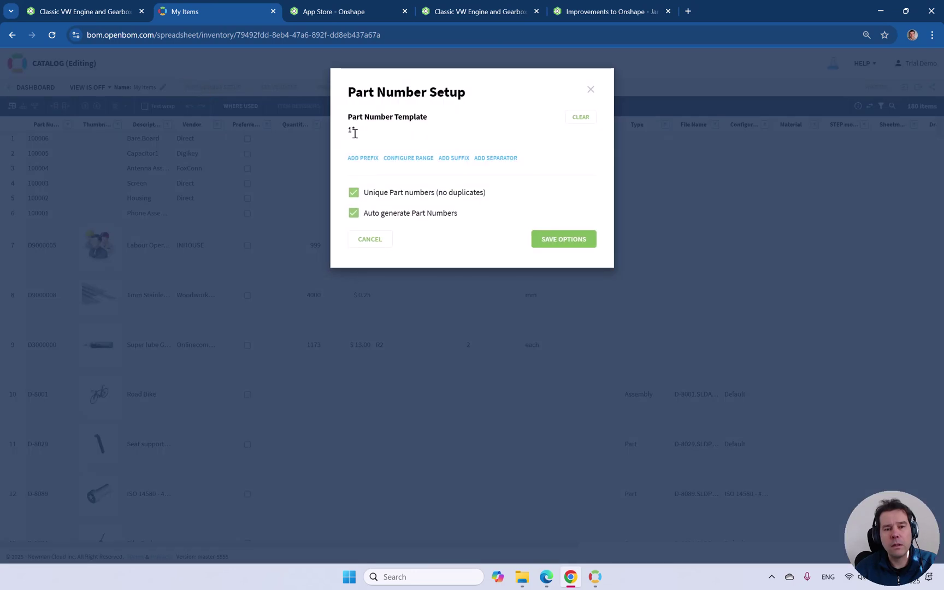
pyautogui.click(408, 159)
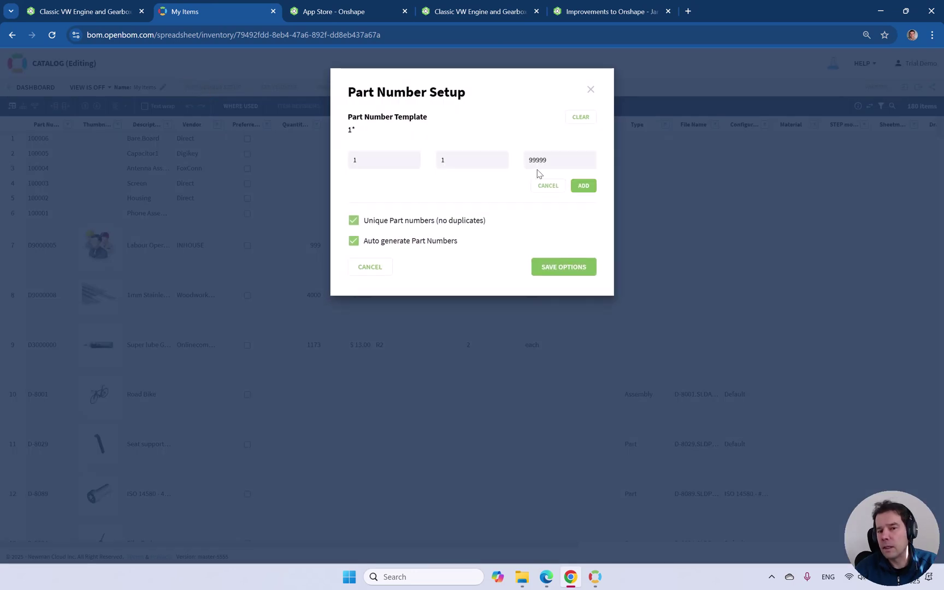
pyautogui.click(370, 266)
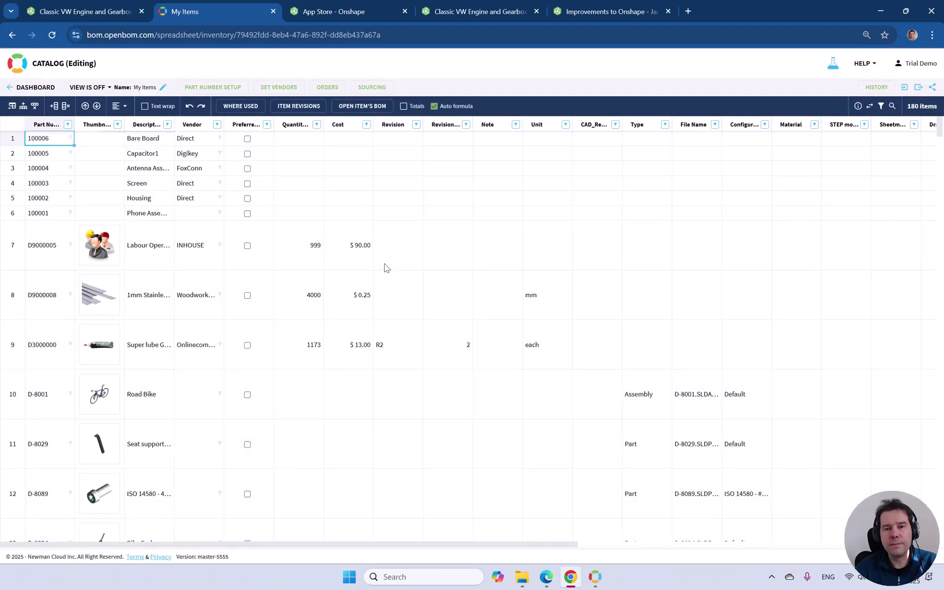
# - Generate recursive, overriding part numbers for all 144 assembly items, starting at 100179
pyautogui.click(477, 13)
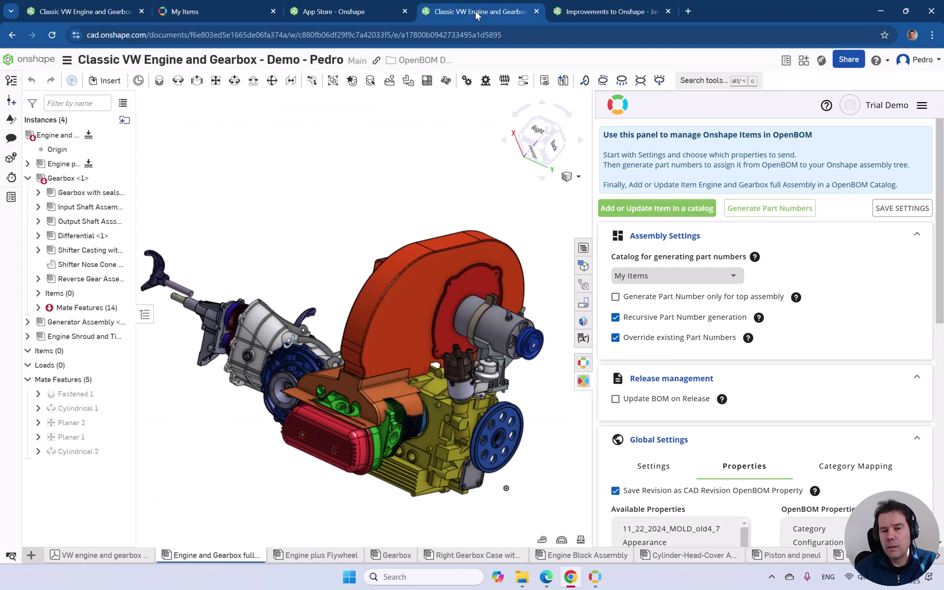
pyautogui.click(616, 298)
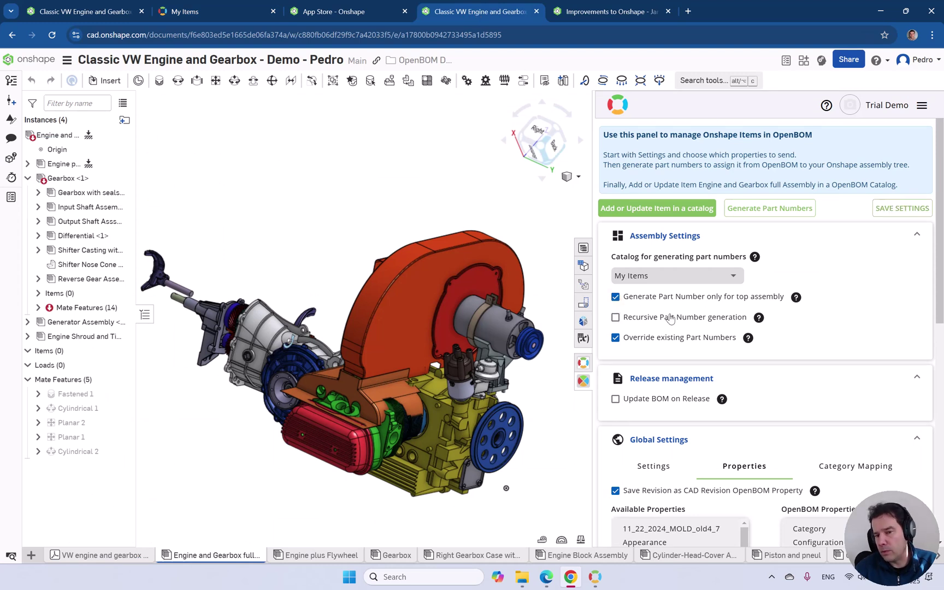
pyautogui.click(624, 320)
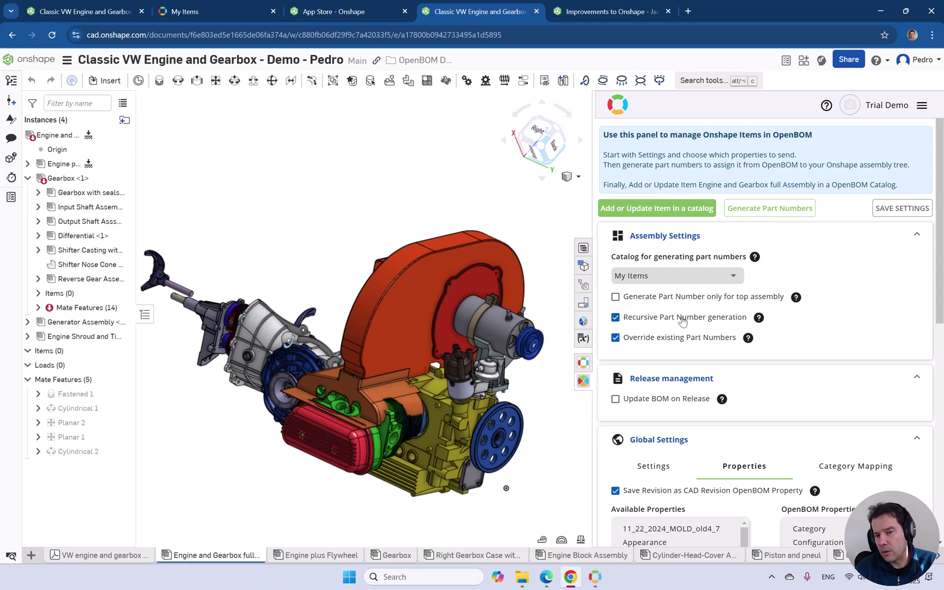
pyautogui.click(783, 208)
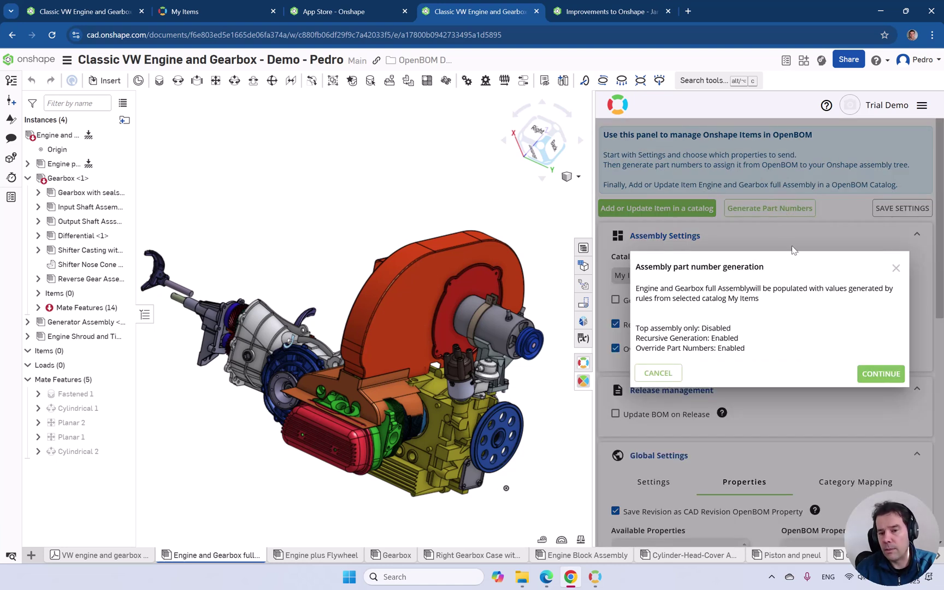
pyautogui.click(878, 374)
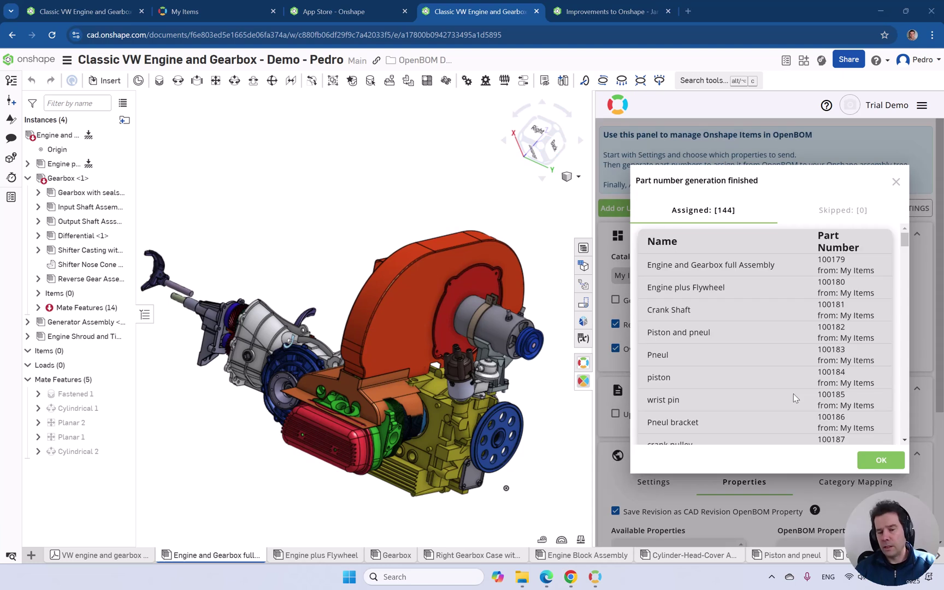
pyautogui.click(897, 462)
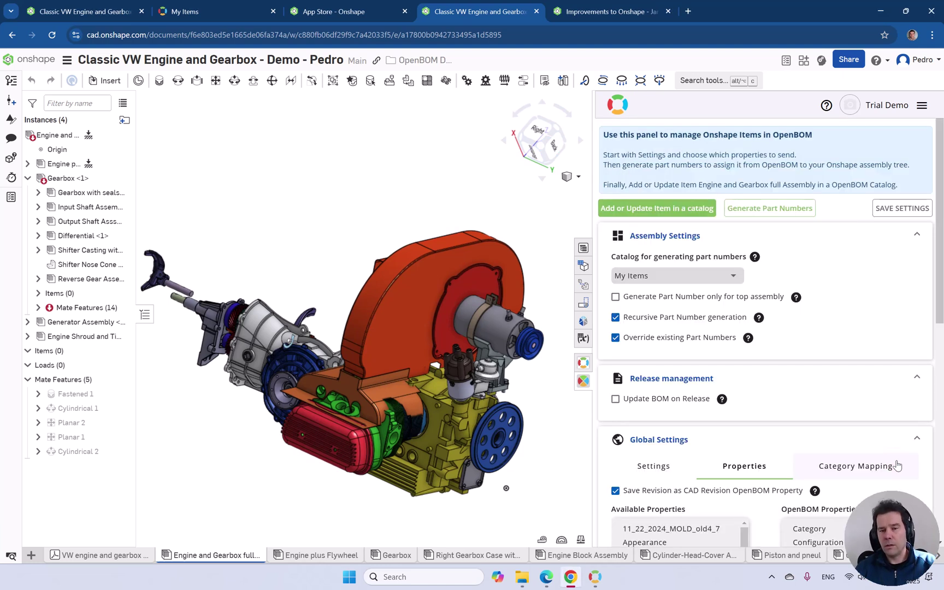
# - Create OpenBOM BOM 100179 listing items 100180, 100216, 100313 and 100318
pyautogui.click(583, 363)
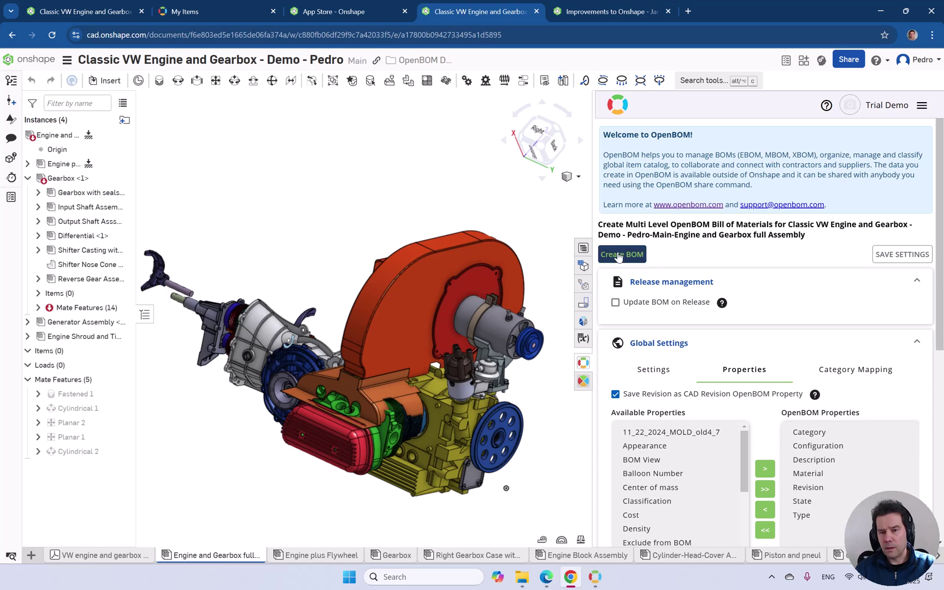
pyautogui.click(621, 255)
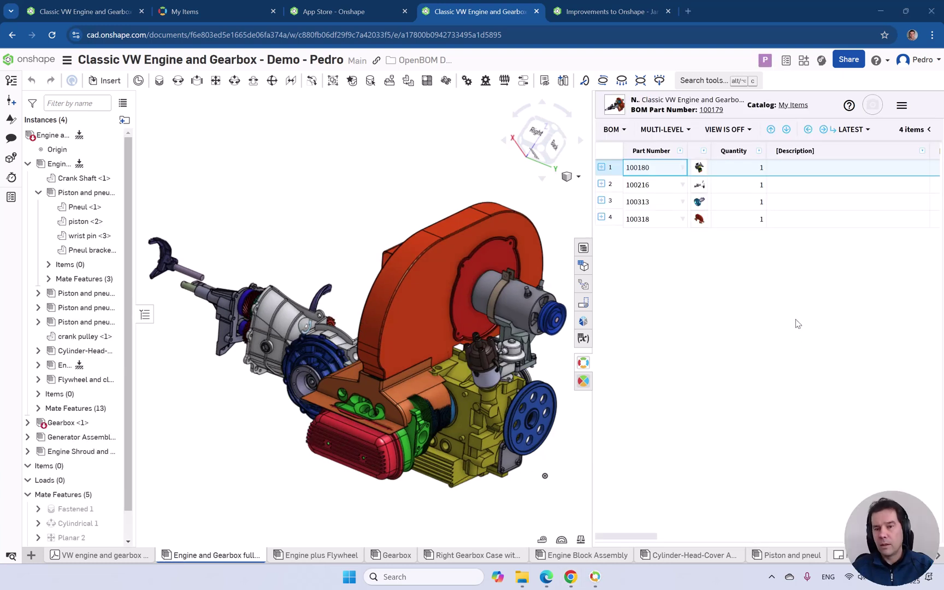
# - Expand BOM row 1 and sub-assembly row 1.5.6 to reveal the nested parts
pyautogui.click(602, 168)
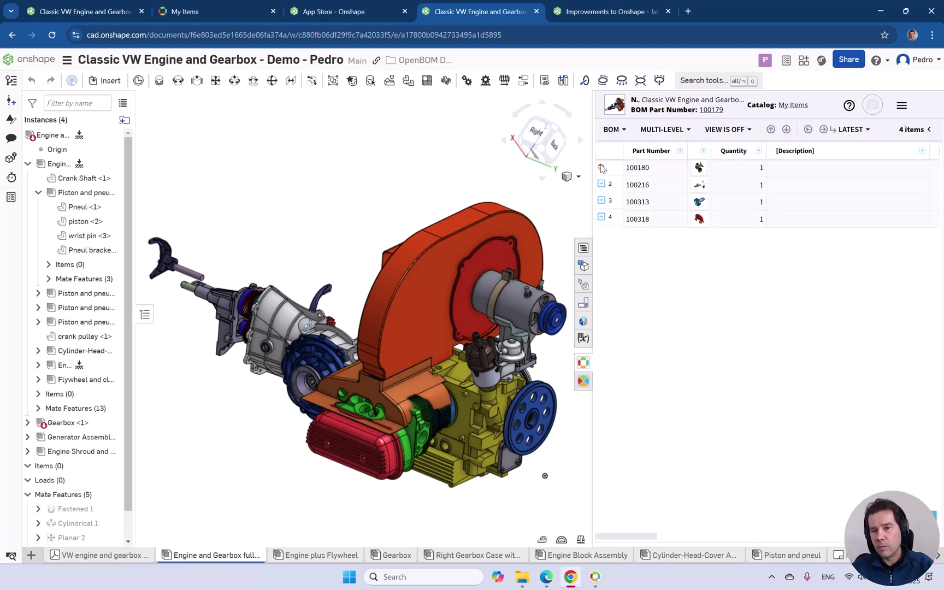
pyautogui.scroll(-1, 612, 331)
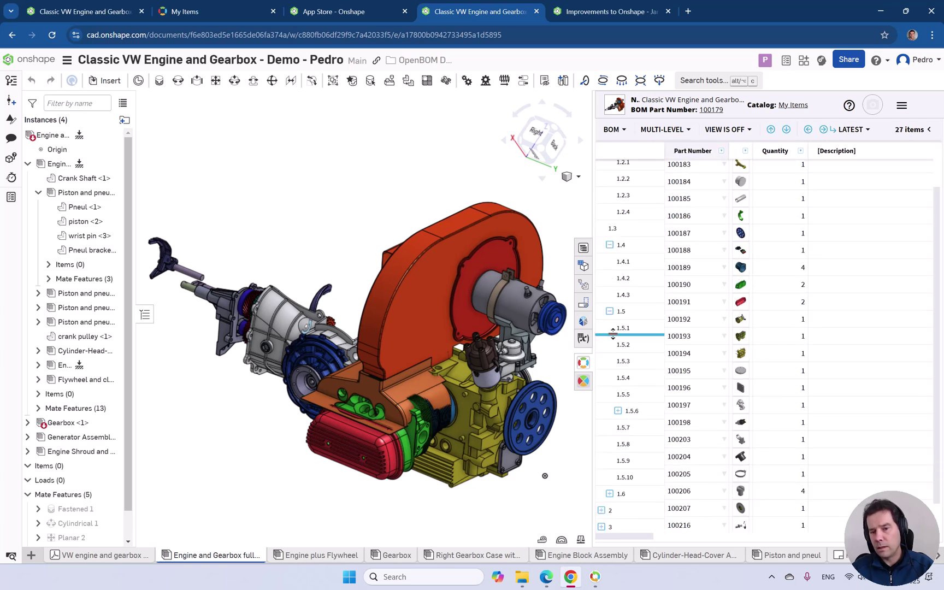
pyautogui.click(618, 411)
pyautogui.click(671, 422)
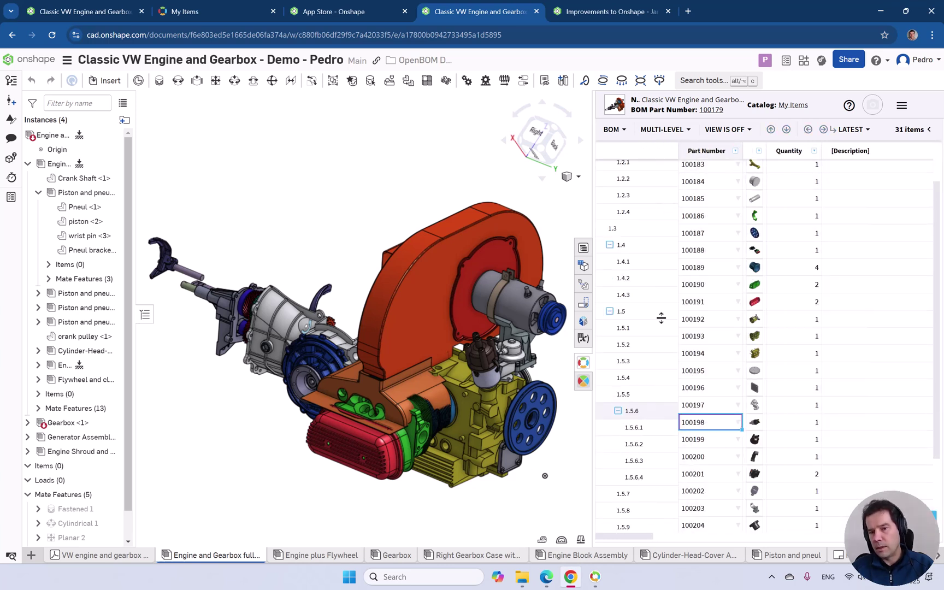
# - Narrow the BOM thumbnail column and select the Description cells of rows 1 and 1.1
pyautogui.moveTo(765, 148); pyautogui.dragTo(763, 149)
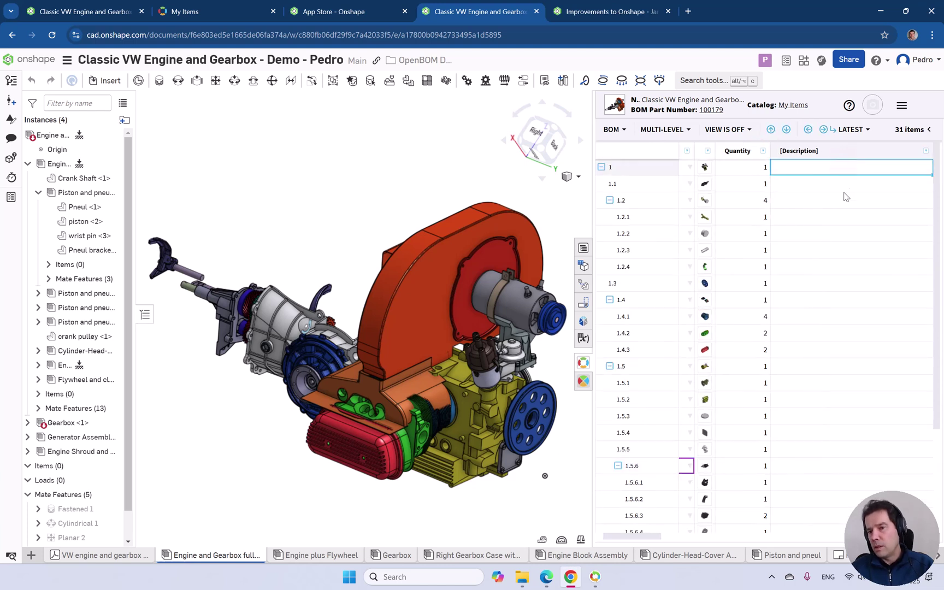
pyautogui.scroll(-1, 820, 268)
pyautogui.scroll(3, 809, 224)
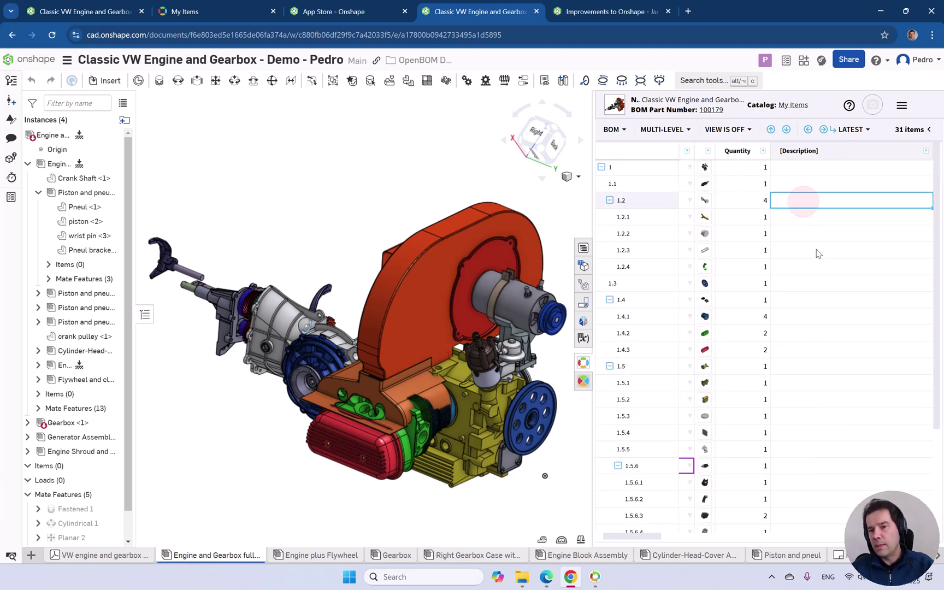
pyautogui.click(806, 185)
pyautogui.click(804, 167)
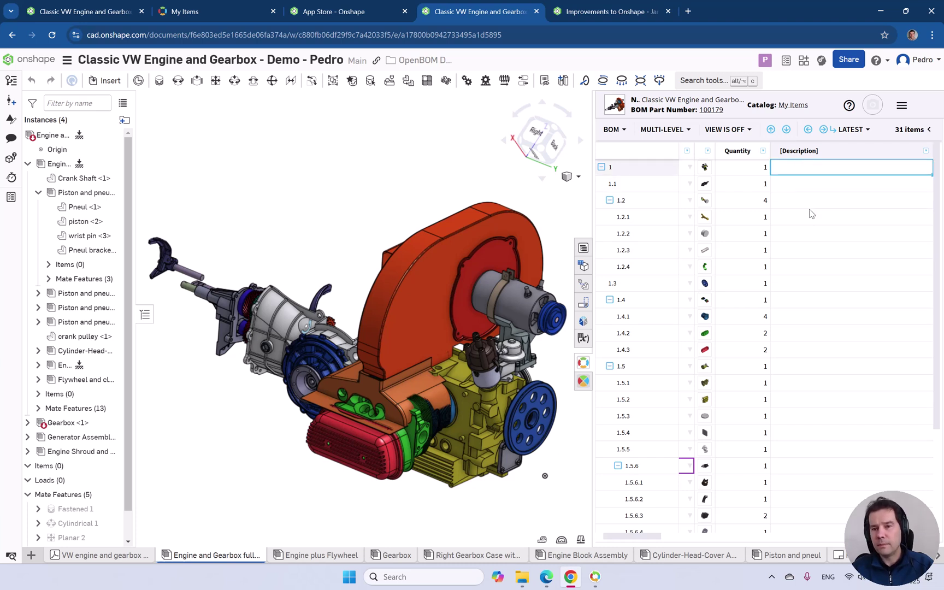
# - Open BOM 100179 in OpenBOM and copy names Engine plus Flywheel through cylinder into Description
pyautogui.click(713, 110)
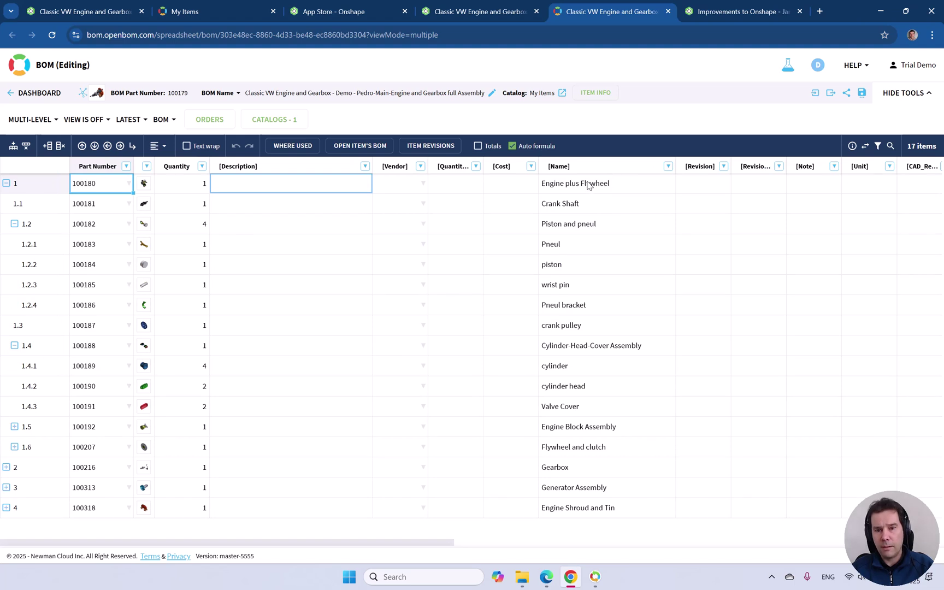
pyautogui.click(589, 186)
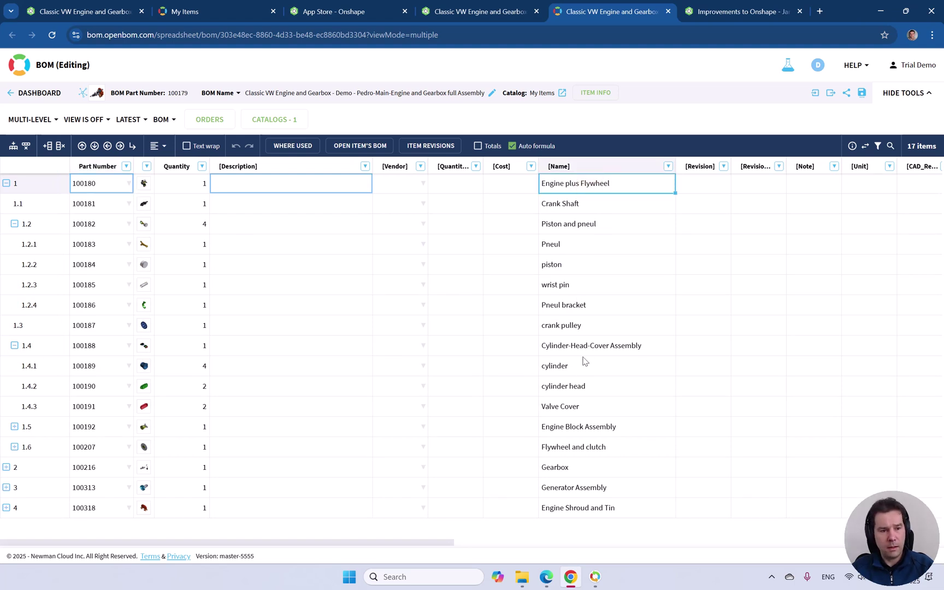
pyautogui.keyDown('shift'); pyautogui.click(573, 370); pyautogui.keyUp('shift')
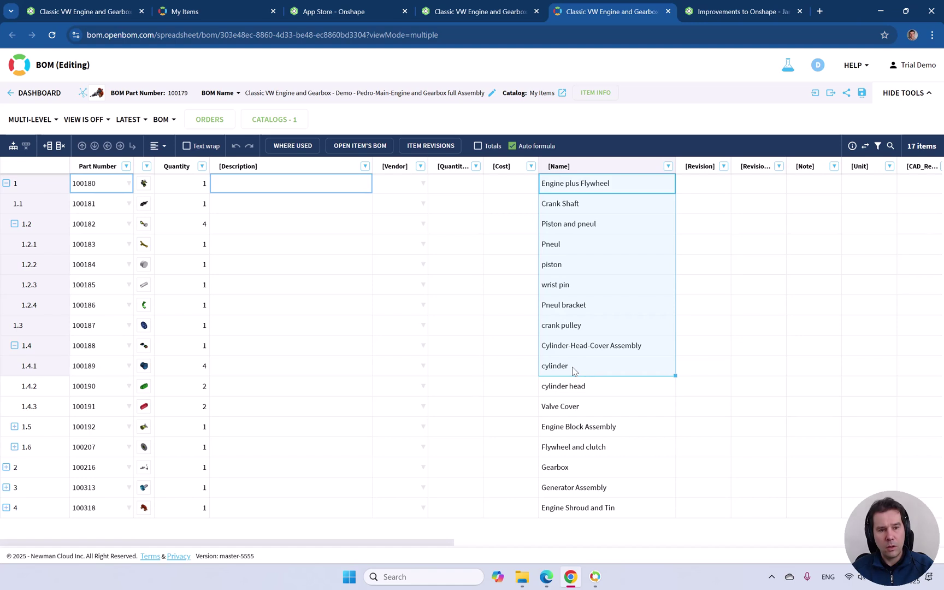
pyautogui.write('Engine plus Flywheel Crank Shaft Piston and pneul Pneul piston wrist pin Pneul bracket crank pulley Cylinder-Head-Cover Assembly cylinder')
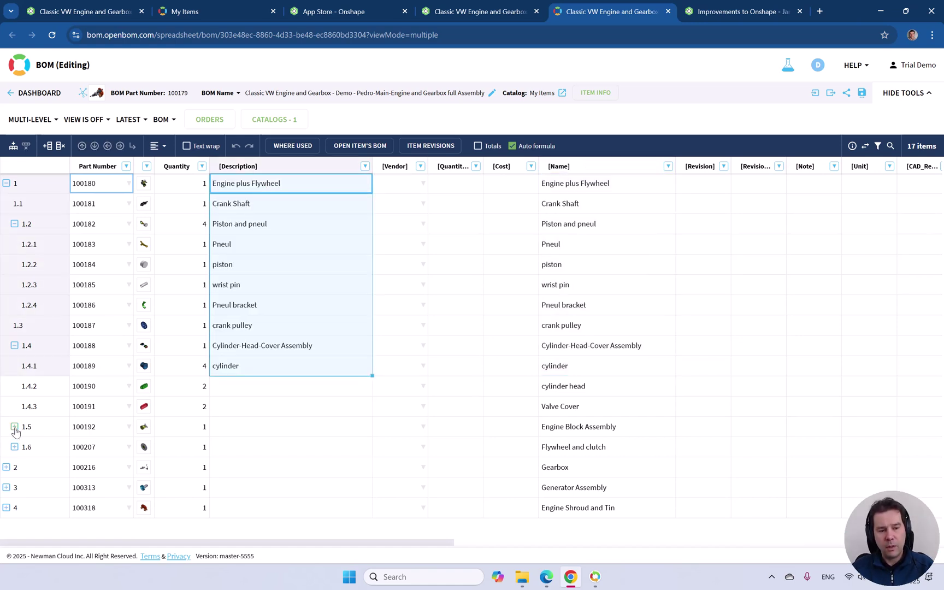
pyautogui.click(102, 208)
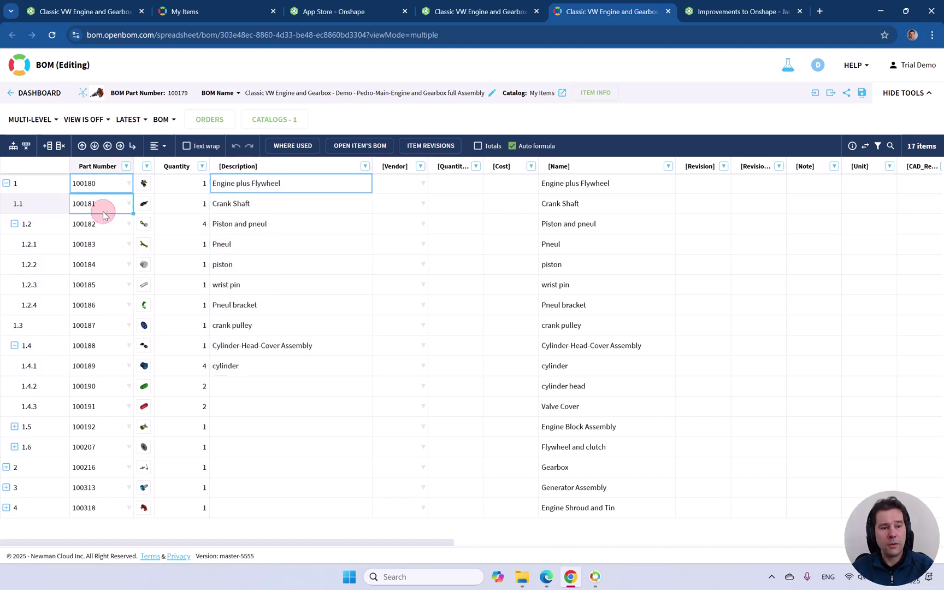
# - Open the Crank Shaft (100181) item details and open its My Items catalog in a new tab
pyautogui.click(852, 146)
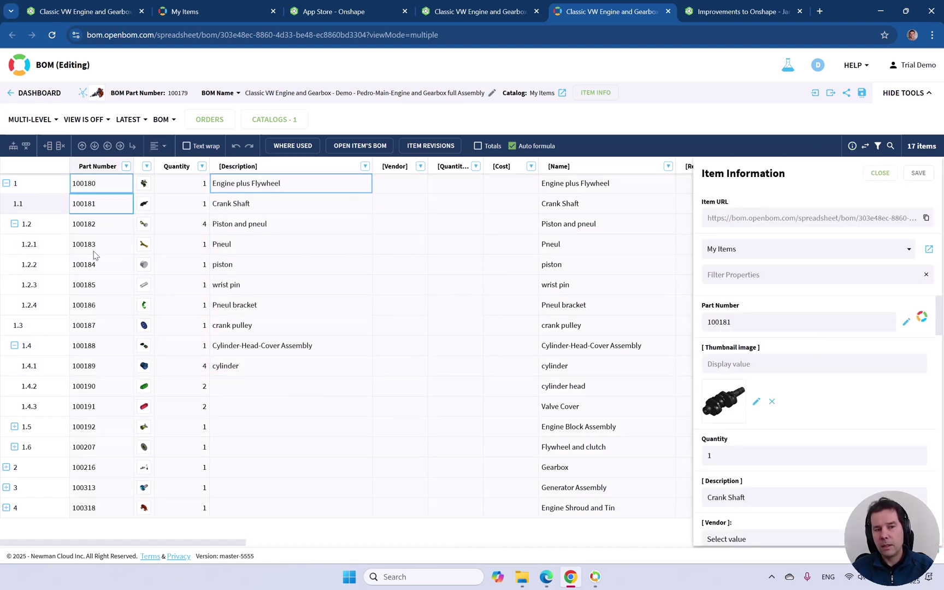
pyautogui.click(42, 209)
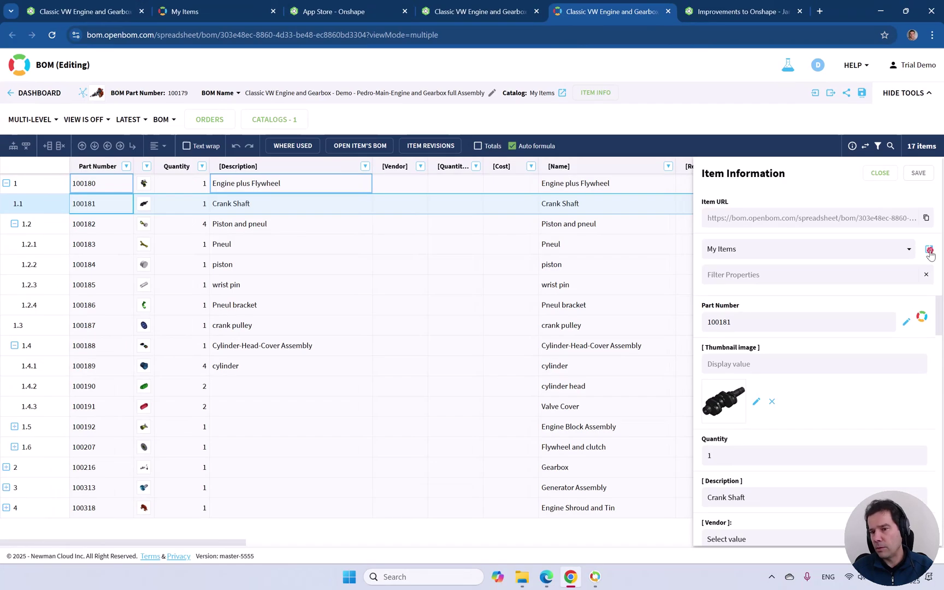
pyautogui.click(930, 250)
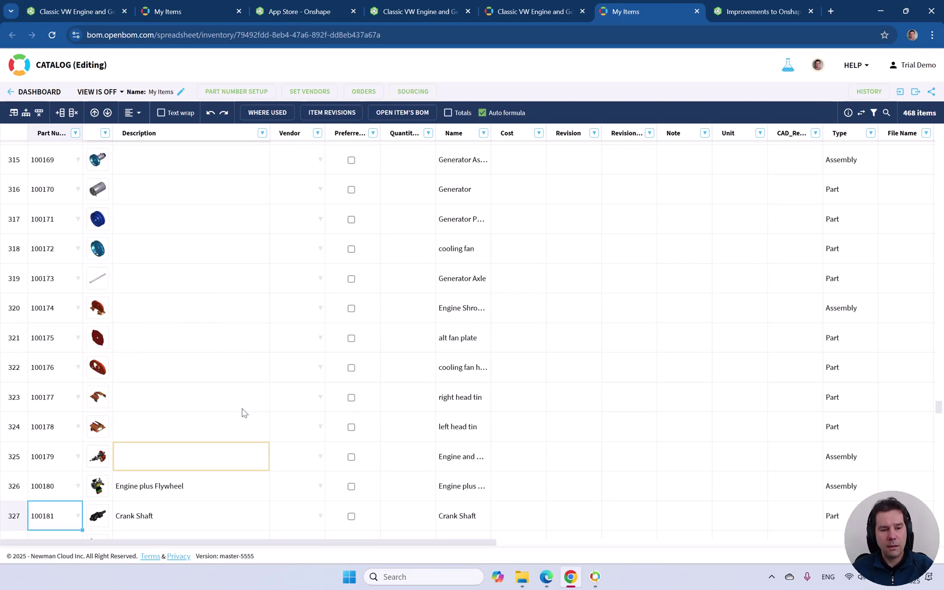
pyautogui.scroll(-3, 244, 411)
# - Widen the catalog's Name column and narrow the thumbnail column so full names show
pyautogui.scroll(-1, 244, 372)
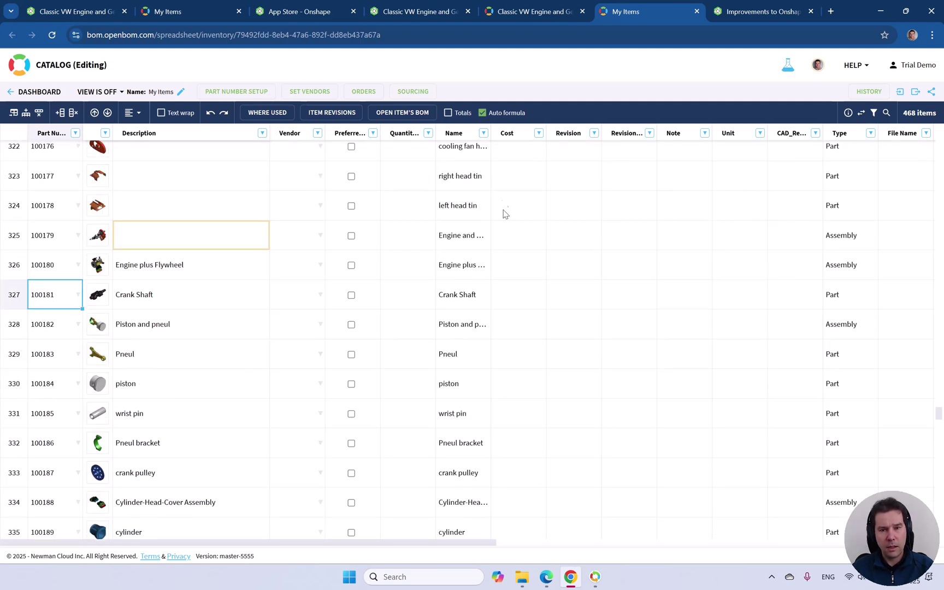
pyautogui.moveTo(491, 133); pyautogui.dragTo(554, 133)
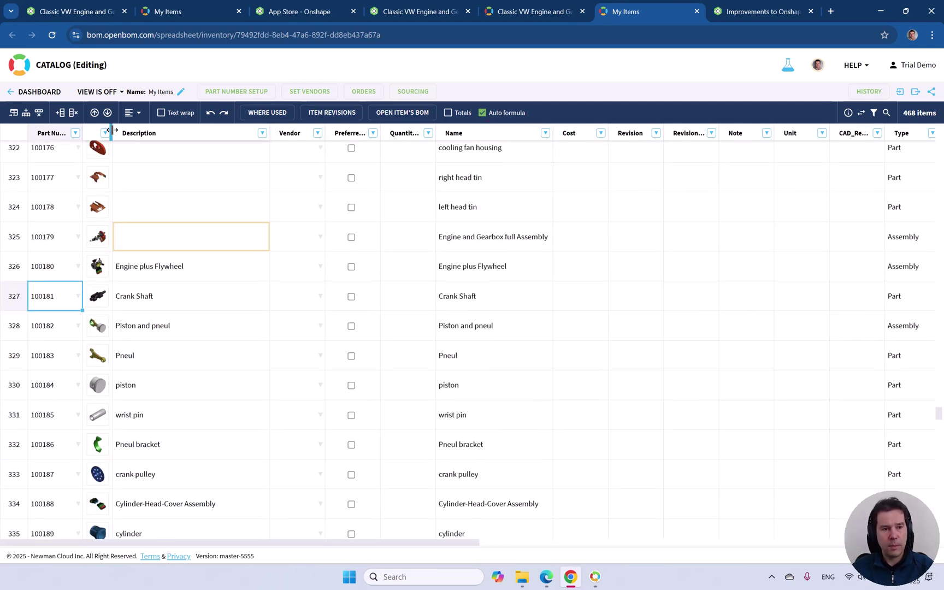
pyautogui.moveTo(112, 133); pyautogui.dragTo(102, 133)
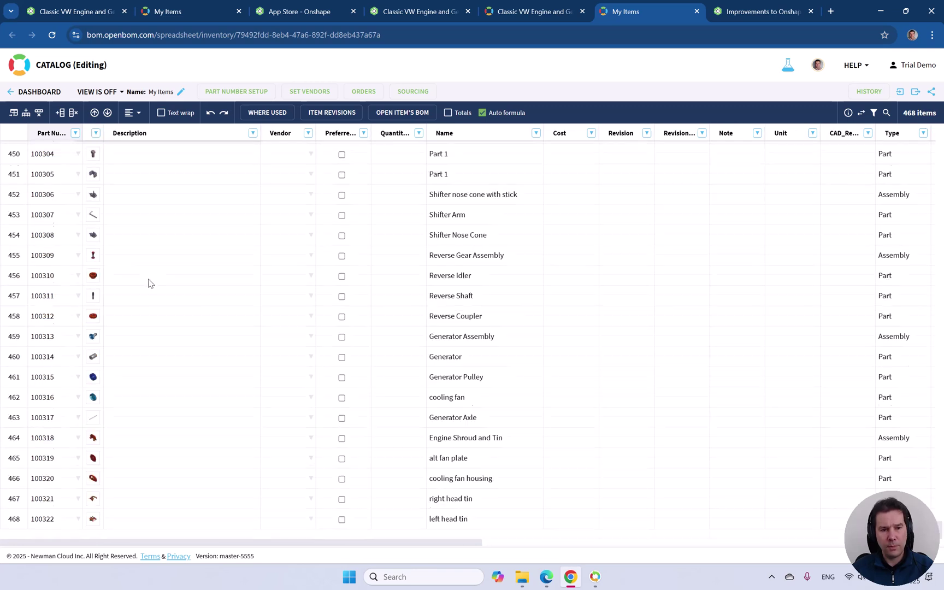
pyautogui.scroll(15, 203, 295)
pyautogui.scroll(15, 200, 317)
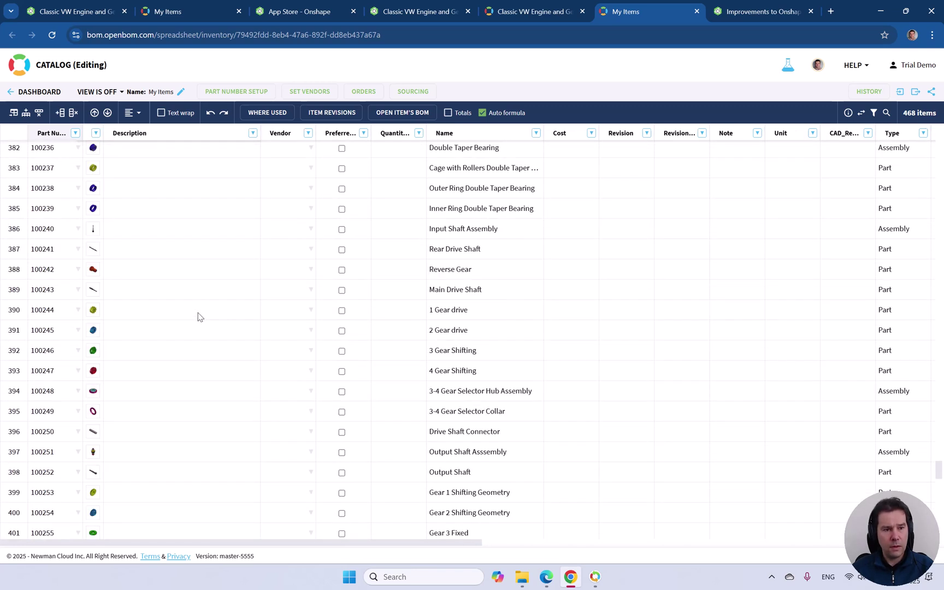
pyautogui.scroll(-18, 199, 317)
pyautogui.scroll(-10, 199, 317)
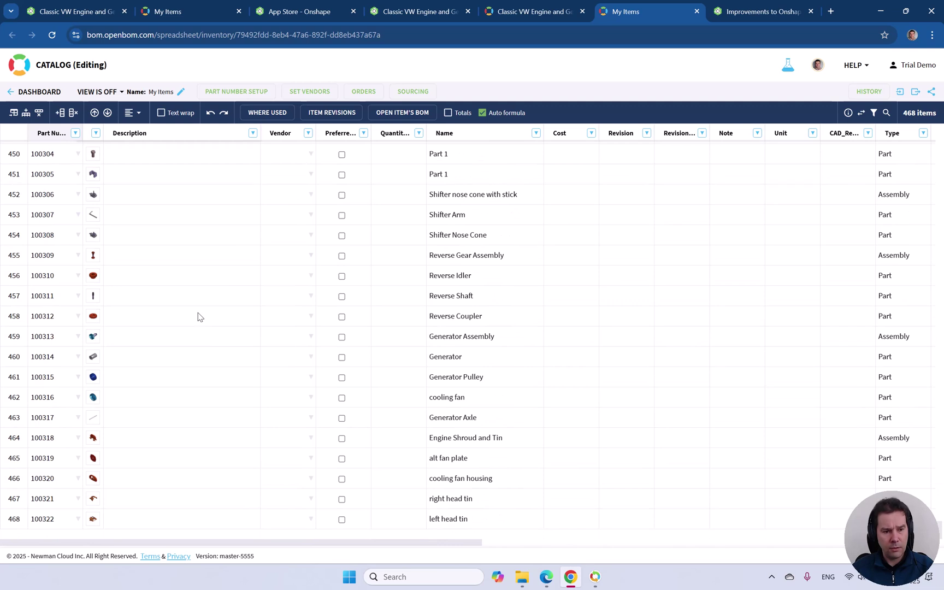
pyautogui.scroll(13, 211, 344)
pyautogui.scroll(20, 222, 355)
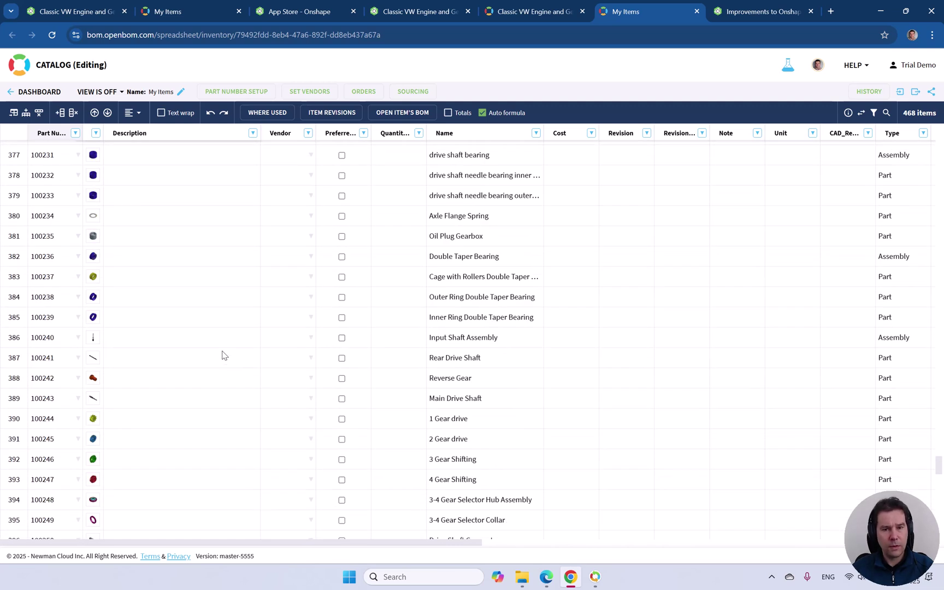
pyautogui.scroll(2, 222, 356)
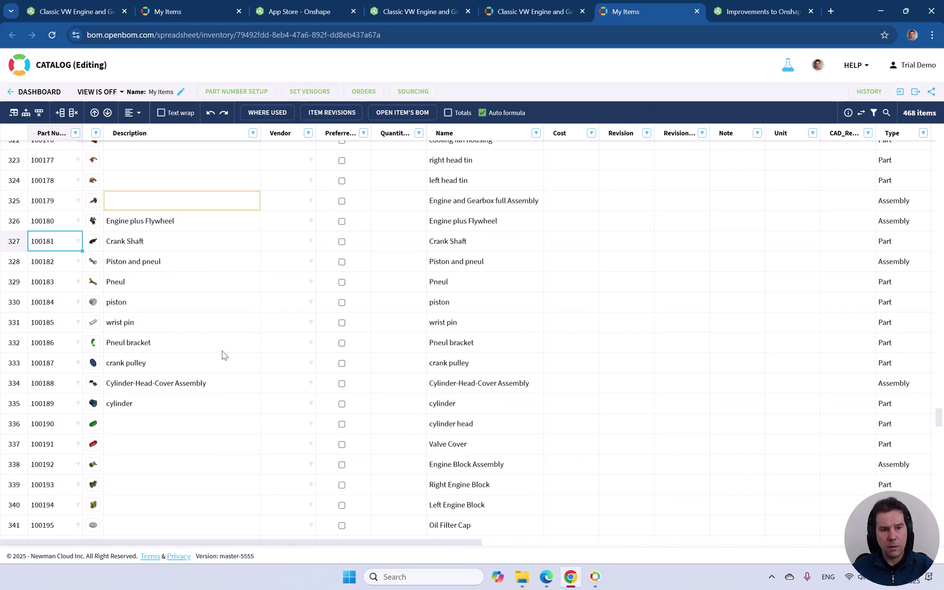
pyautogui.scroll(-1, 177, 234)
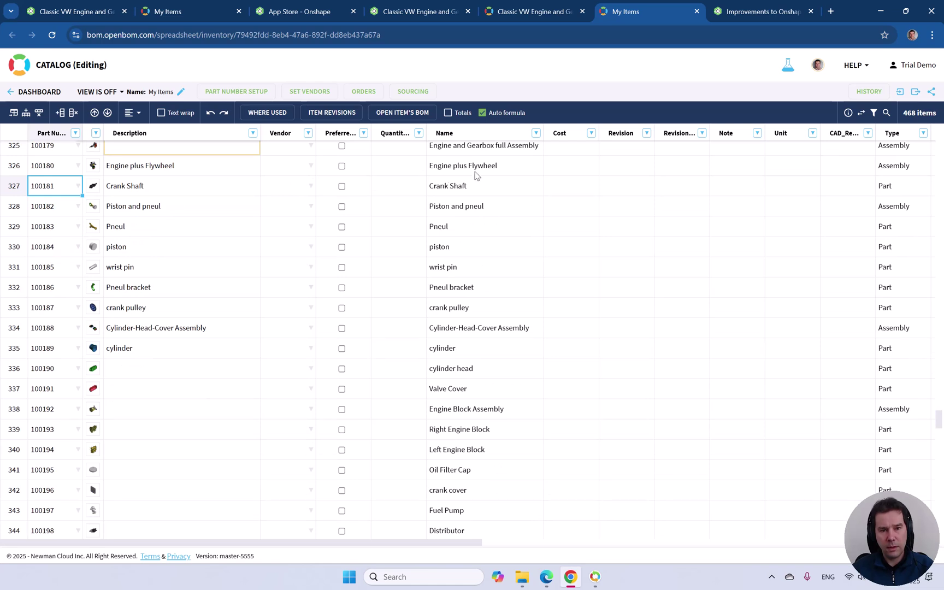
# - Select the Name cells from cylinder head down to the last item, row 468
pyautogui.click(469, 371)
pyautogui.scroll(-20, 468, 369)
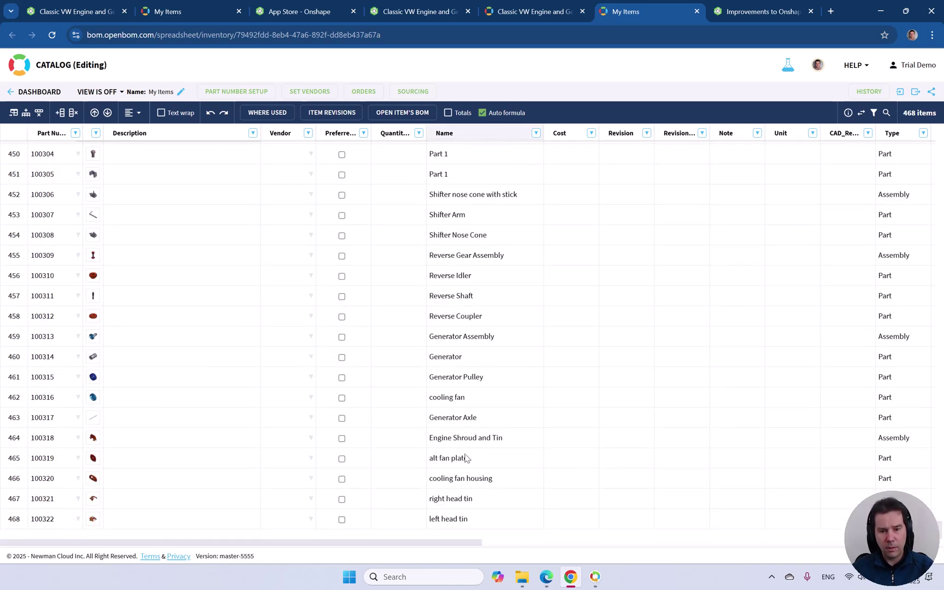
pyautogui.keyDown('shift'); pyautogui.click(482, 521); pyautogui.keyUp('shift')
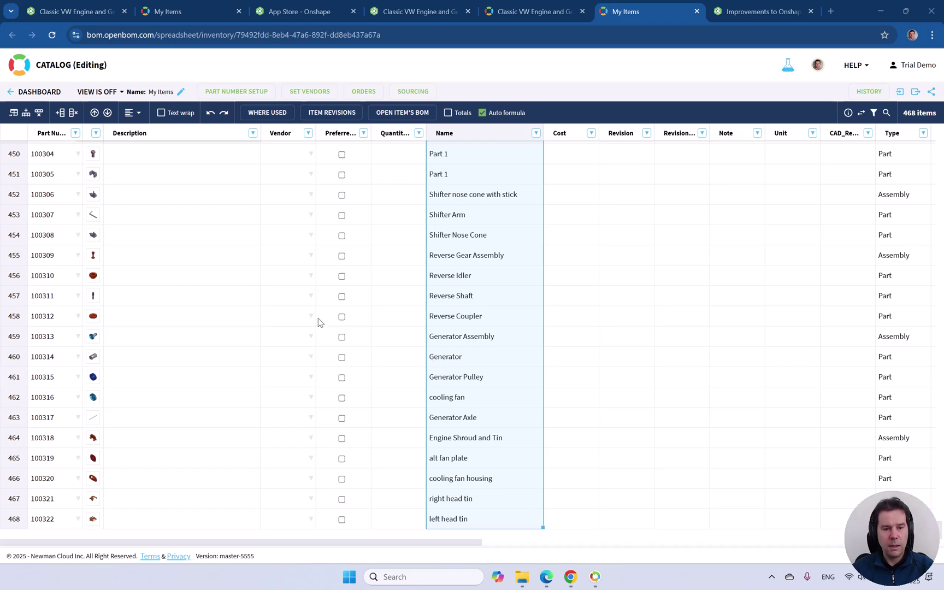
# - Paste the copied names into the Description cells starting at cylinder head
pyautogui.scroll(9, 212, 342)
pyautogui.scroll(20, 212, 342)
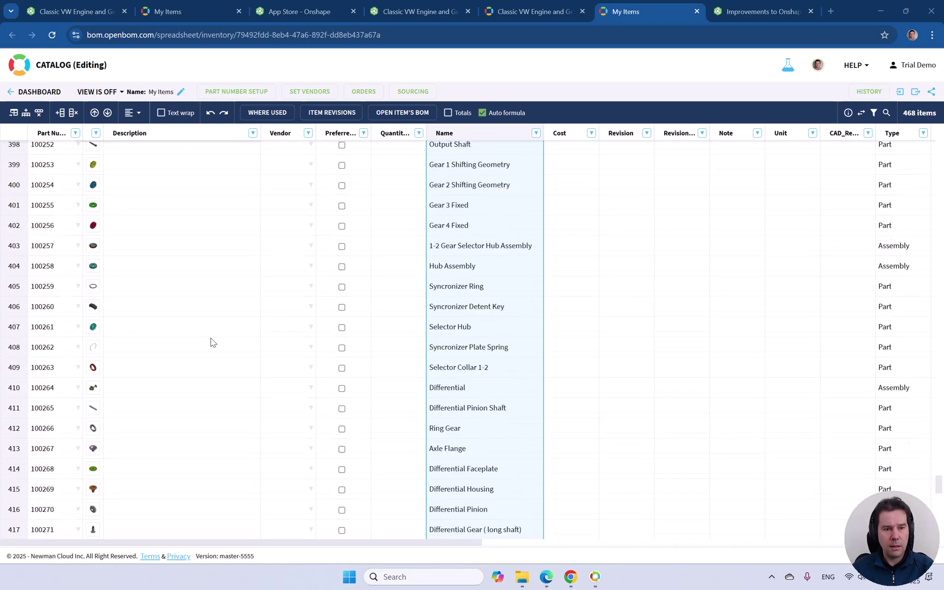
pyautogui.scroll(3, 212, 338)
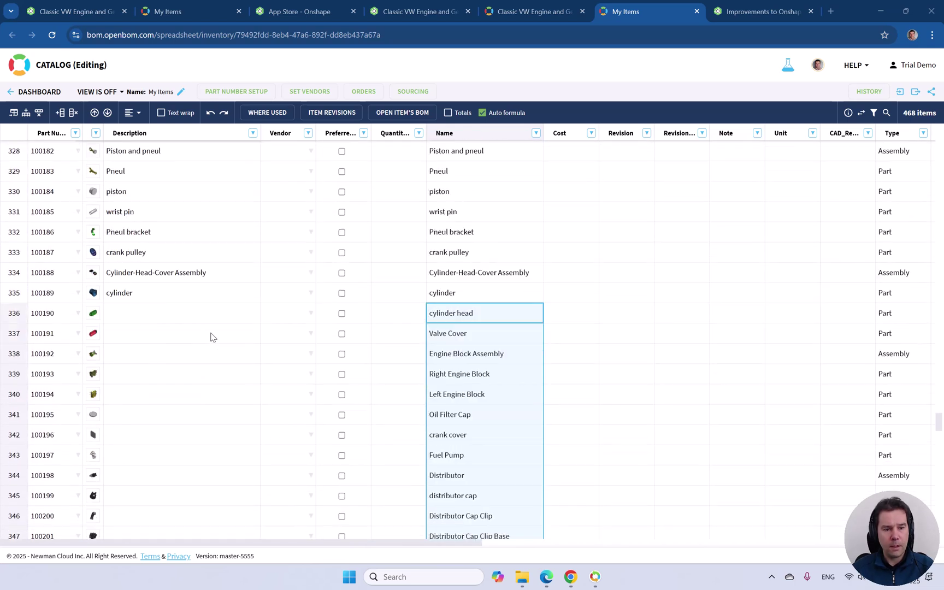
pyautogui.click(160, 316)
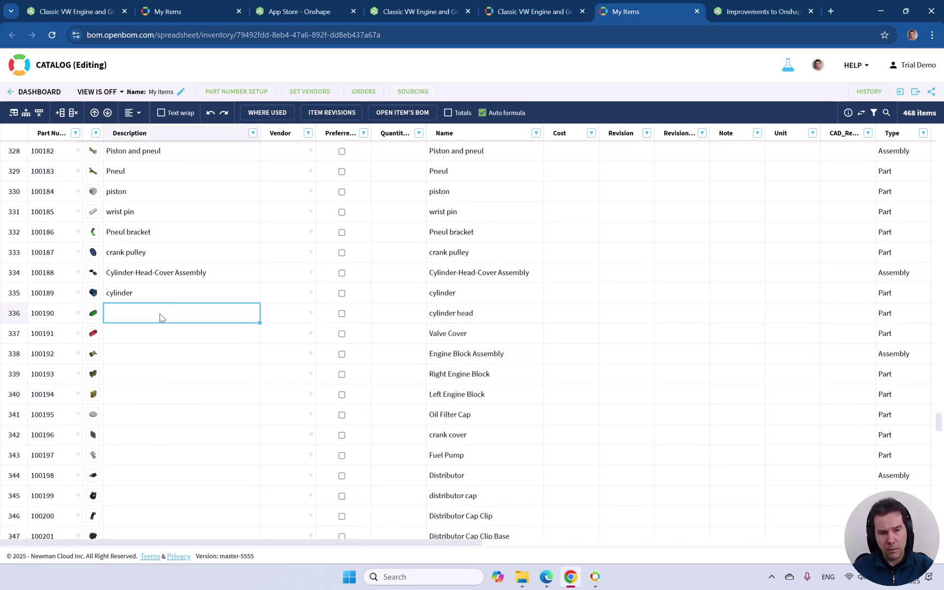
pyautogui.write('Engine plus Flywheel Crank Shaft Piston and pneul Pneul piston wrist pin Pneul bracket crank pulley Cylinder-Head-Cover Assembly cylinder')
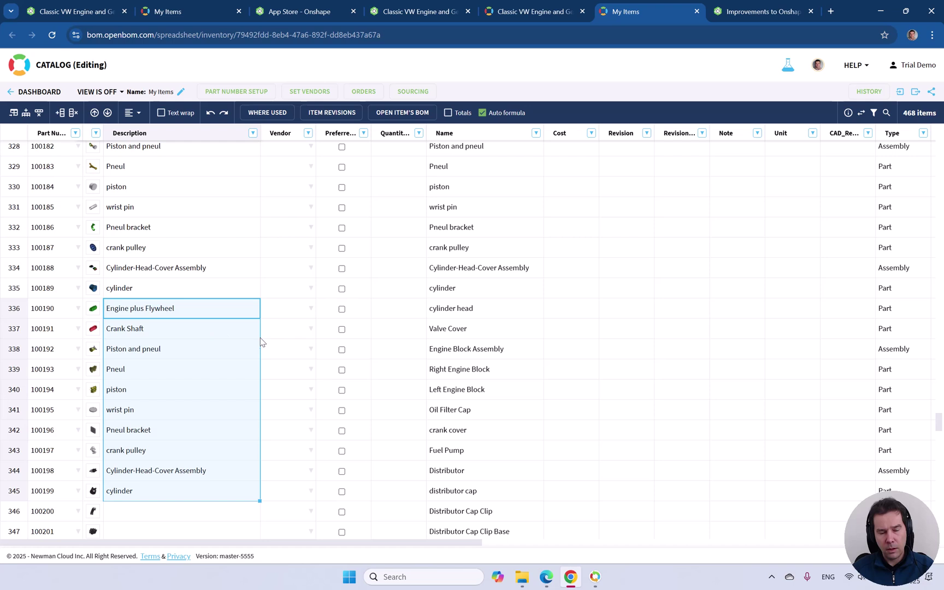
pyautogui.scroll(-3, 352, 343)
pyautogui.click(345, 328)
pyautogui.scroll(2, 382, 358)
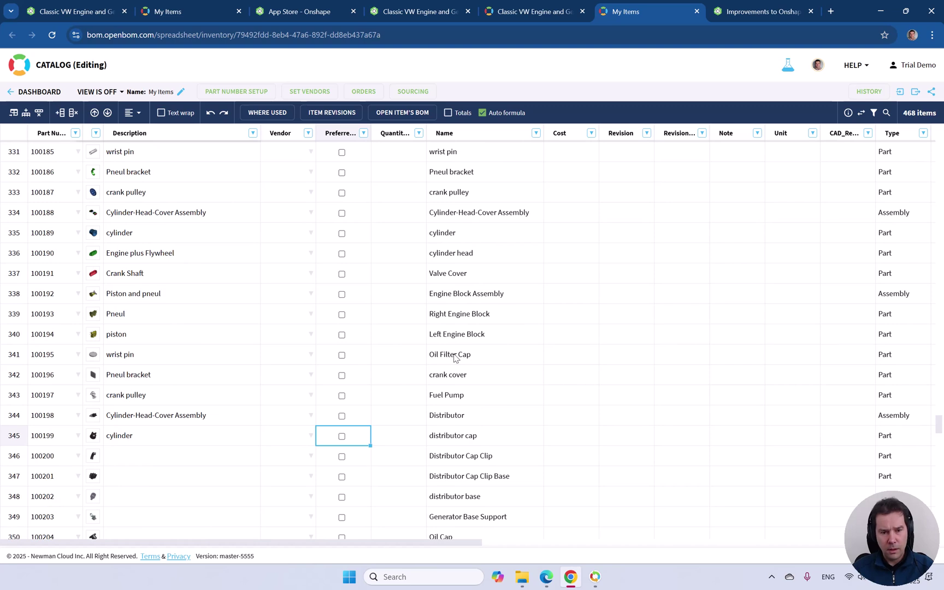
pyautogui.scroll(1, 455, 357)
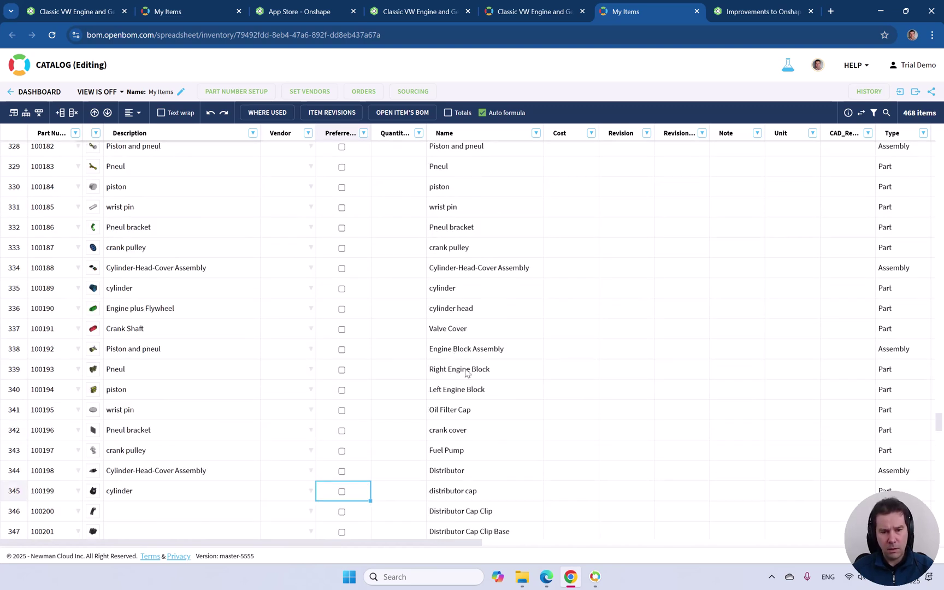
# - Select names from cylinder to the last item and fill them into the Description column
pyautogui.click(453, 290)
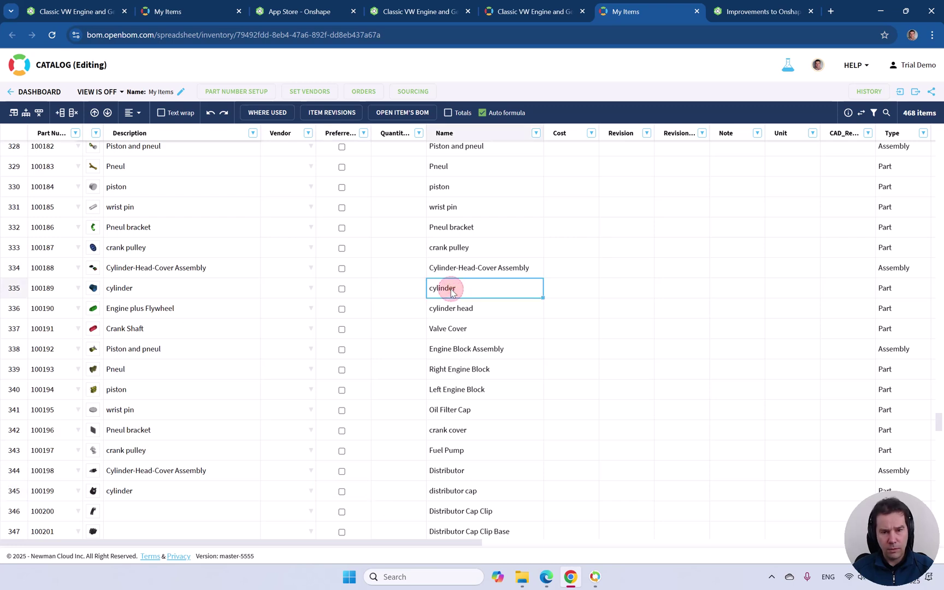
pyautogui.scroll(-10, 447, 360)
pyautogui.scroll(-20, 447, 371)
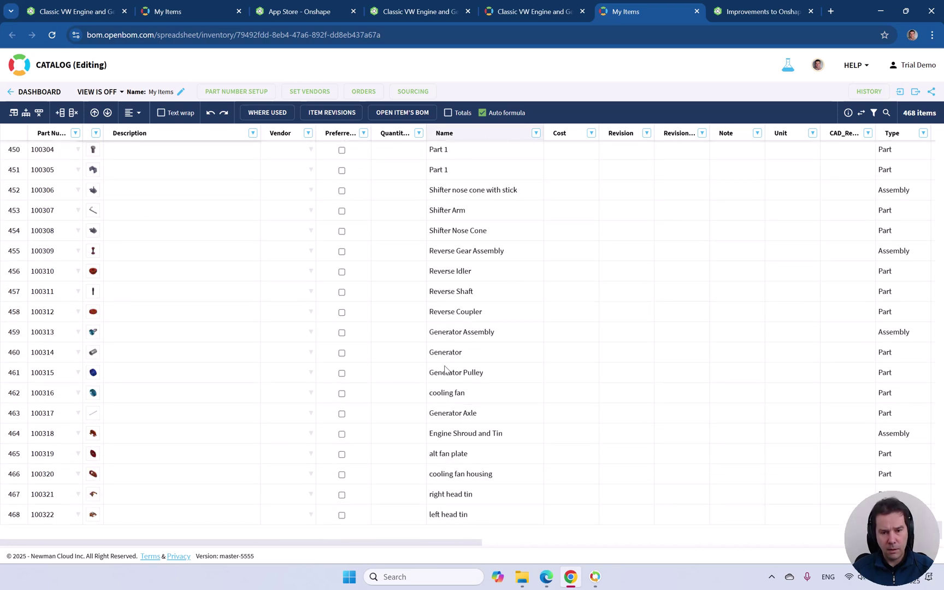
pyautogui.keyDown('shift'); pyautogui.click(454, 515); pyautogui.keyUp('shift')
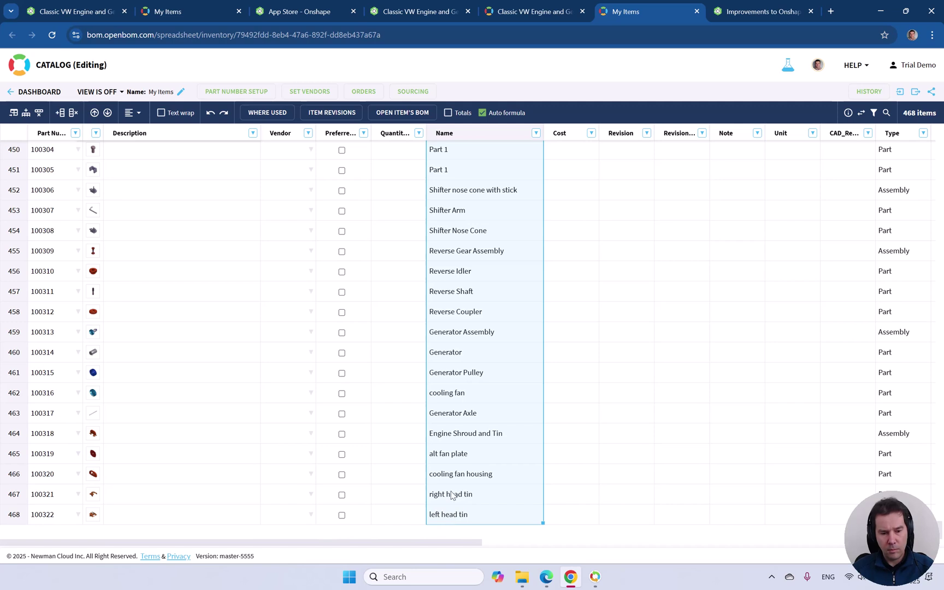
pyautogui.scroll(20, 448, 405)
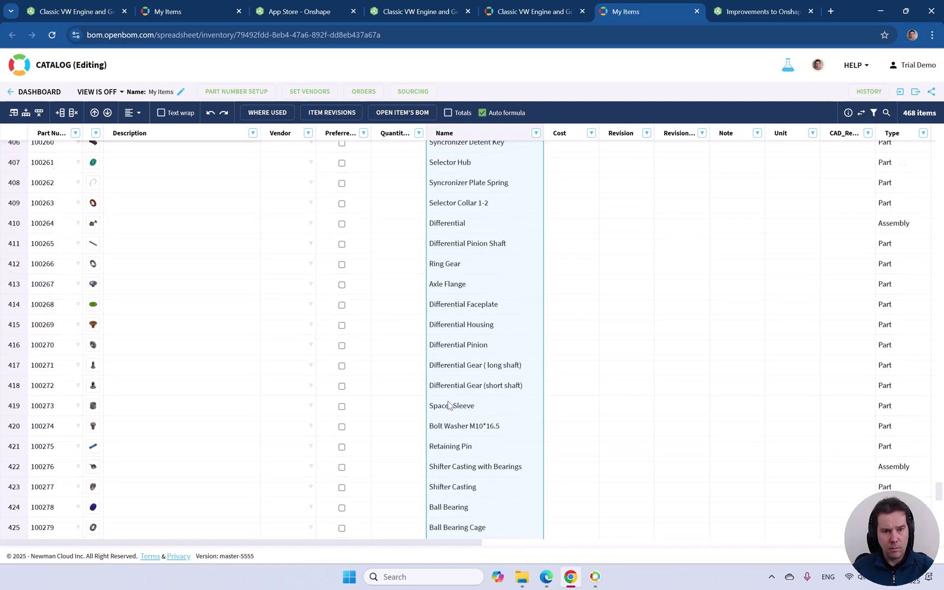
pyautogui.scroll(13, 448, 406)
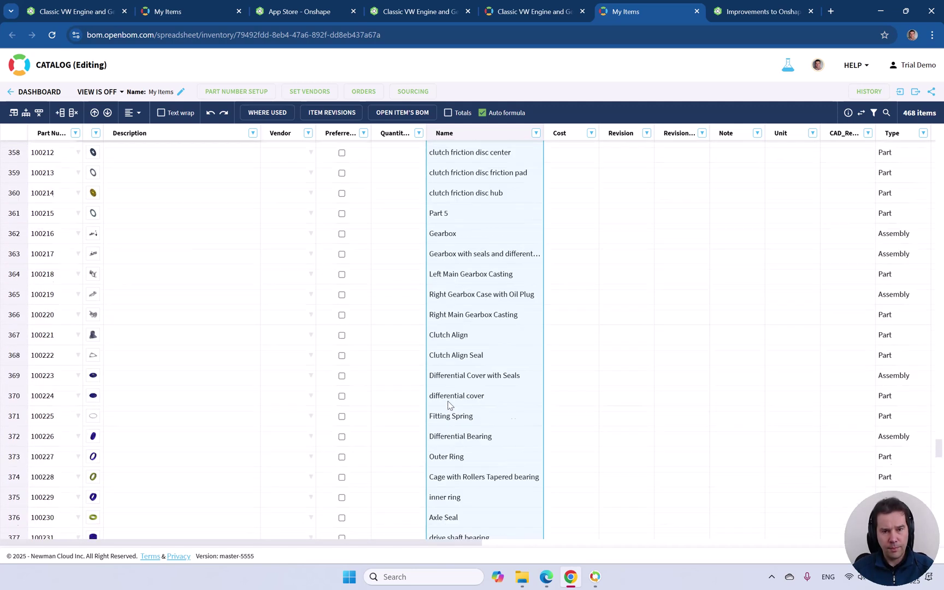
pyautogui.scroll(2, 237, 327)
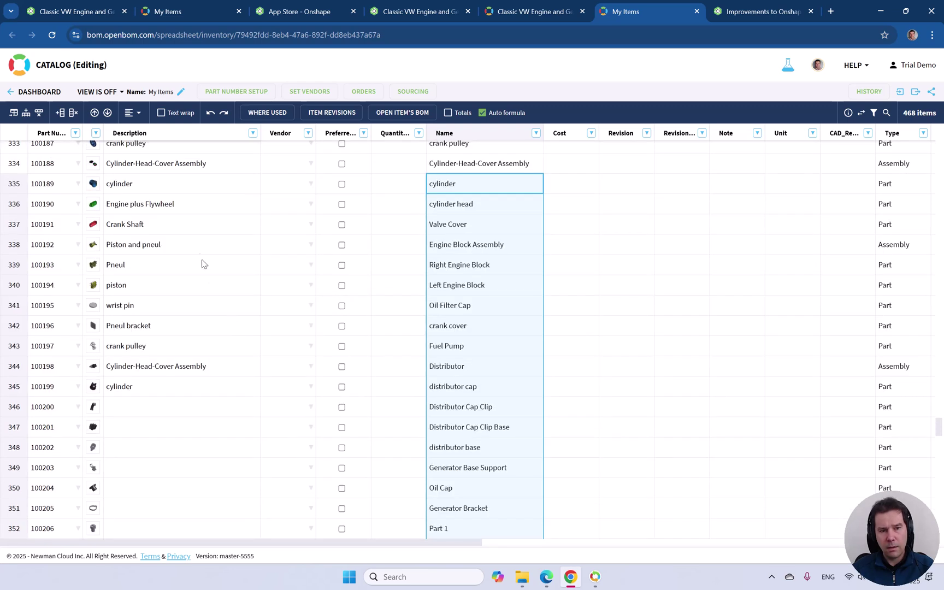
pyautogui.click(178, 186)
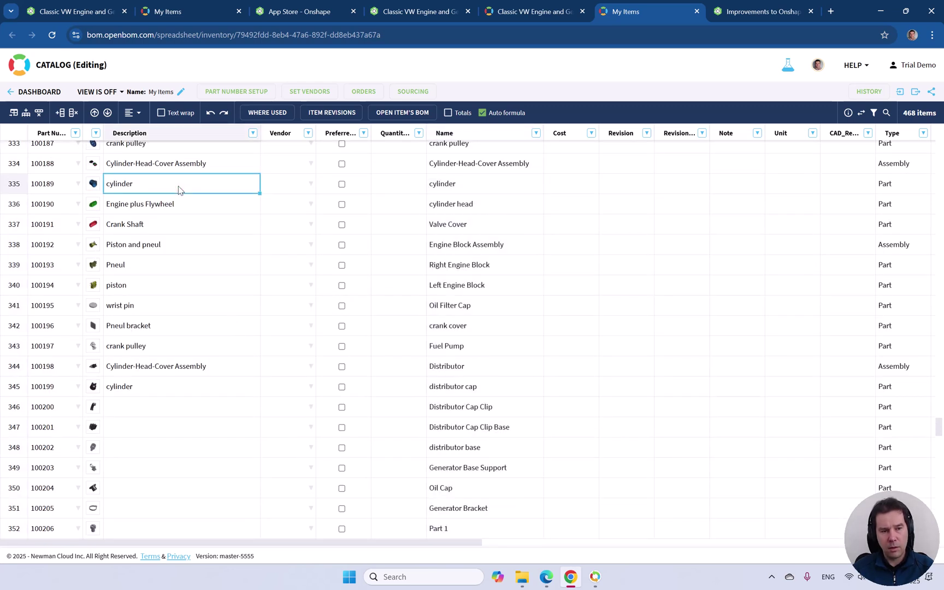
pyautogui.hotkey('ctrl', 'shift', 'Down')
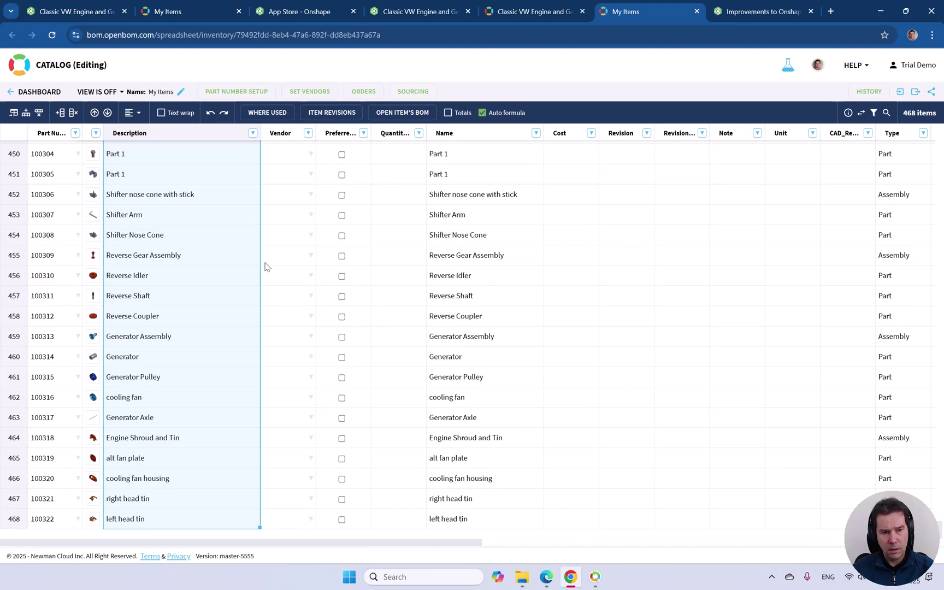
# - Check the filled descriptions, then return to the Classic VW Engine BOM 100179
pyautogui.scroll(20, 315, 292)
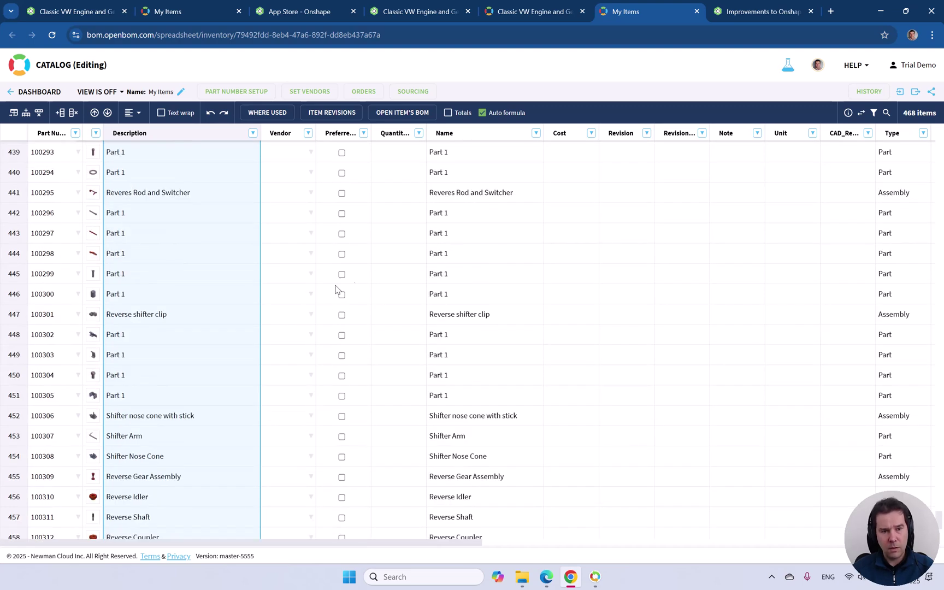
pyautogui.scroll(20, 316, 292)
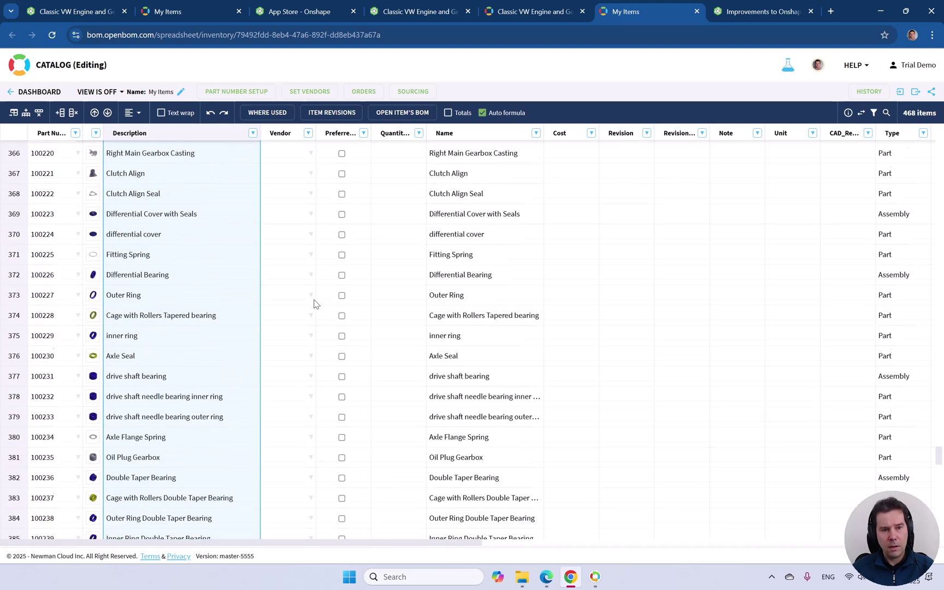
pyautogui.scroll(1, 308, 330)
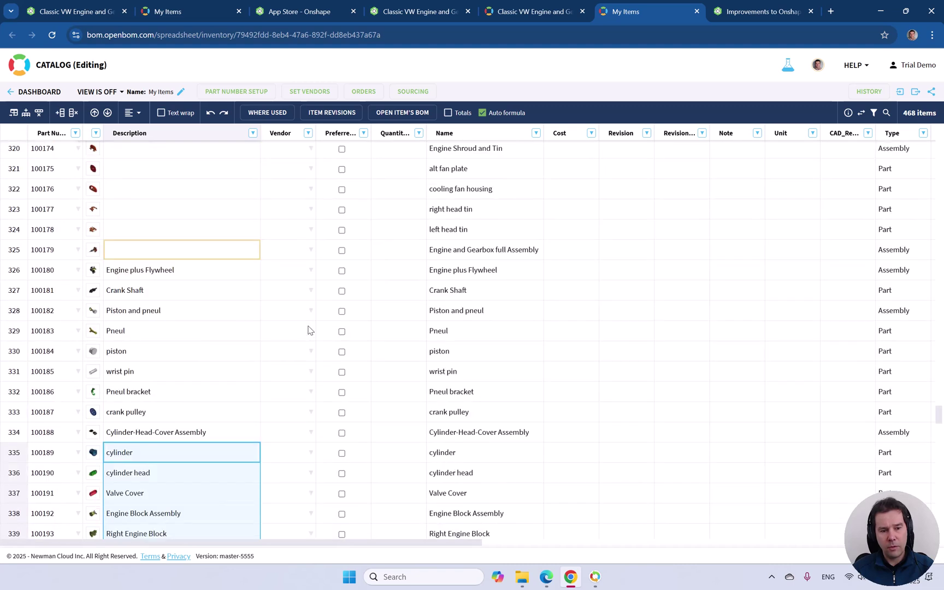
pyautogui.scroll(-2, 308, 329)
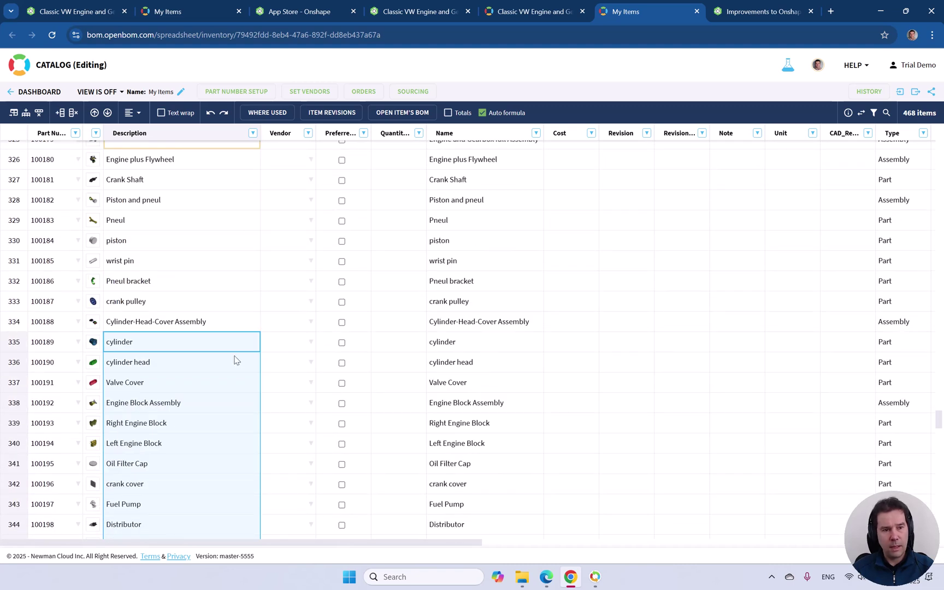
pyautogui.click(288, 341)
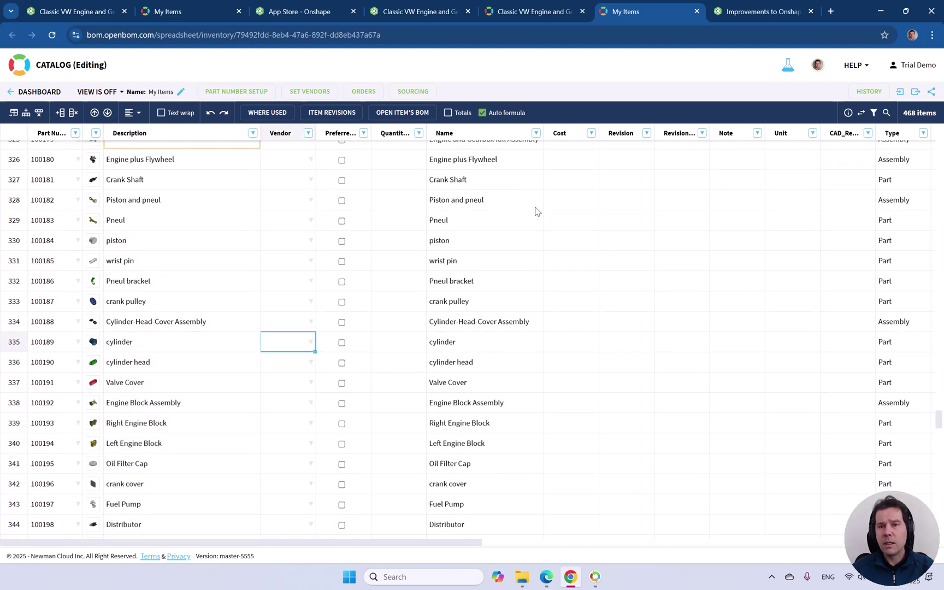
pyautogui.click(530, 12)
# - In the Classic VW Engine BOM, expand rows 1.5 Engine Block Assembly and 1.5.6 Distributor
pyautogui.click(881, 174)
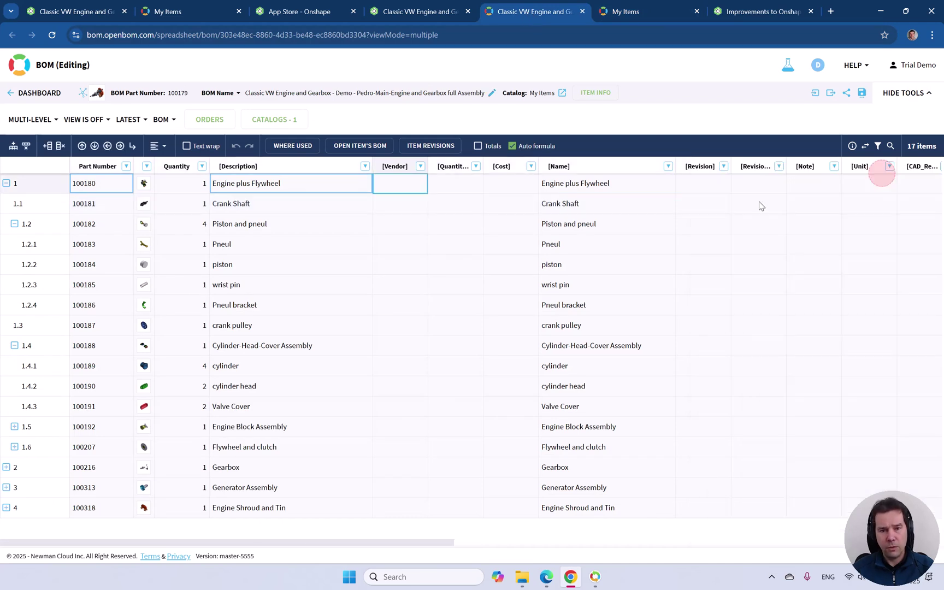
pyautogui.click(414, 346)
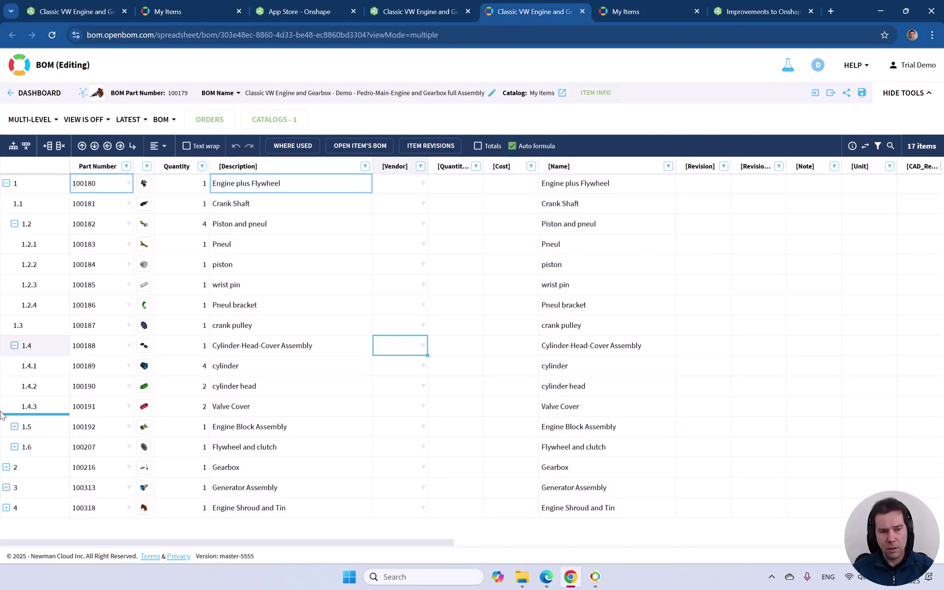
pyautogui.click(14, 426)
pyautogui.scroll(-3, 38, 402)
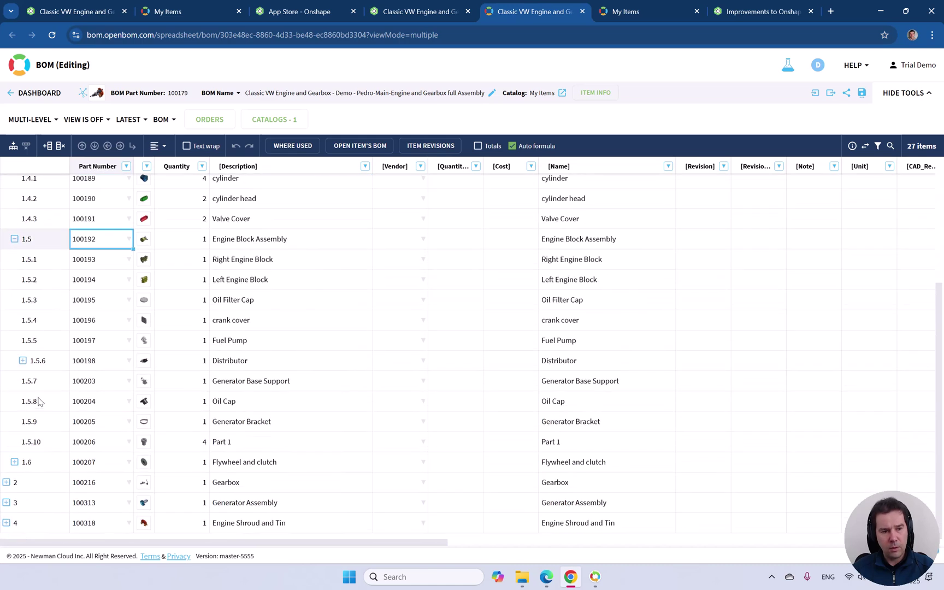
pyautogui.click(22, 362)
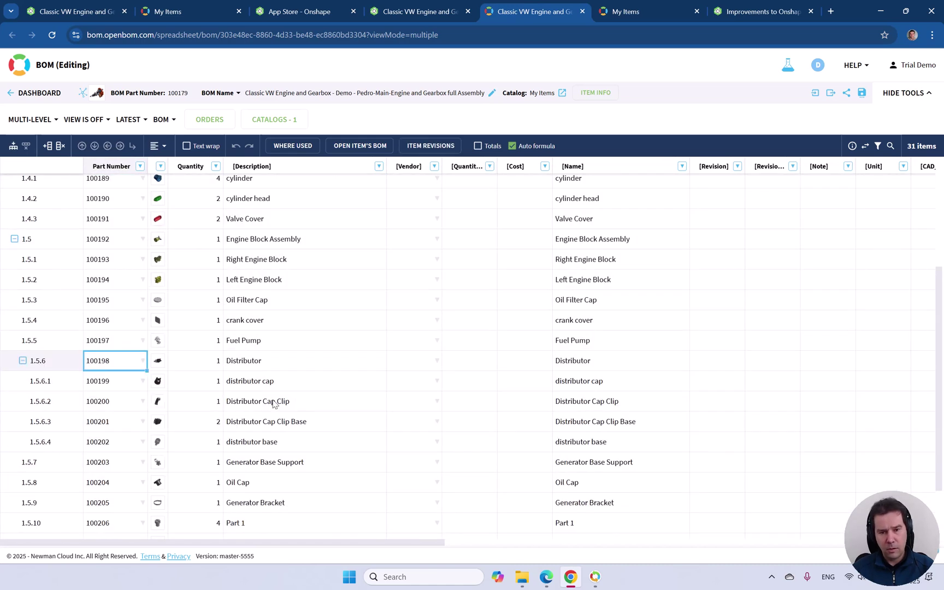
pyautogui.scroll(-1, 284, 389)
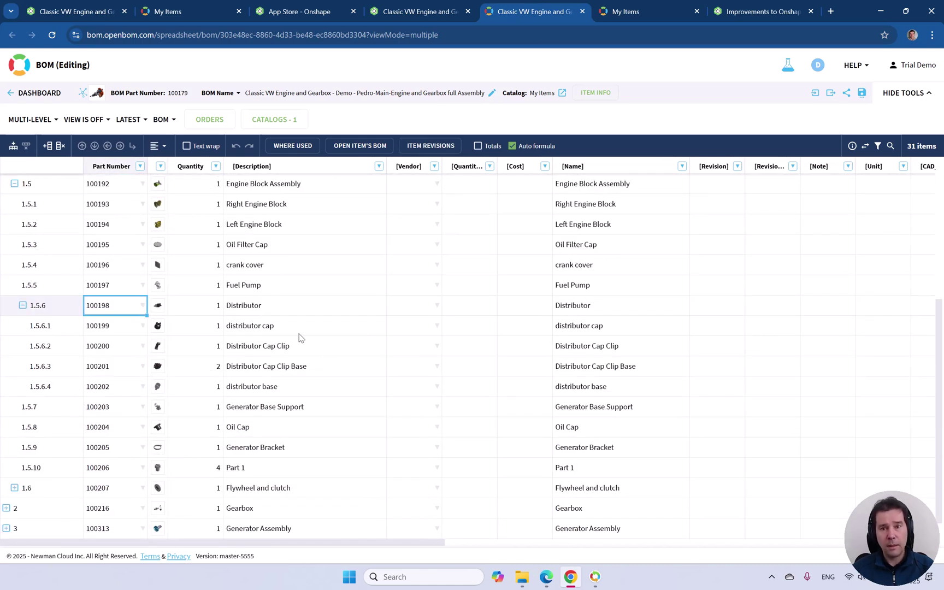
# - Send the OpenBOM properties to the Onshape engine assembly and confirm the completed update
pyautogui.click(426, 16)
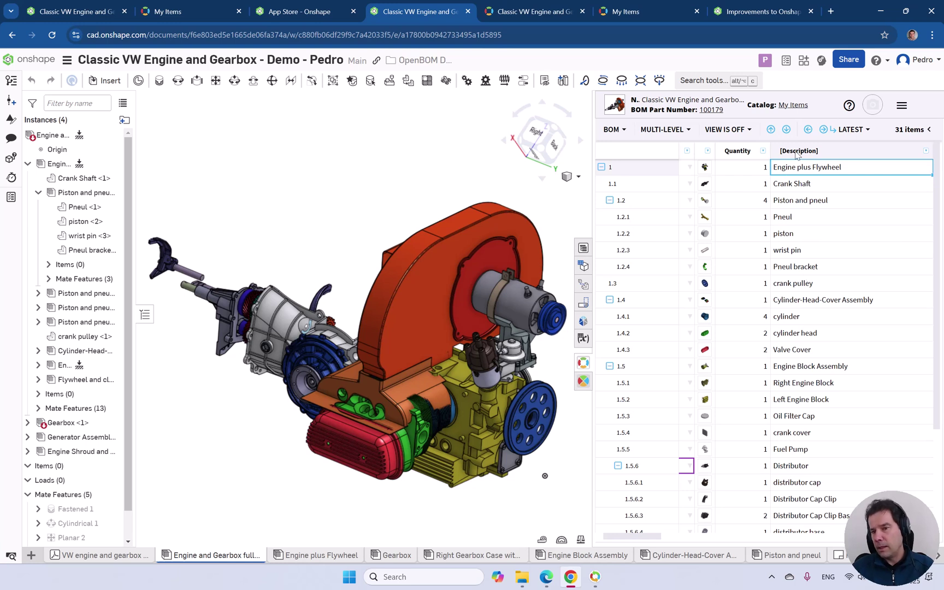
pyautogui.click(902, 106)
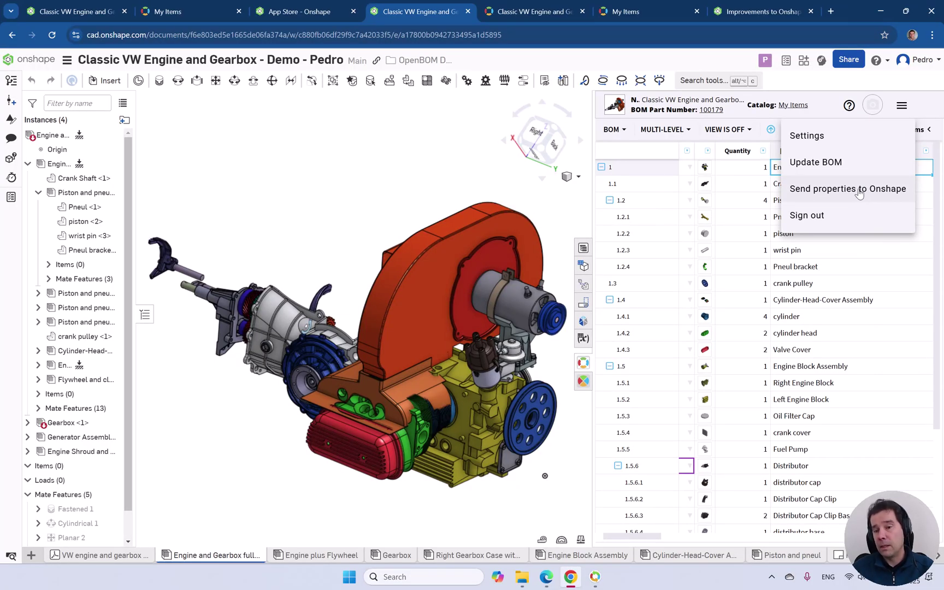
pyautogui.click(859, 189)
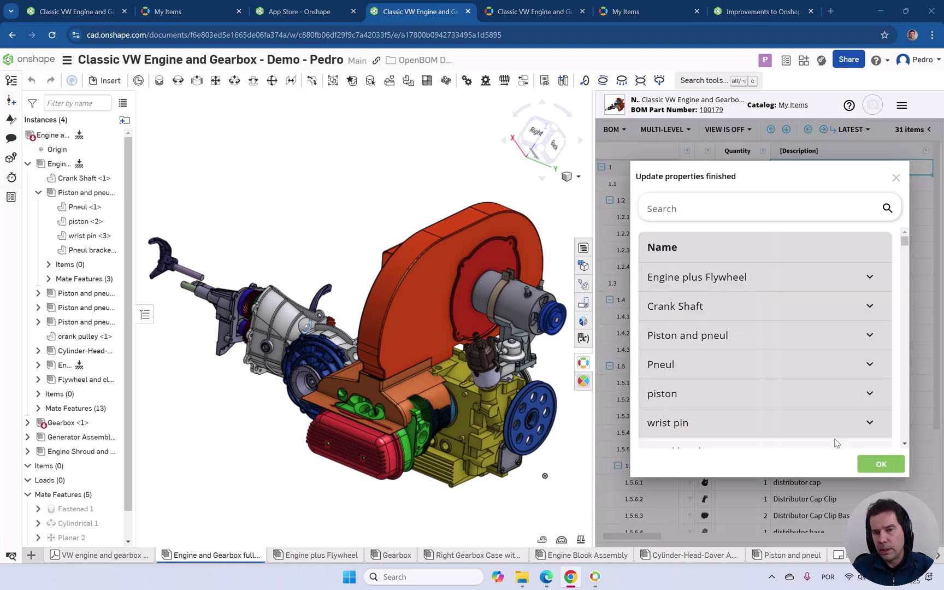
pyautogui.click(880, 464)
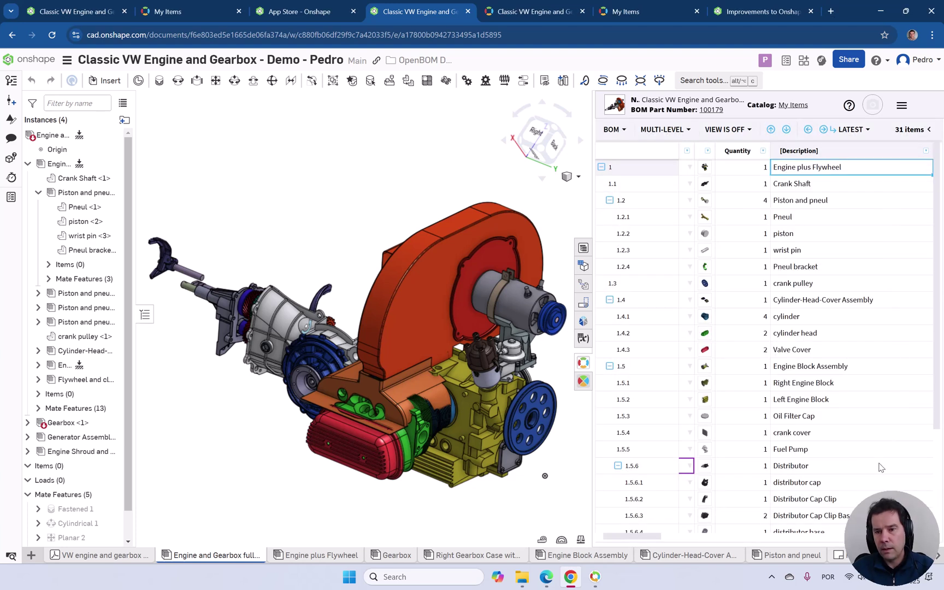
pyautogui.click(427, 304)
pyautogui.rightClick(447, 266)
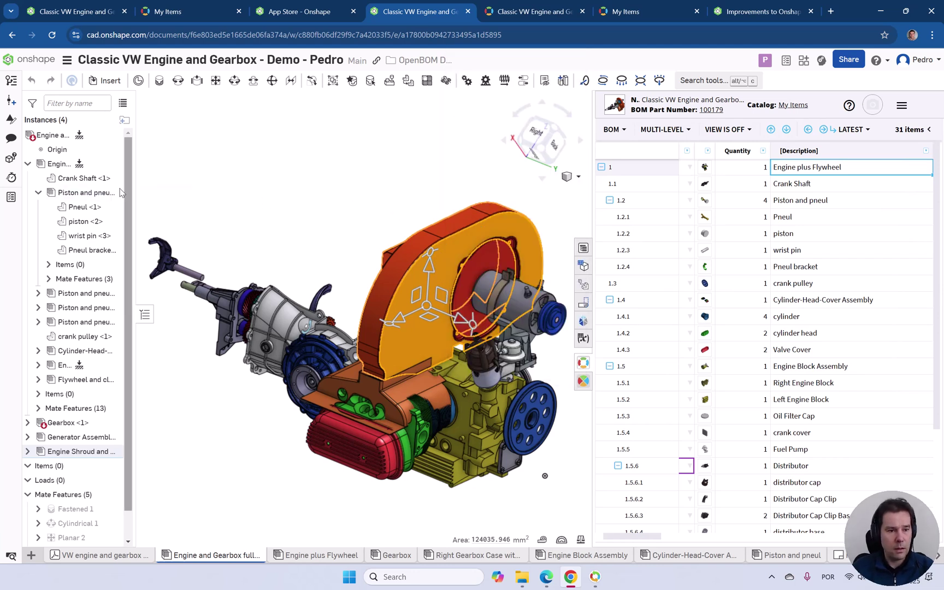
pyautogui.rightClick(56, 165)
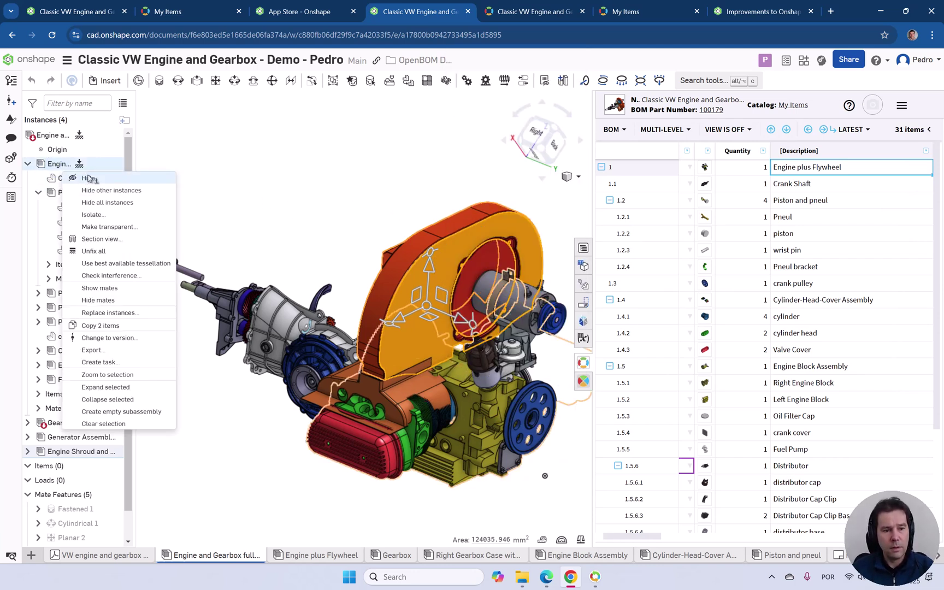
pyautogui.click(231, 174)
pyautogui.click(236, 173)
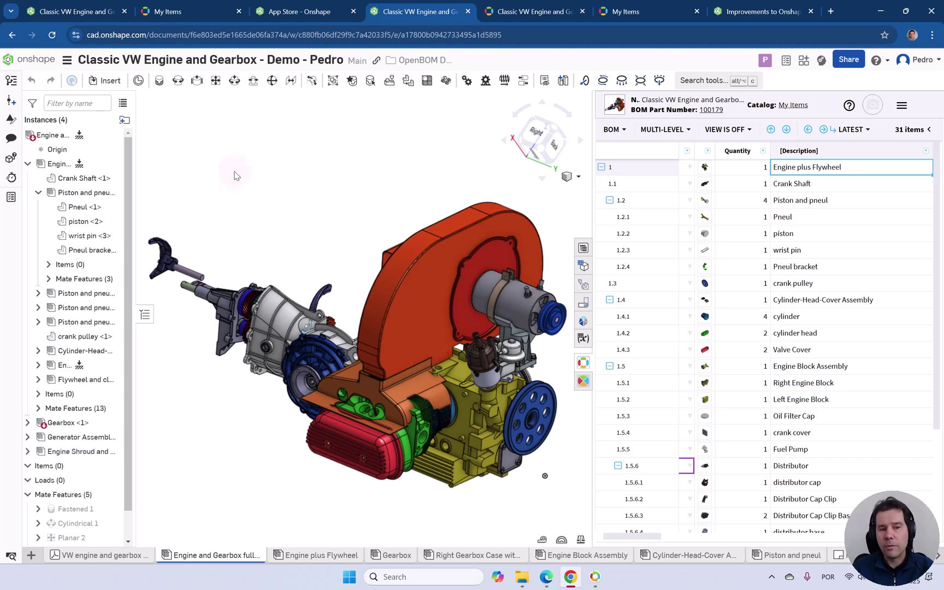
pyautogui.rightClick(61, 164)
pyautogui.click(131, 53)
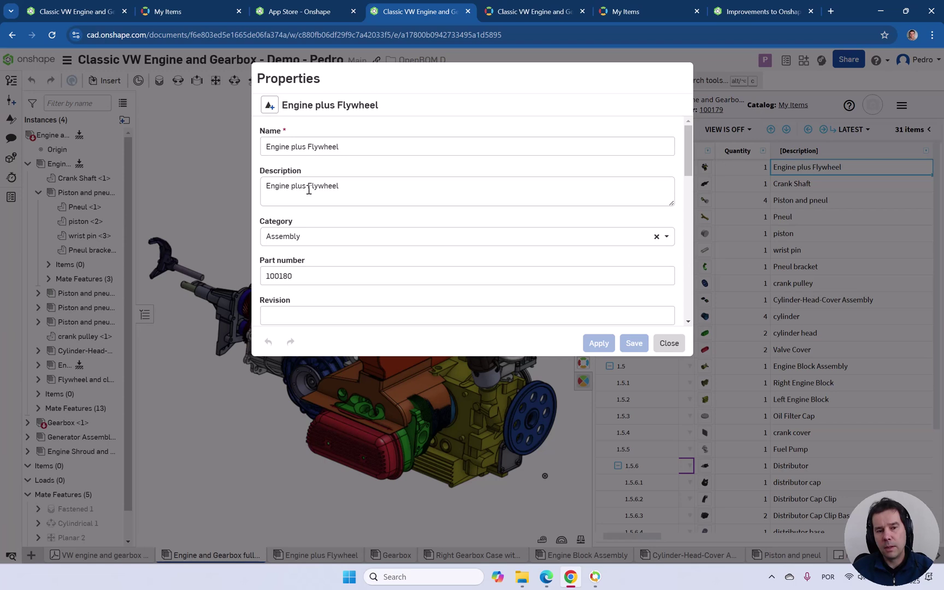
pyautogui.click(305, 275)
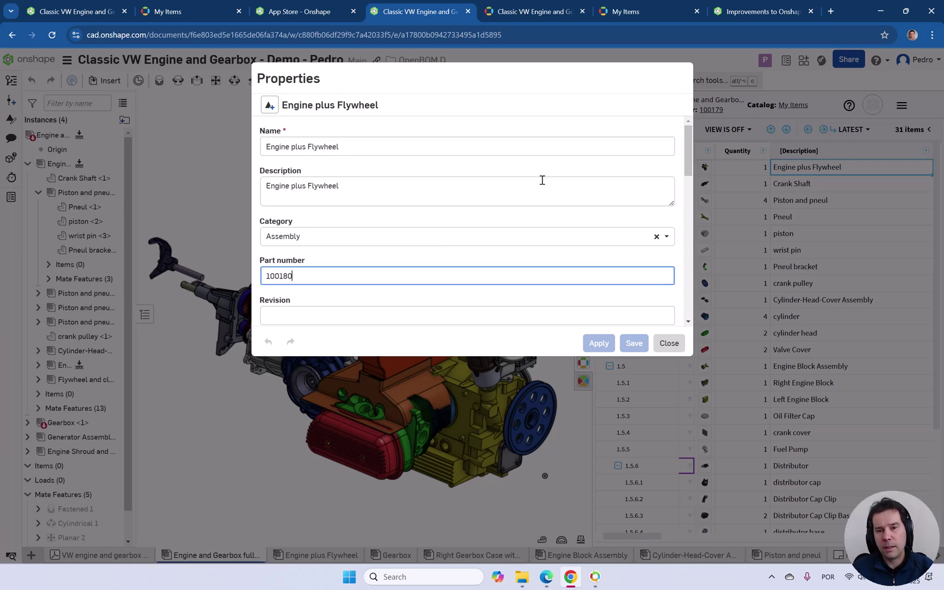
pyautogui.click(668, 343)
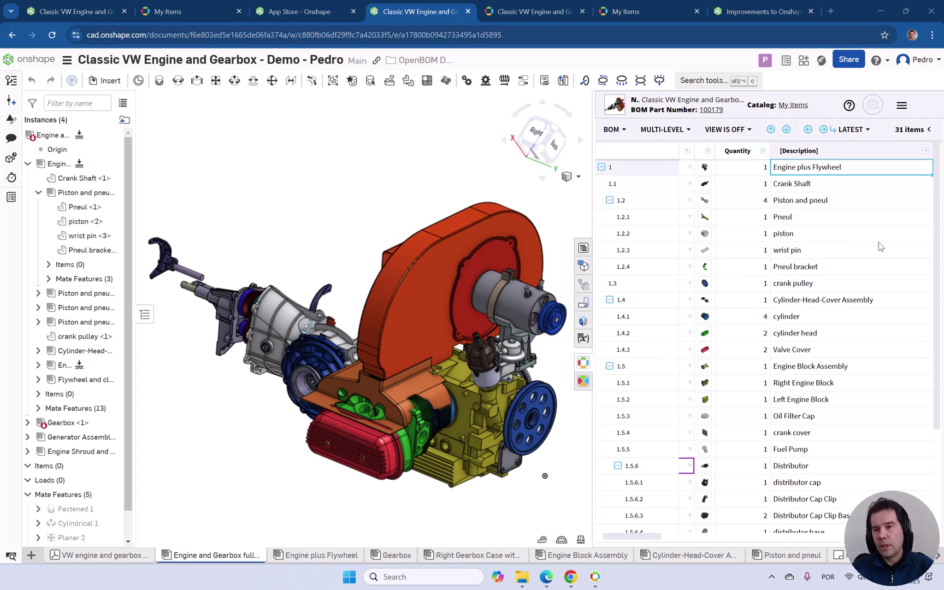
# - In OpenBOM Global Settings, enable STEP for parts only and DXF for sheet metal, then save
pyautogui.click(902, 105)
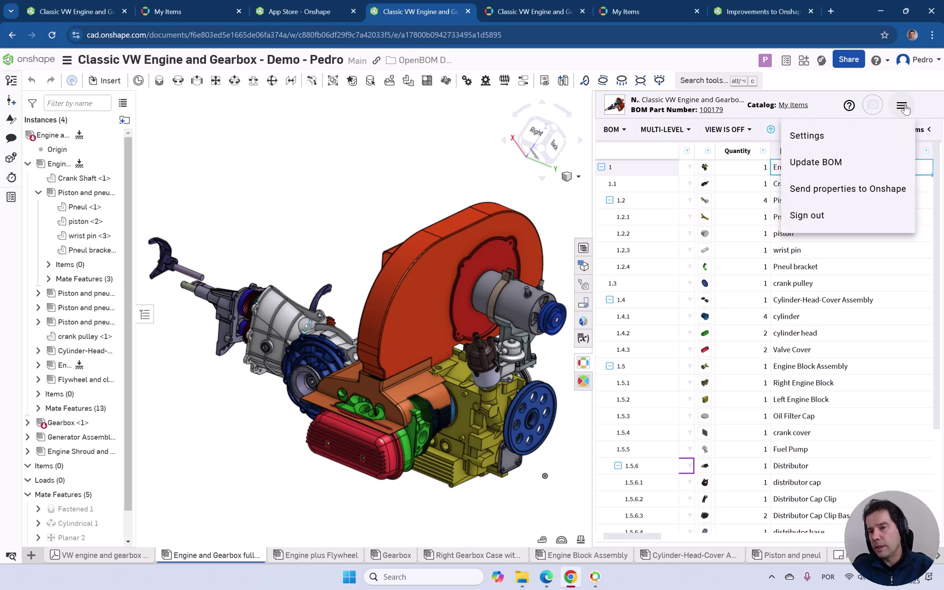
pyautogui.click(832, 140)
pyautogui.click(701, 250)
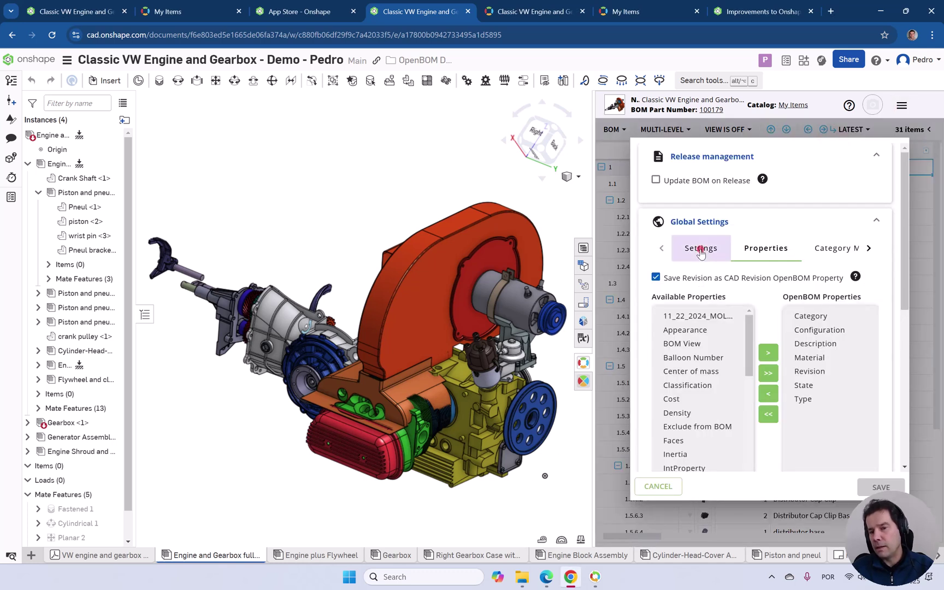
pyautogui.scroll(-2, 770, 404)
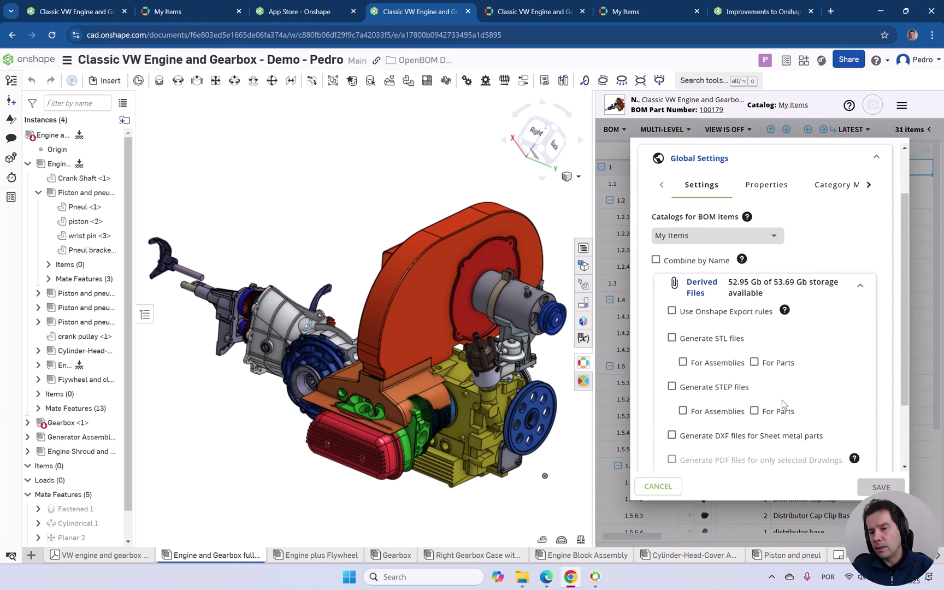
pyautogui.click(672, 339)
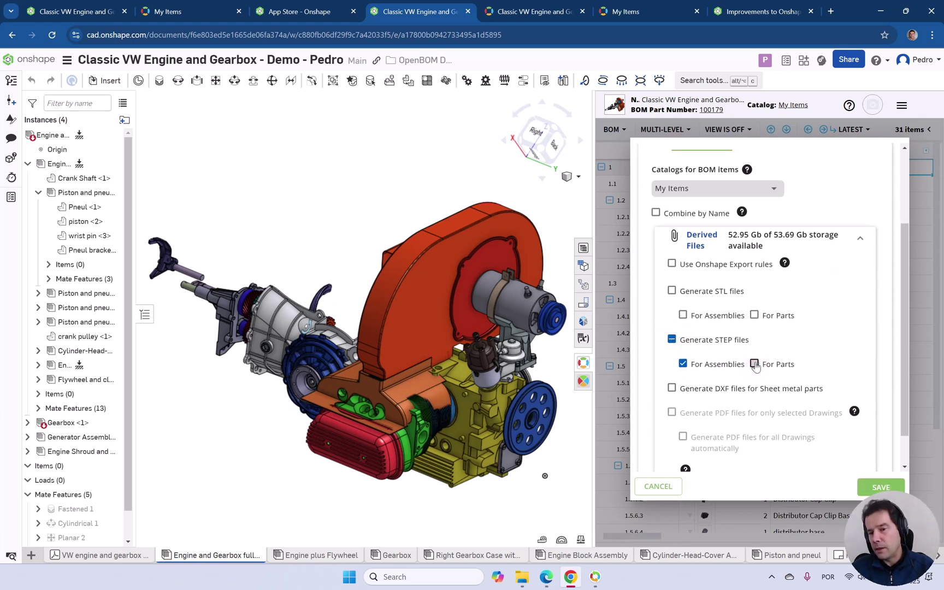
pyautogui.click(713, 365)
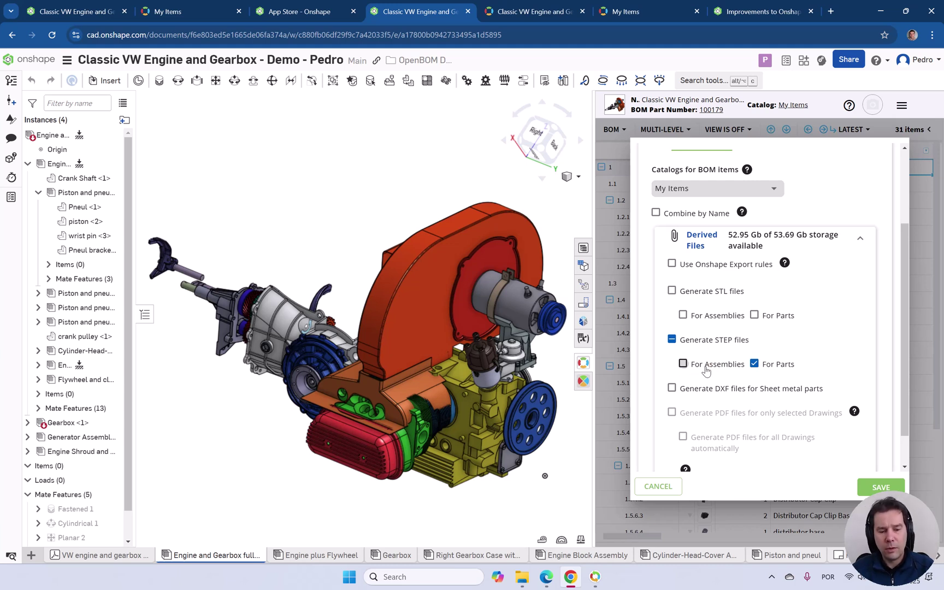
pyautogui.scroll(-1, 707, 369)
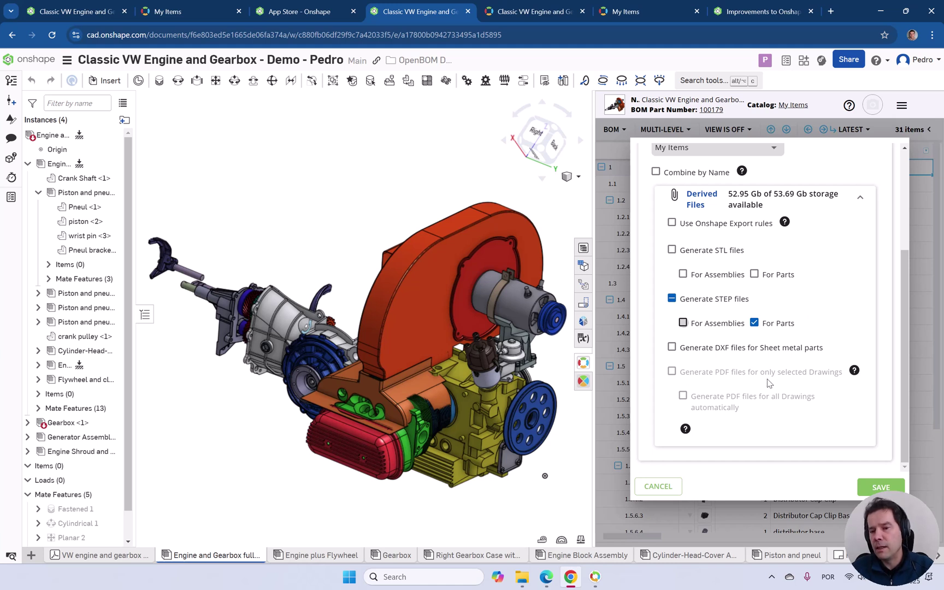
pyautogui.click(682, 348)
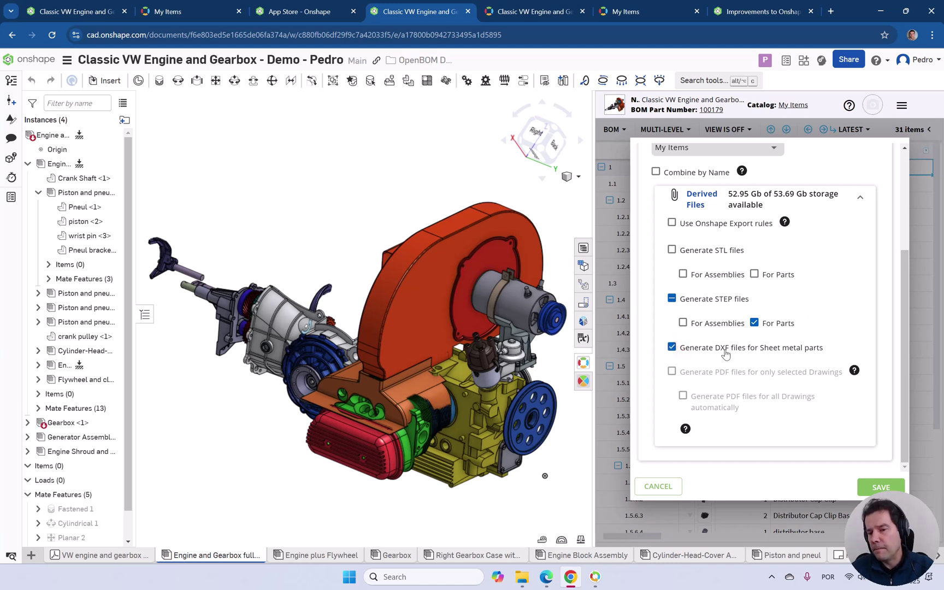
pyautogui.moveTo(856, 376)
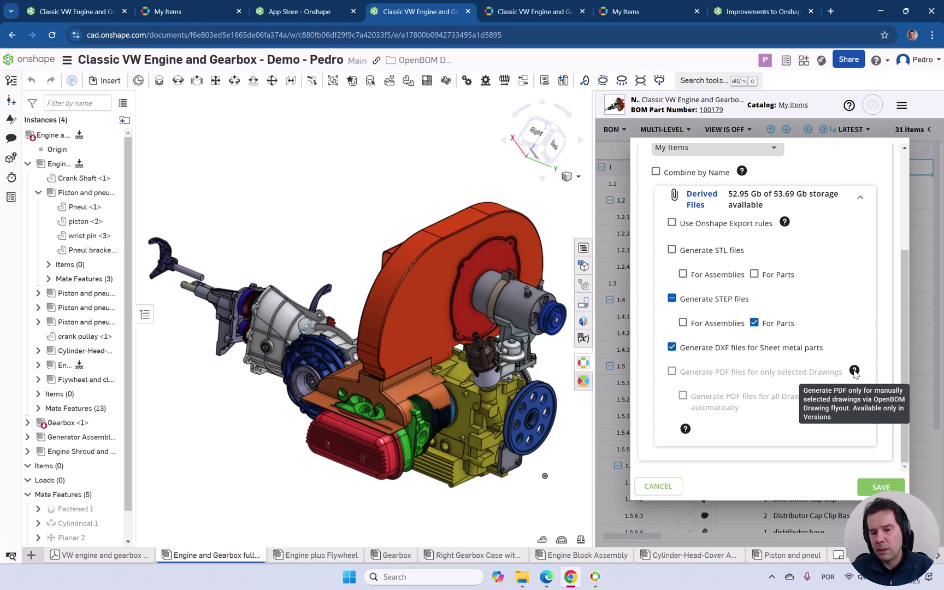
pyautogui.click(867, 488)
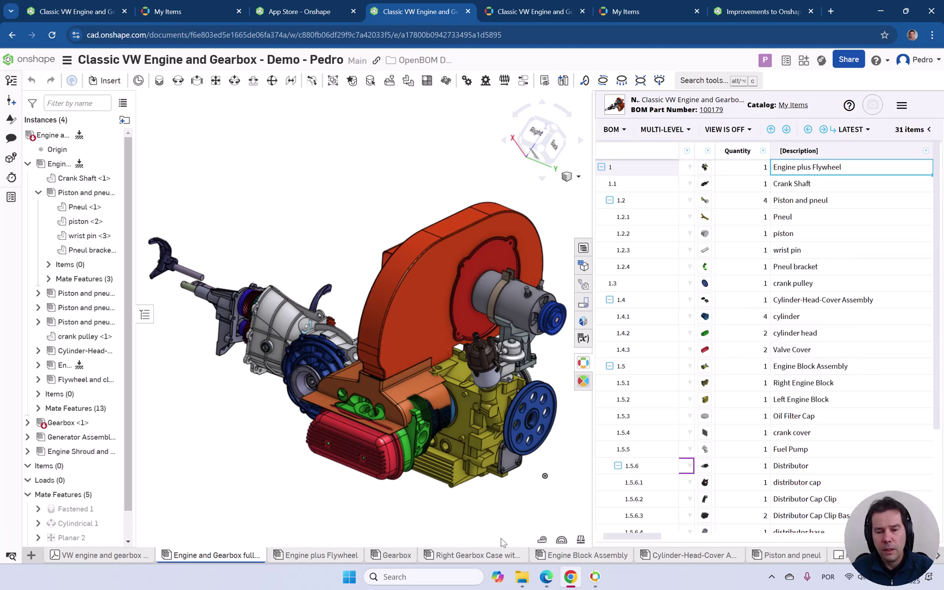
# - From the Piston and pneul document's history, create a new version and open V1 view-only
pyautogui.click(782, 558)
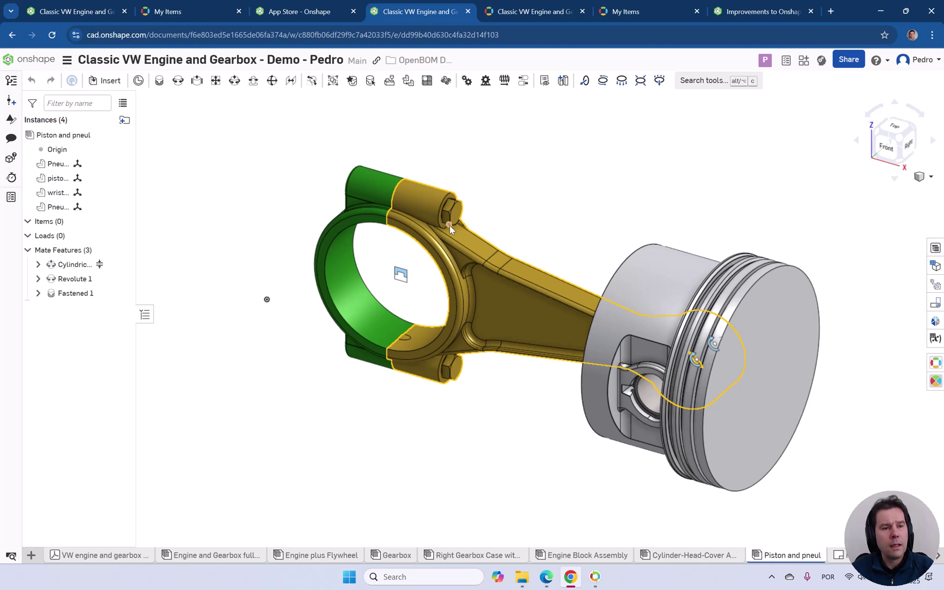
pyautogui.click(11, 81)
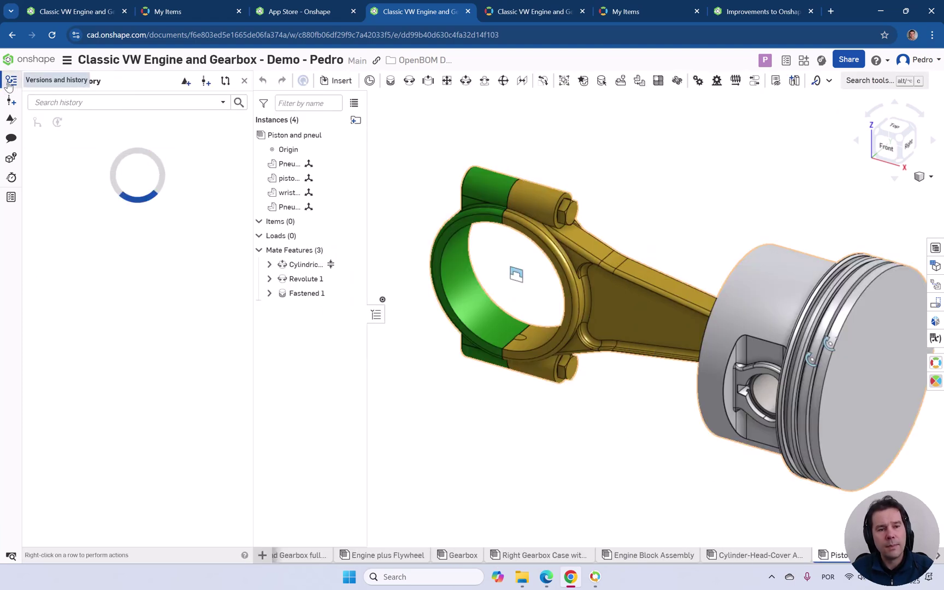
pyautogui.click(127, 170)
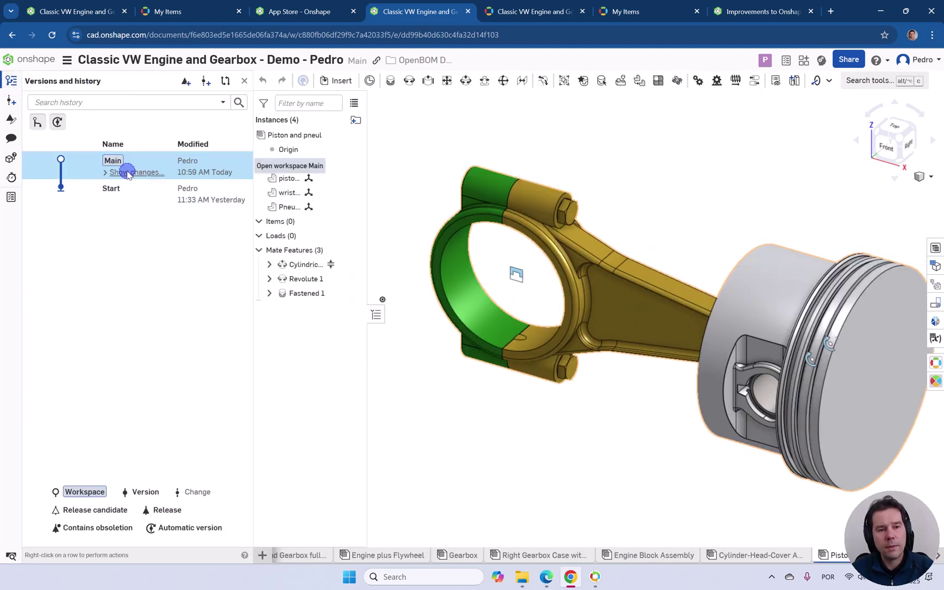
pyautogui.click(151, 164)
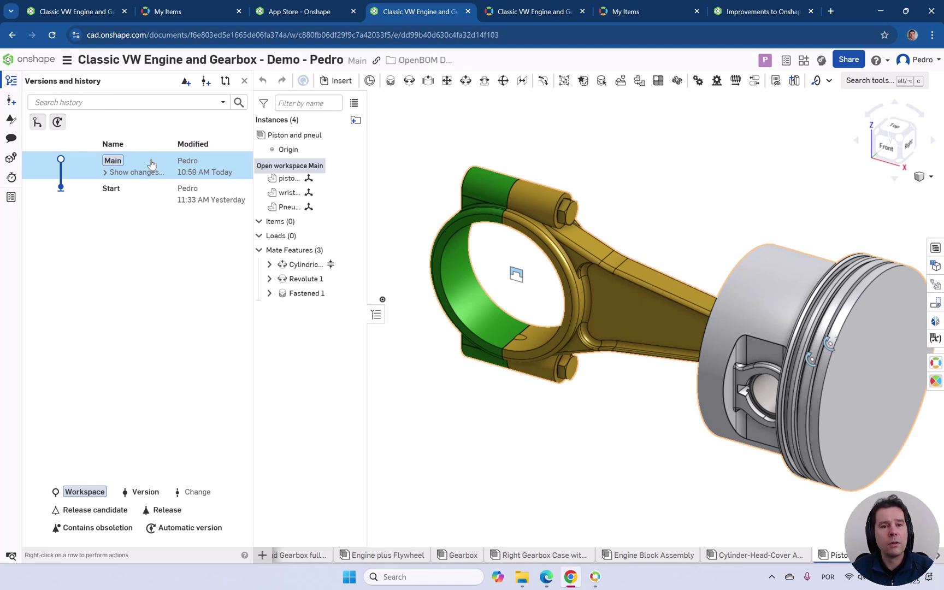
pyautogui.click(205, 85)
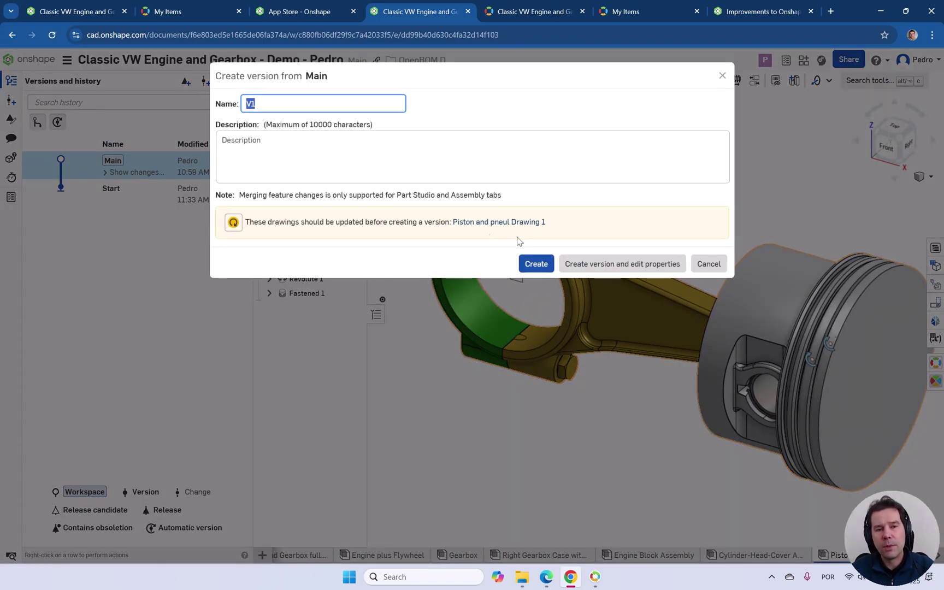
pyautogui.click(536, 264)
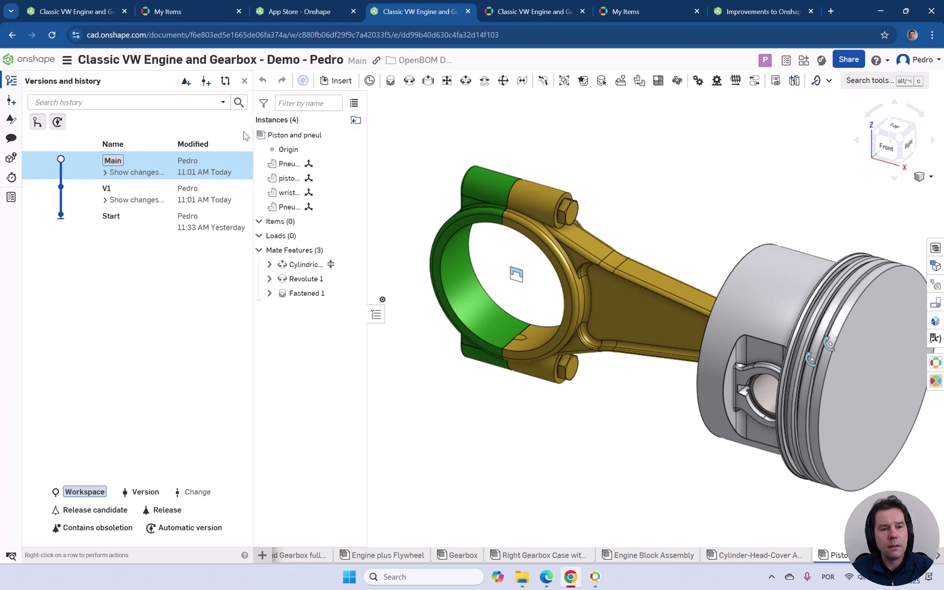
pyautogui.click(144, 191)
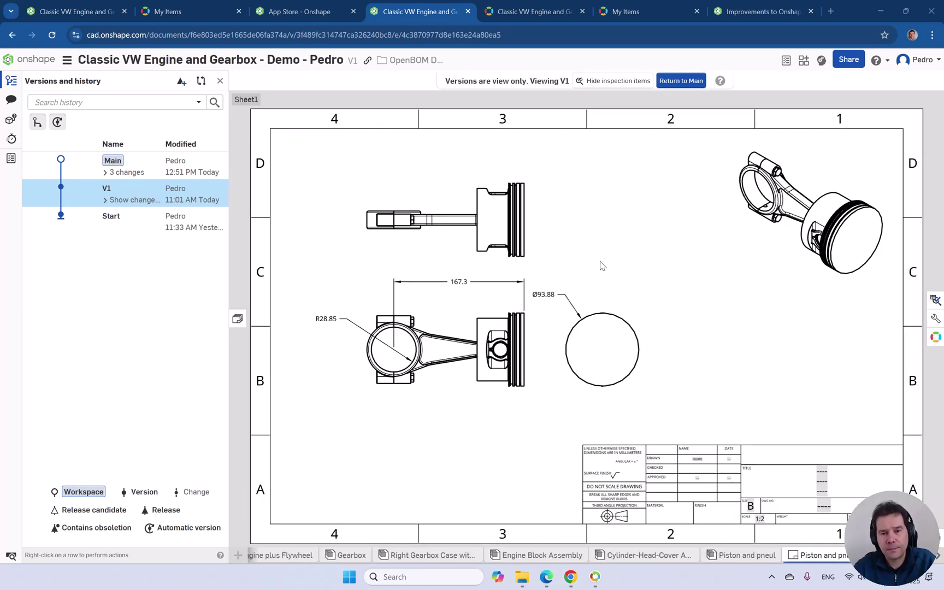
# - Return to Main and prepare Multi Level BOM data for the piston assembly via OpenBOM's Insert BOM table
pyautogui.click(139, 167)
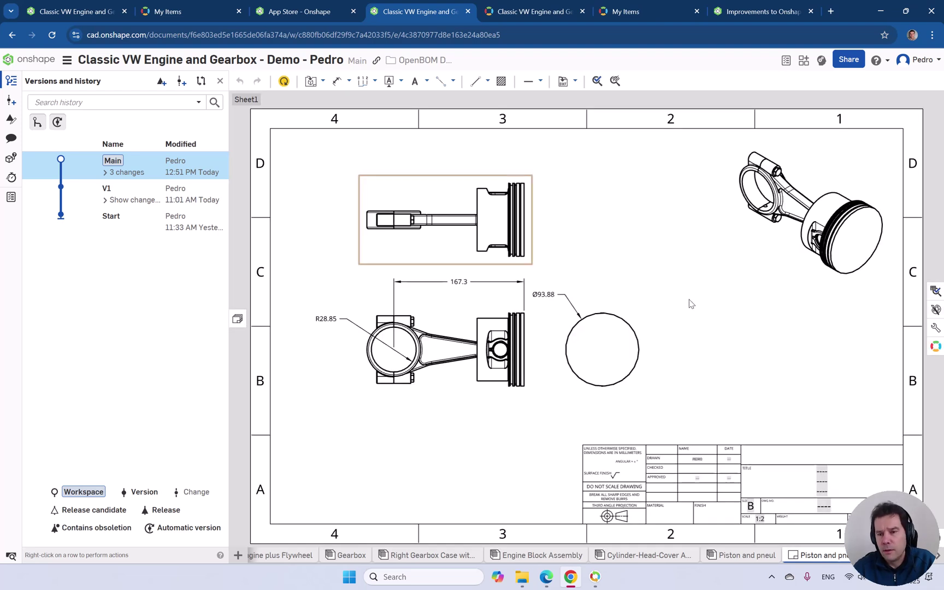
pyautogui.click(936, 346)
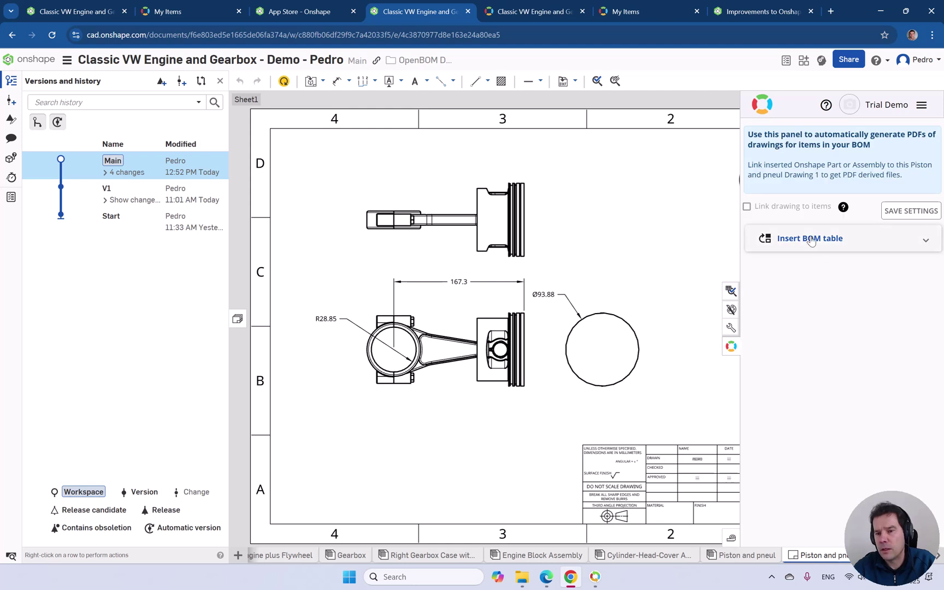
pyautogui.click(812, 240)
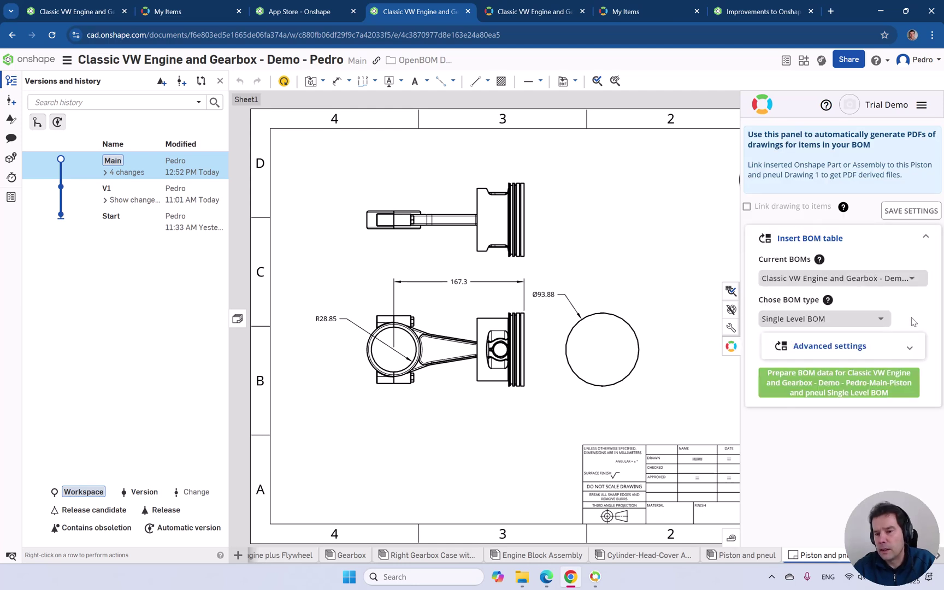
pyautogui.click(881, 320)
pyautogui.click(813, 379)
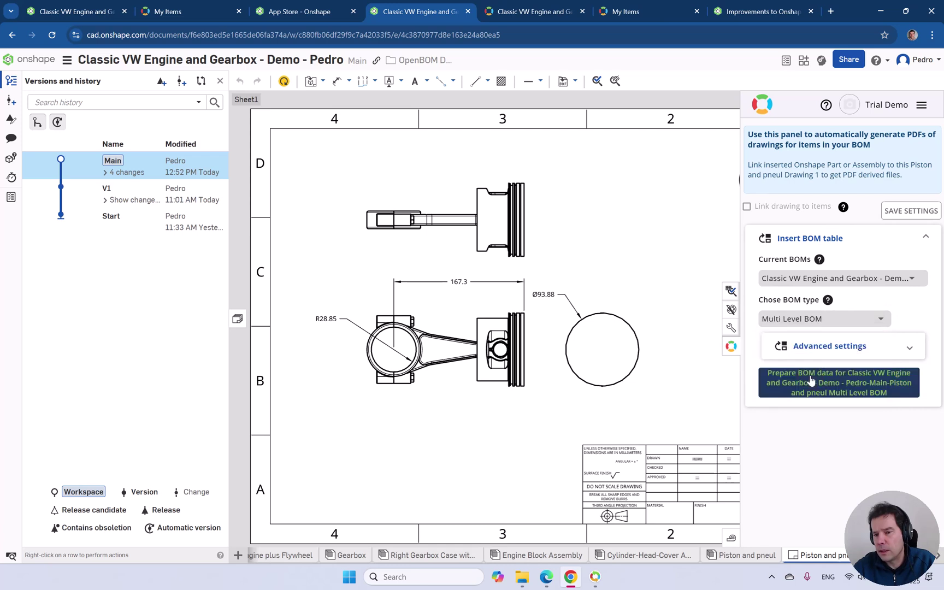
pyautogui.click(842, 386)
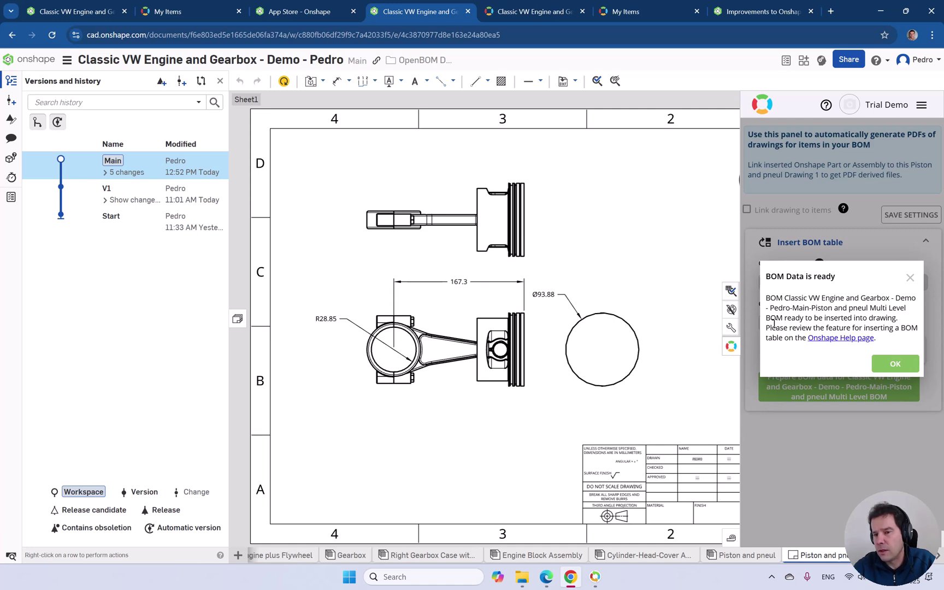
pyautogui.click(895, 363)
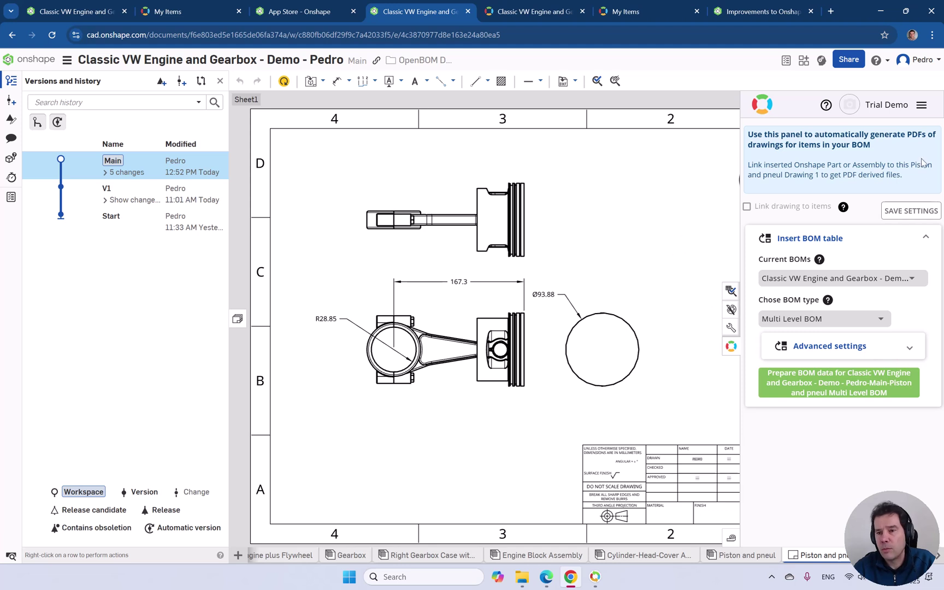
pyautogui.click(688, 255)
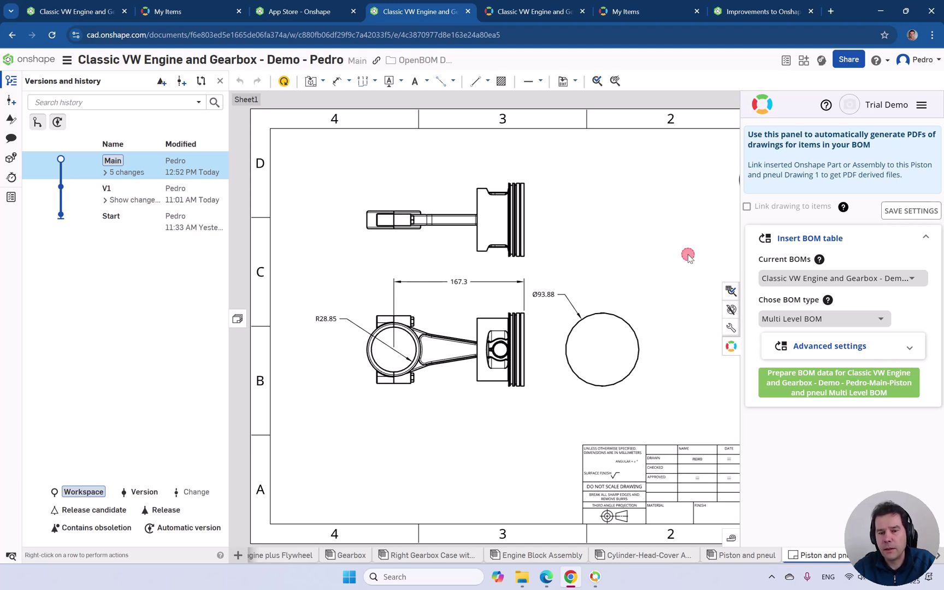
# - Insert the prepared JSON BOM table, parts 100183–100186, above the piston drawing's title block
pyautogui.click(220, 81)
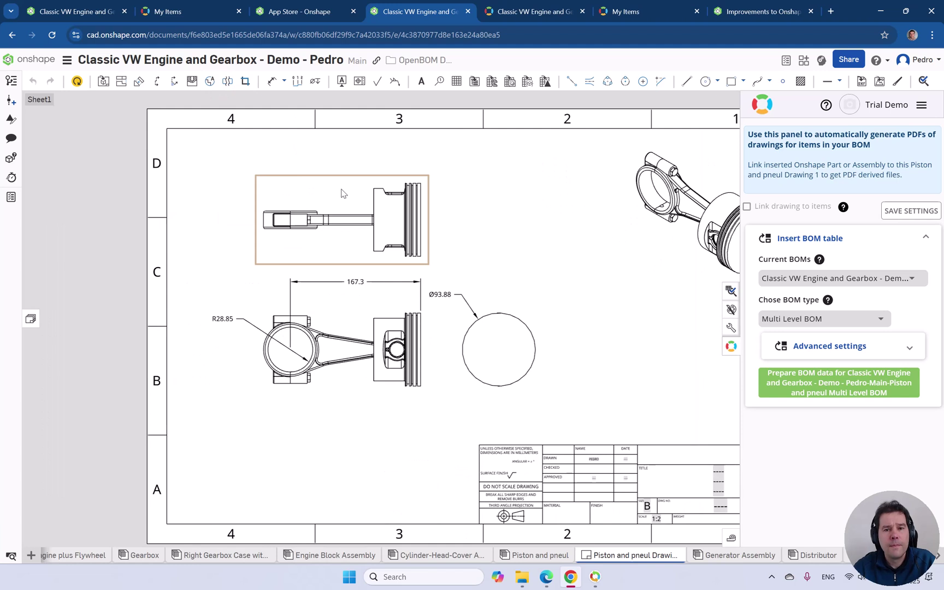
pyautogui.click(475, 82)
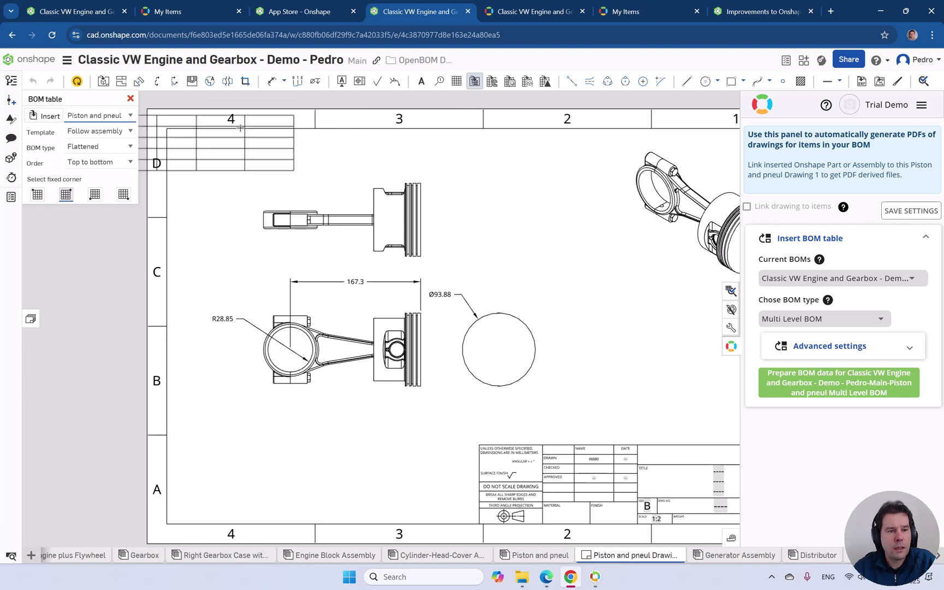
pyautogui.click(46, 116)
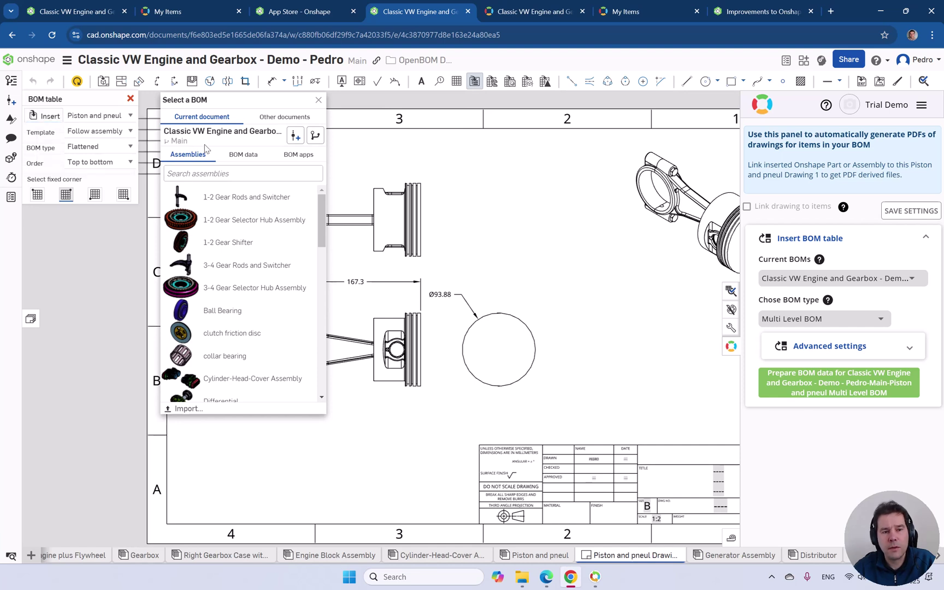
pyautogui.click(247, 157)
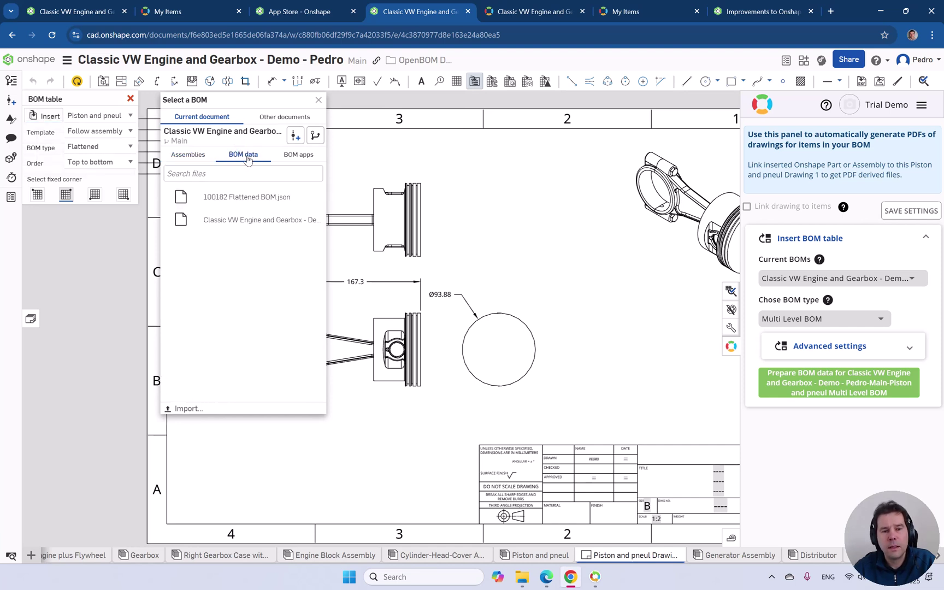
pyautogui.click(242, 220)
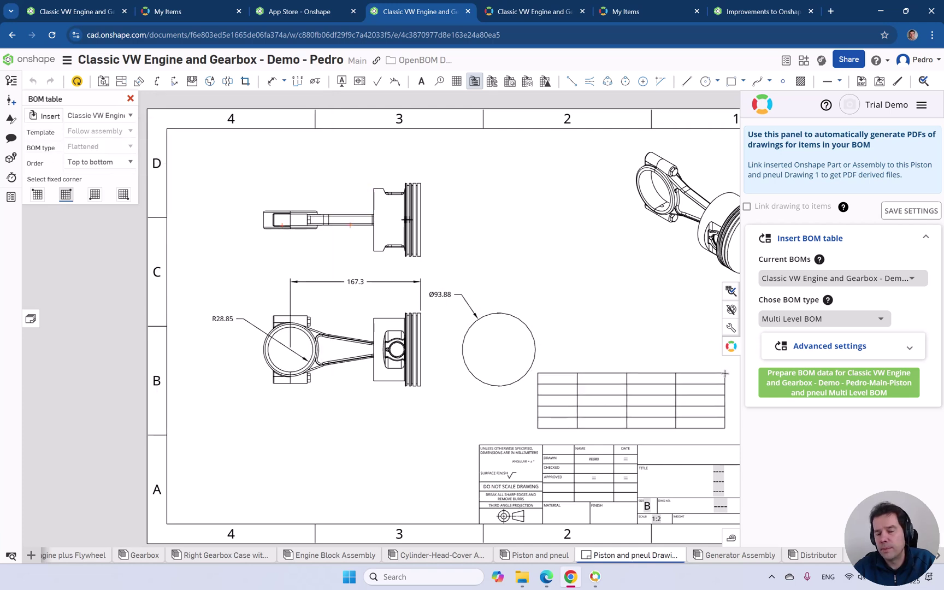
pyautogui.click(723, 373)
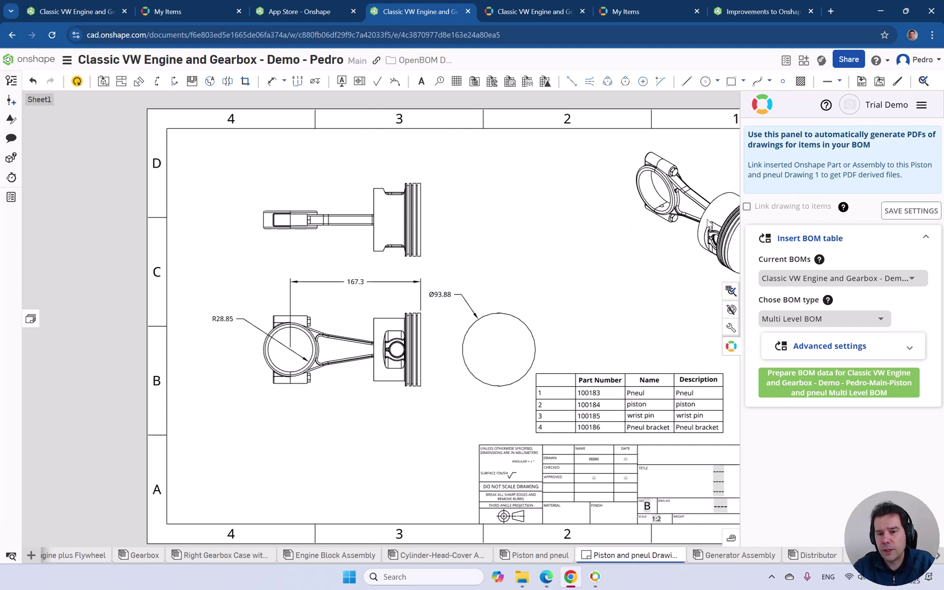
# - Create version V2 from Main, then return to the Piston and pneul assembly
pyautogui.click(11, 80)
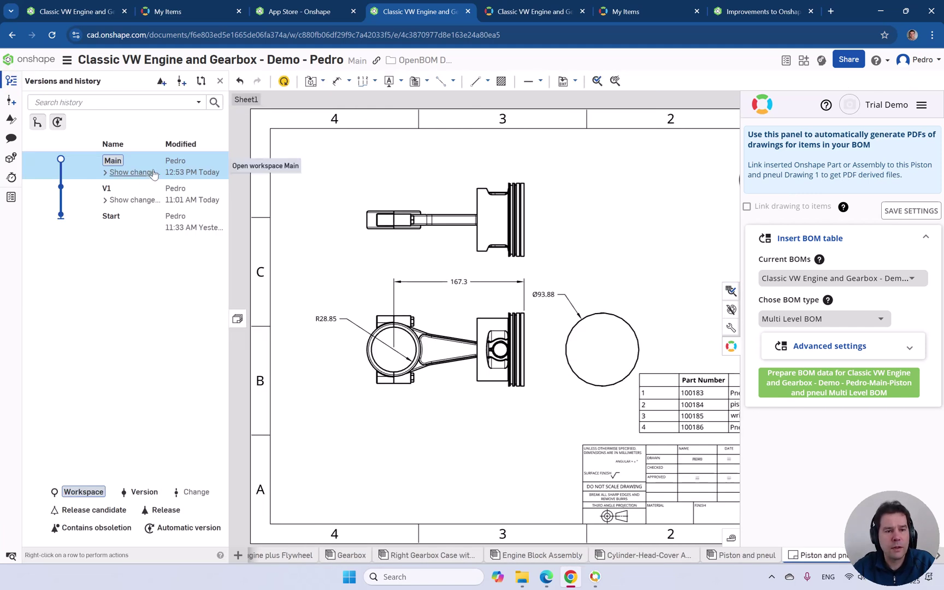
pyautogui.click(181, 82)
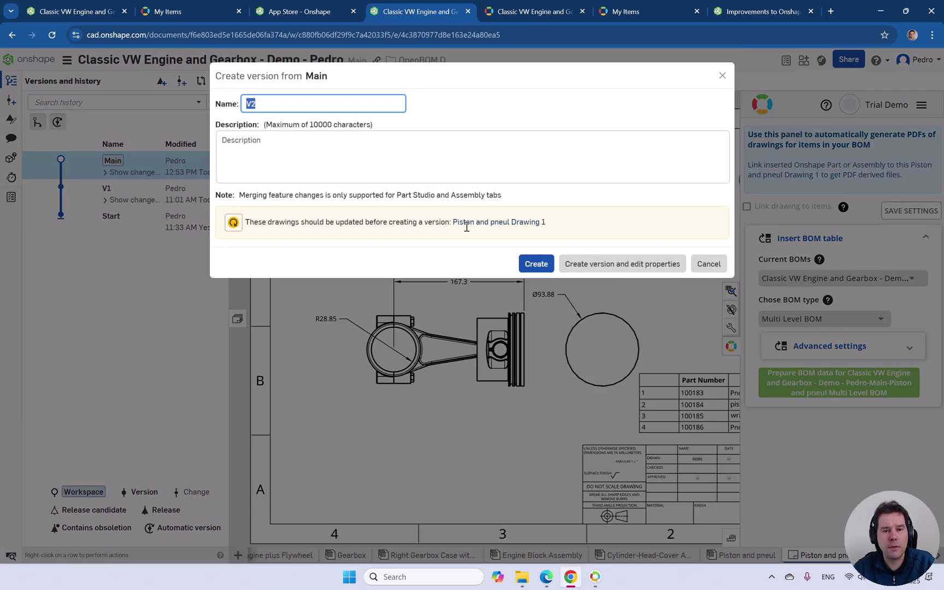
pyautogui.click(537, 265)
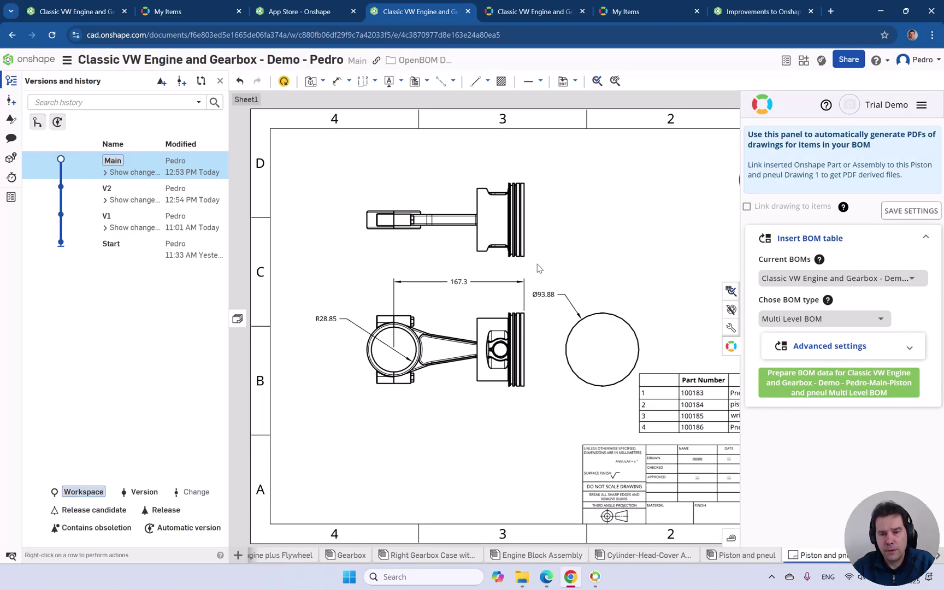
pyautogui.click(741, 557)
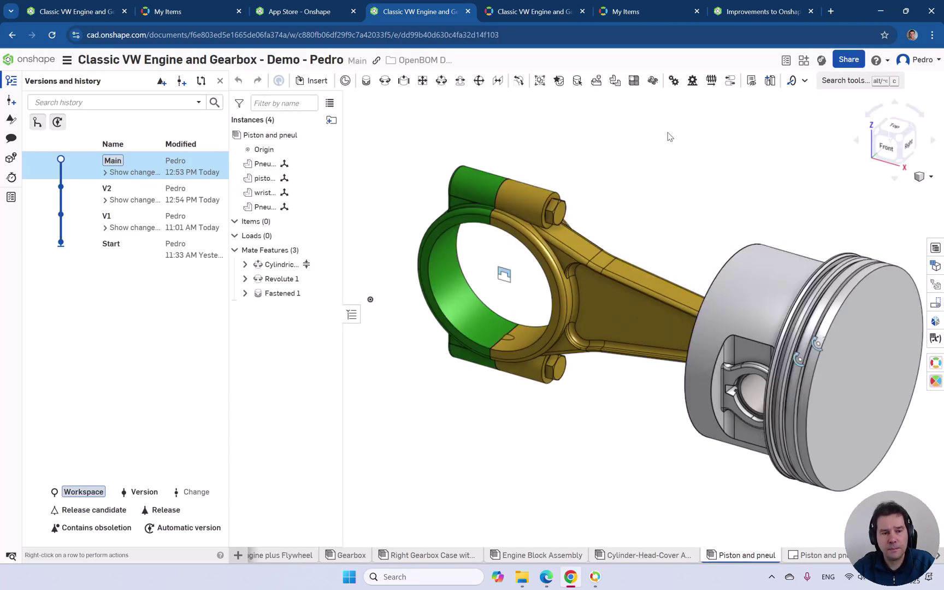
# - Open assembly version V2, update its OpenBOM BOM, and open BOM 100182 in OpenBOM
pyautogui.click(131, 193)
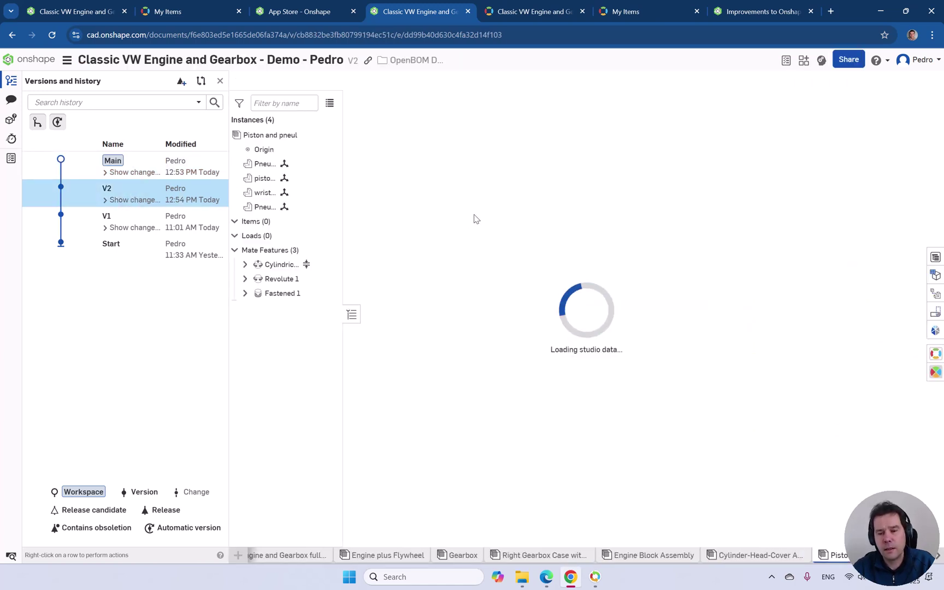
pyautogui.click(936, 363)
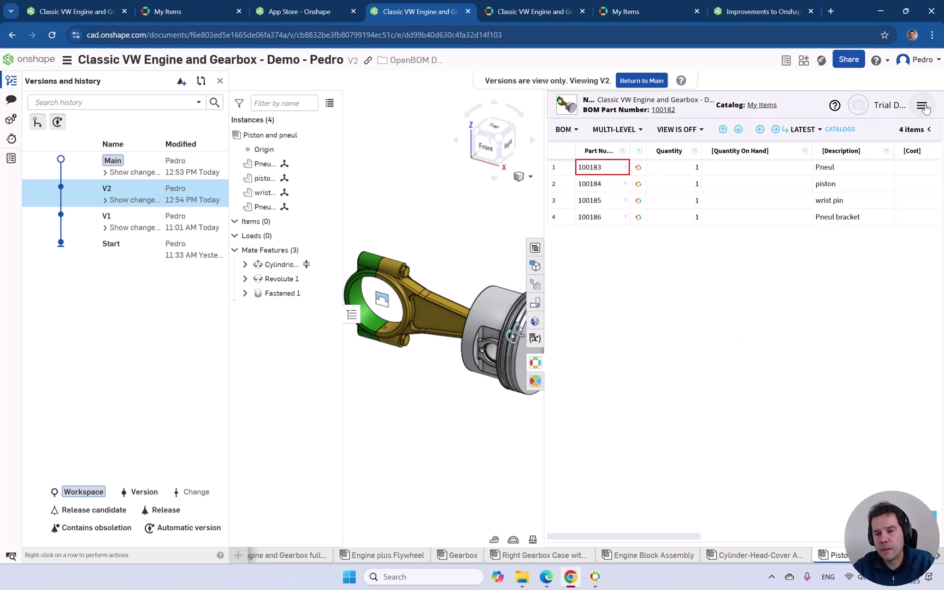
pyautogui.moveTo(645, 150); pyautogui.dragTo(659, 151)
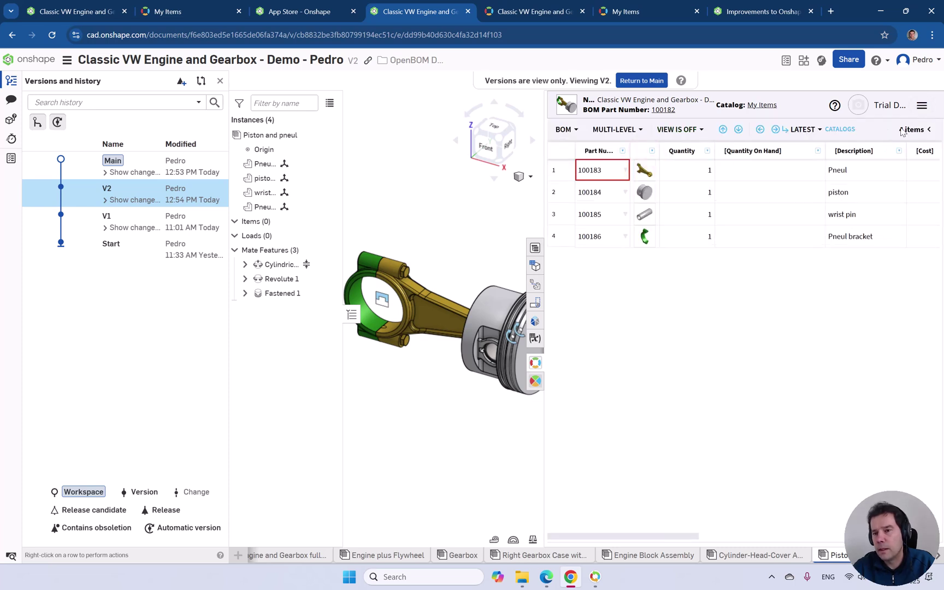
pyautogui.click(923, 105)
pyautogui.click(835, 162)
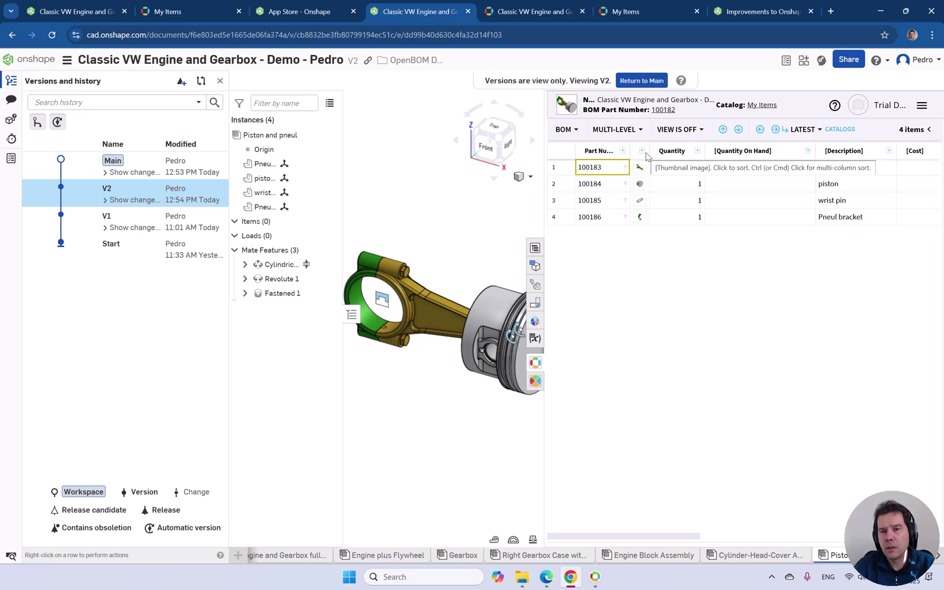
pyautogui.click(664, 110)
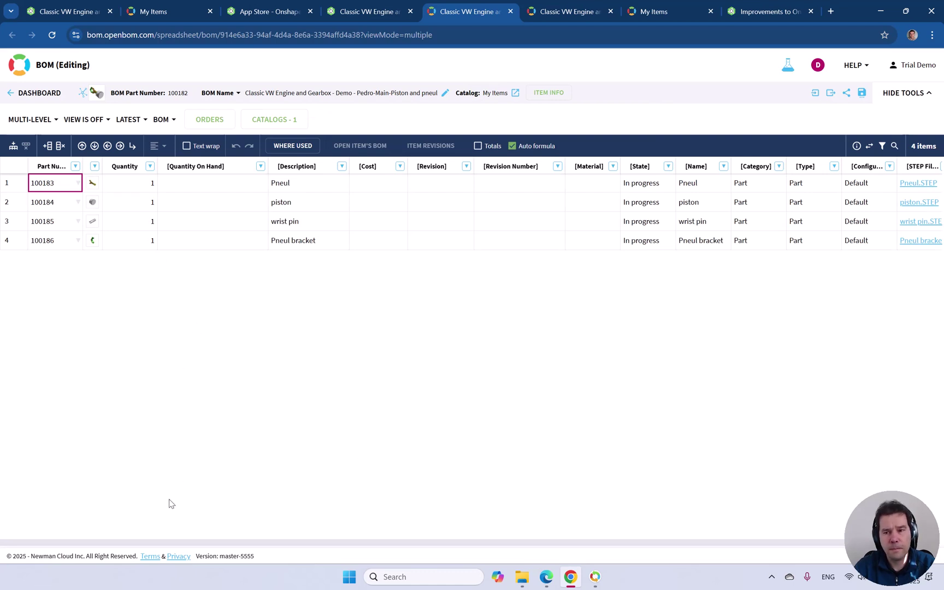
# - Check BOM 100182's item info and view Piston and pneul.PDF showing the inserted BOM table
pyautogui.moveTo(185, 542); pyautogui.dragTo(359, 538)
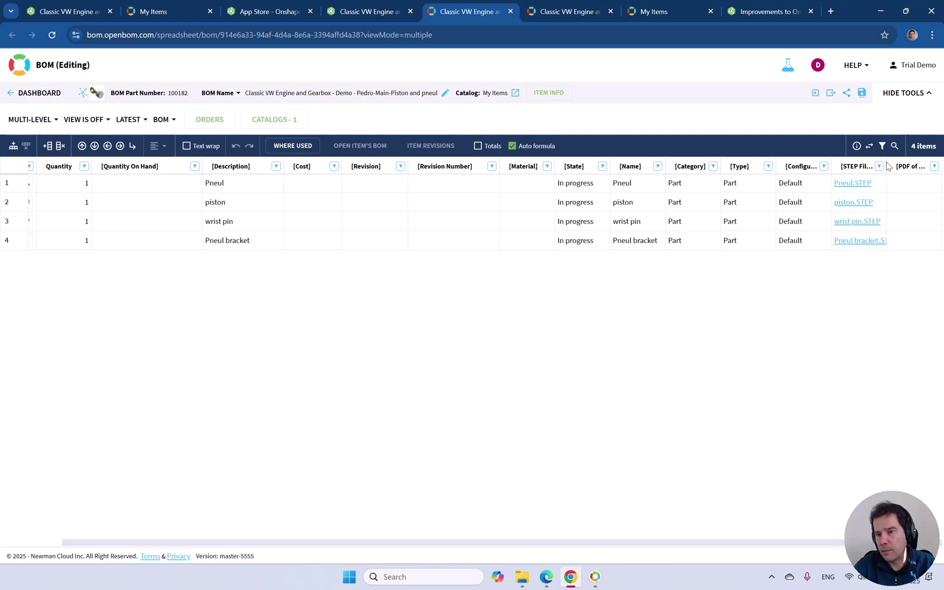
pyautogui.moveTo(887, 166); pyautogui.dragTo(891, 167)
pyautogui.moveTo(96, 97)
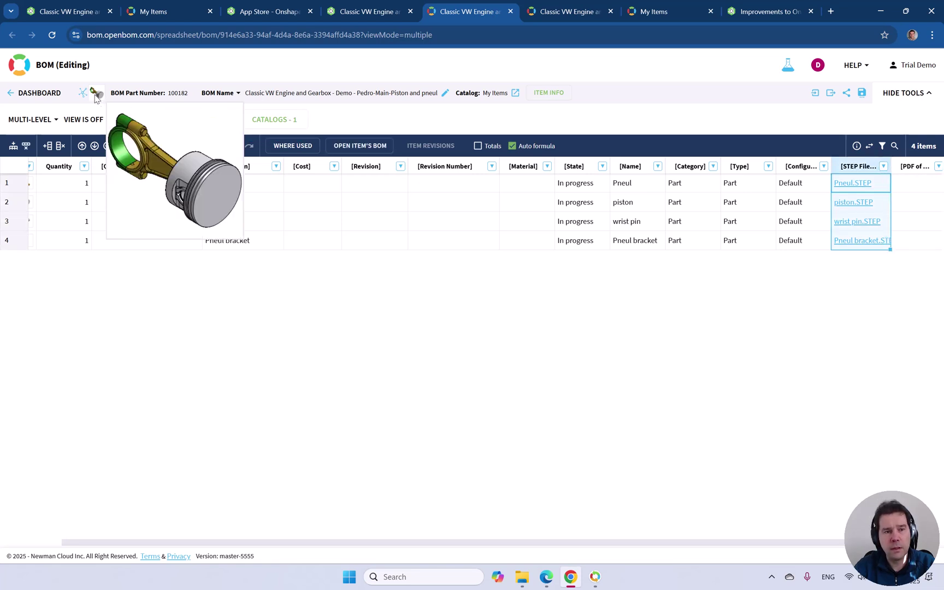
pyautogui.click(548, 93)
pyautogui.scroll(-2, 895, 326)
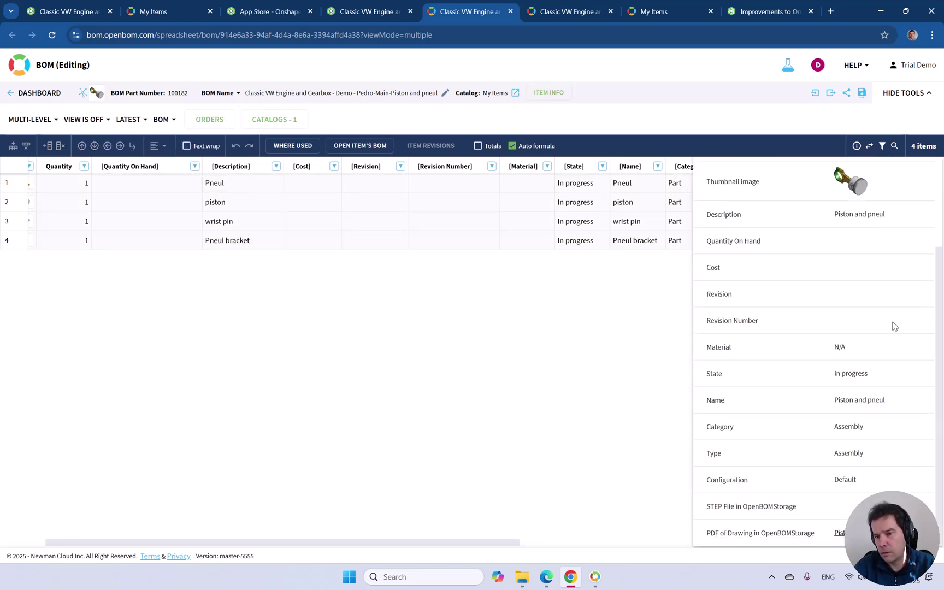
pyautogui.click(858, 536)
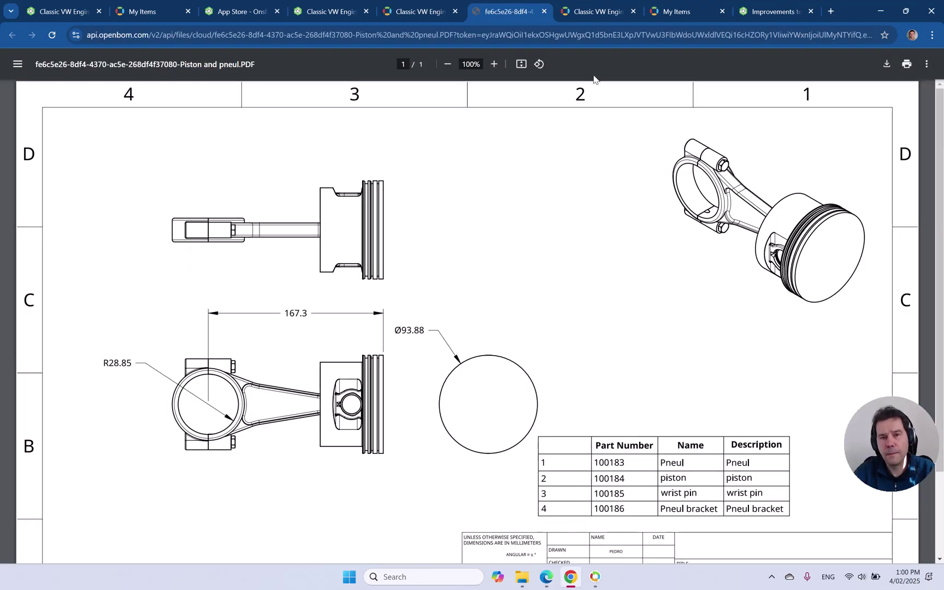
pyautogui.click(545, 12)
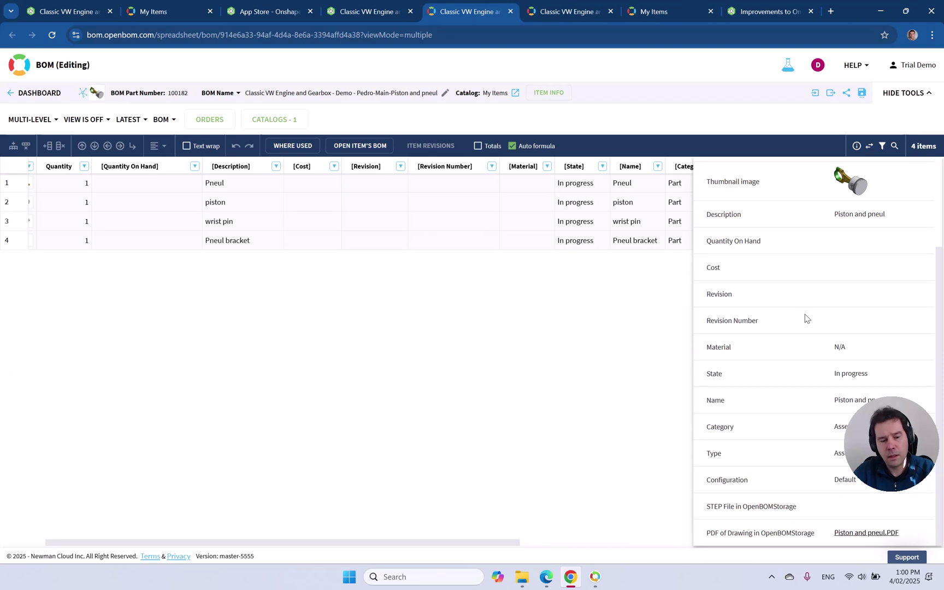